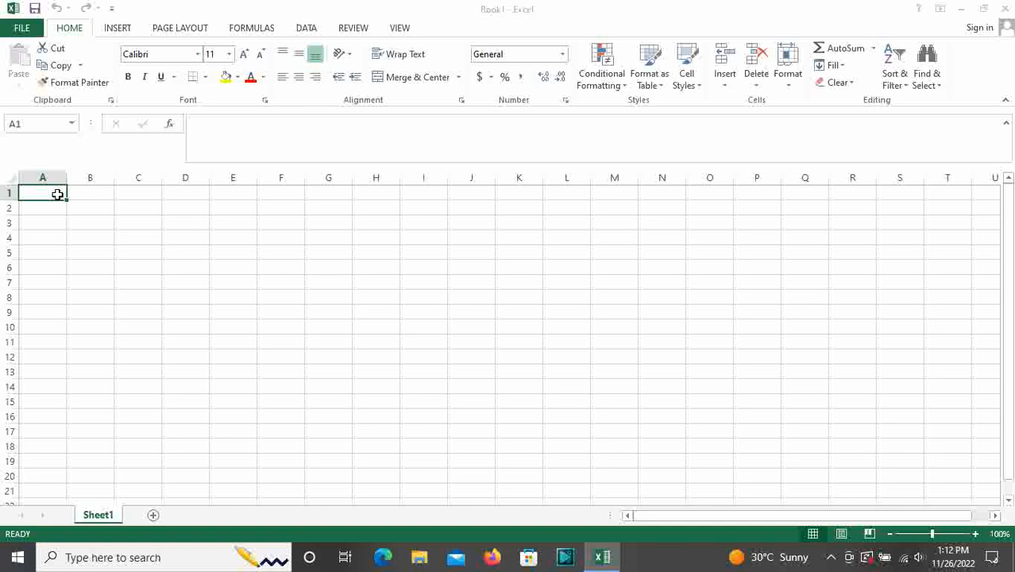
Enter row 8 headers Sr No, Name of Product, HSN Code, Qty, Unti and Rate from A8
left_click(47, 298)
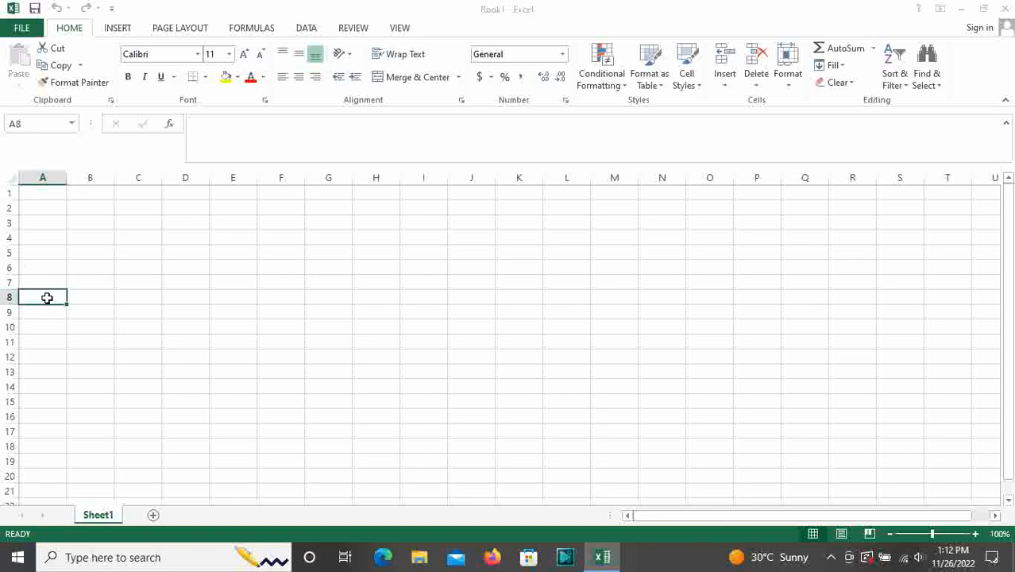
type("S")
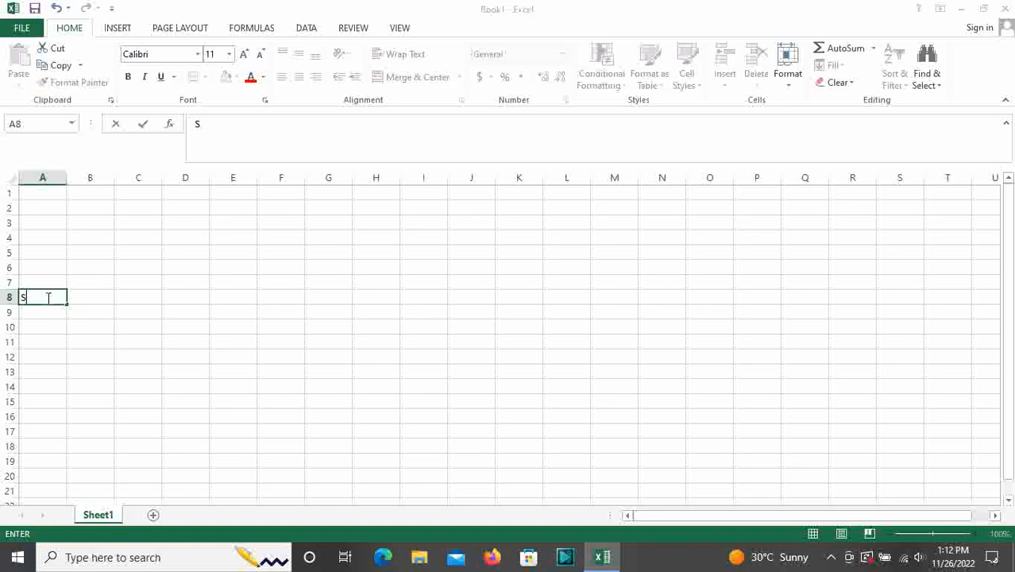
type("r No")
key("Tab")
type("N")
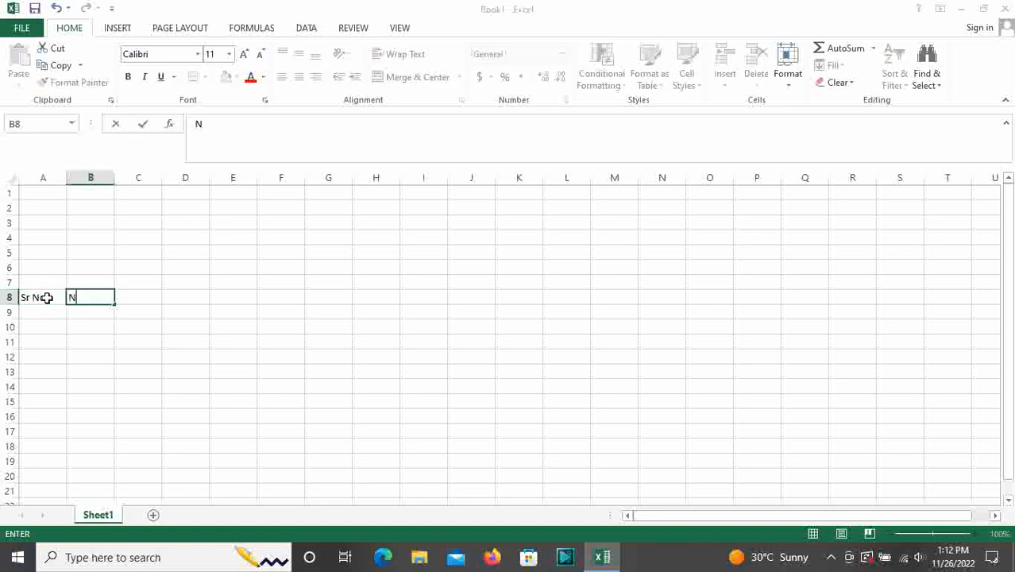
type("ame of Product")
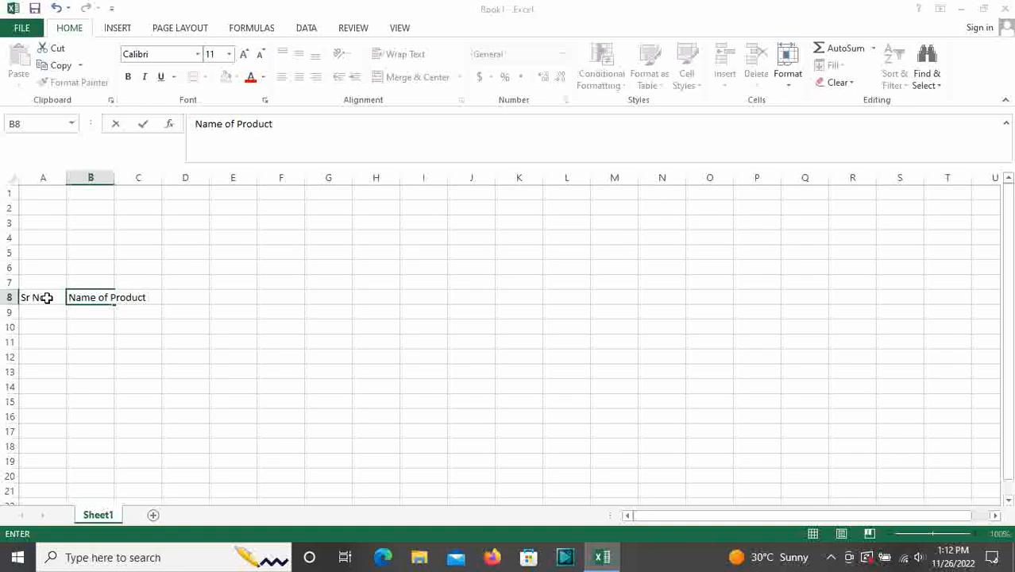
key("Tab")
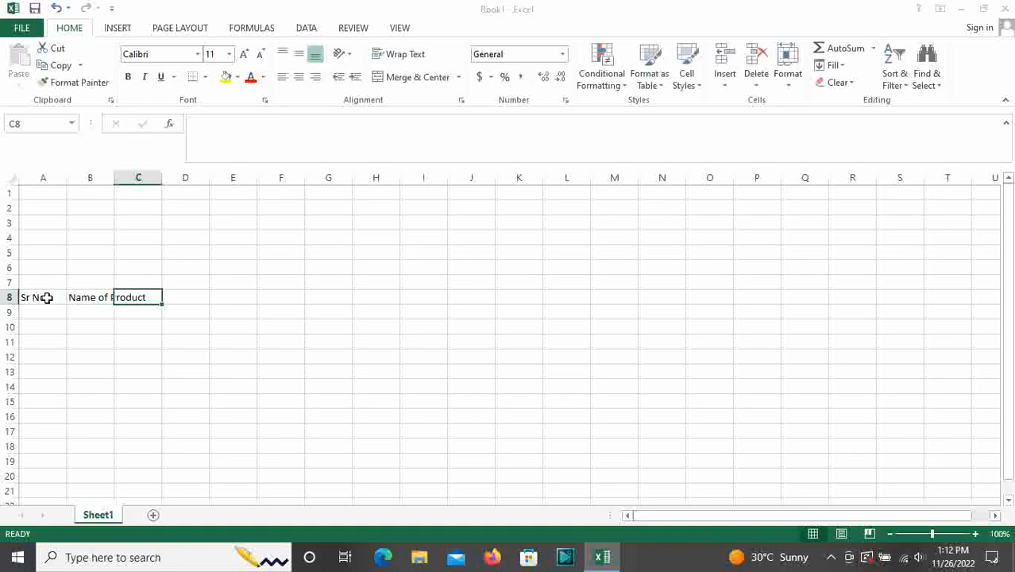
type("HSN")
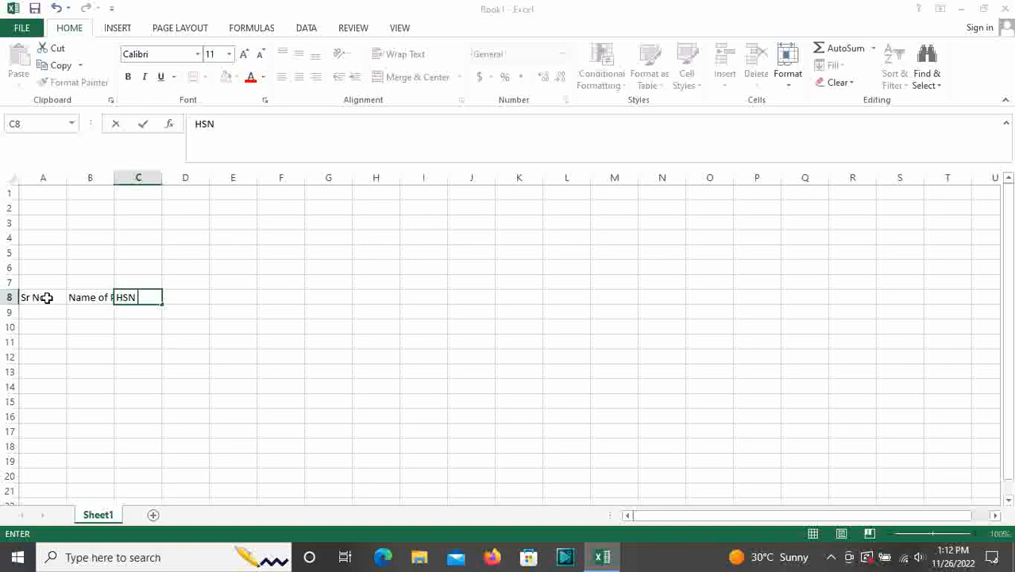
type(" Code")
key("Tab")
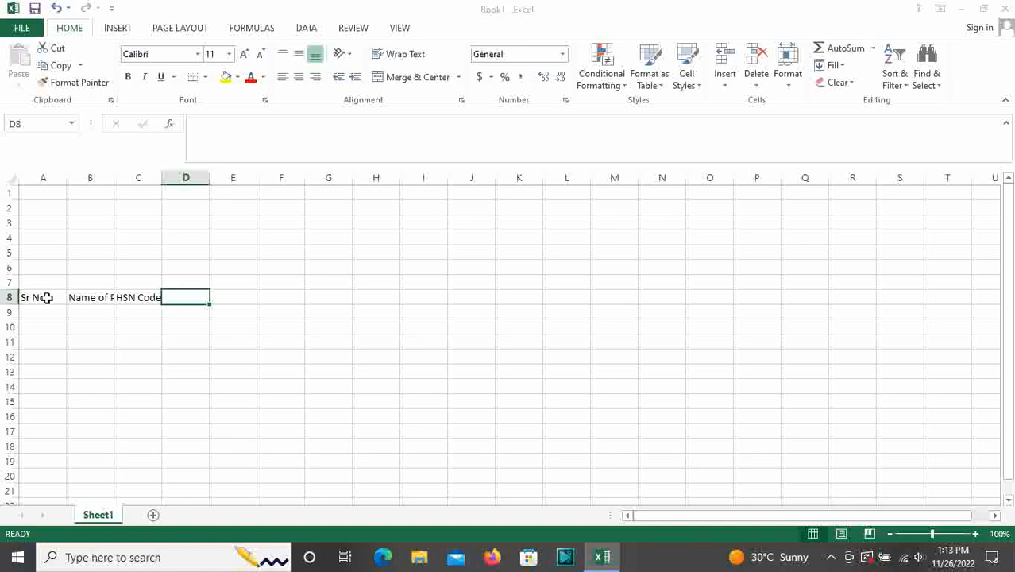
type("Qty")
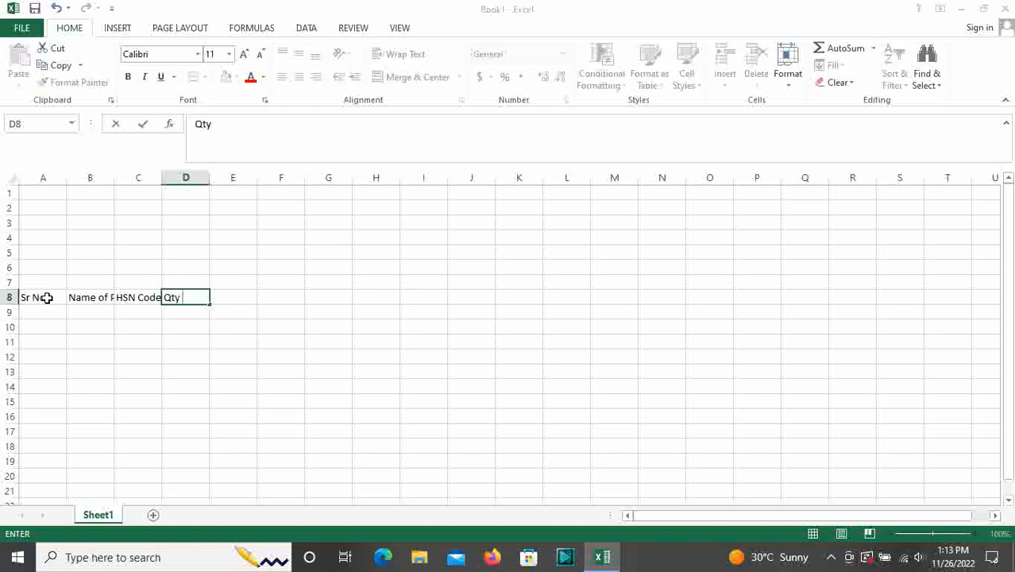
key("Tab")
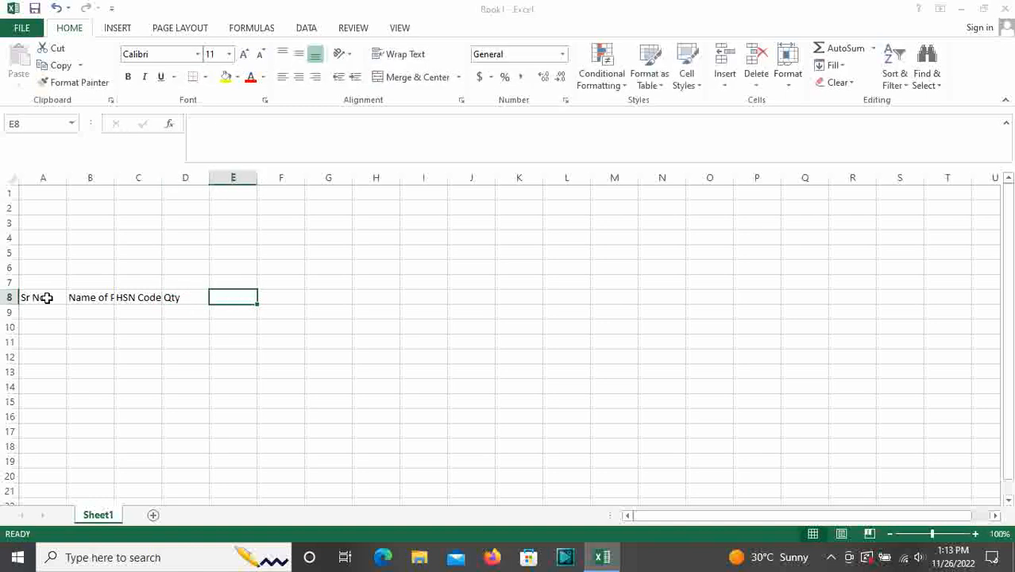
type("Unti")
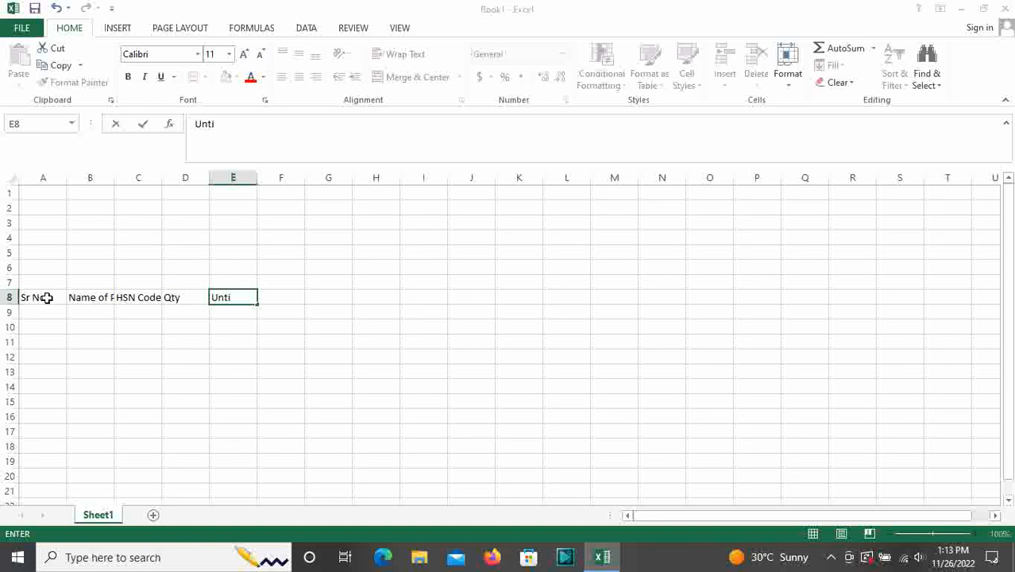
key("Tab")
type("Rate")
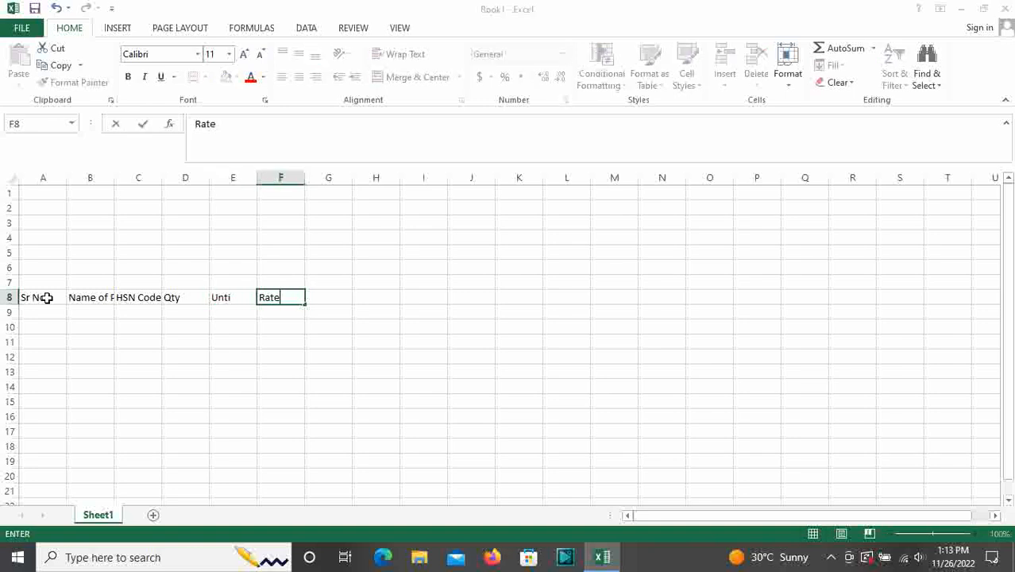
key("Tab")
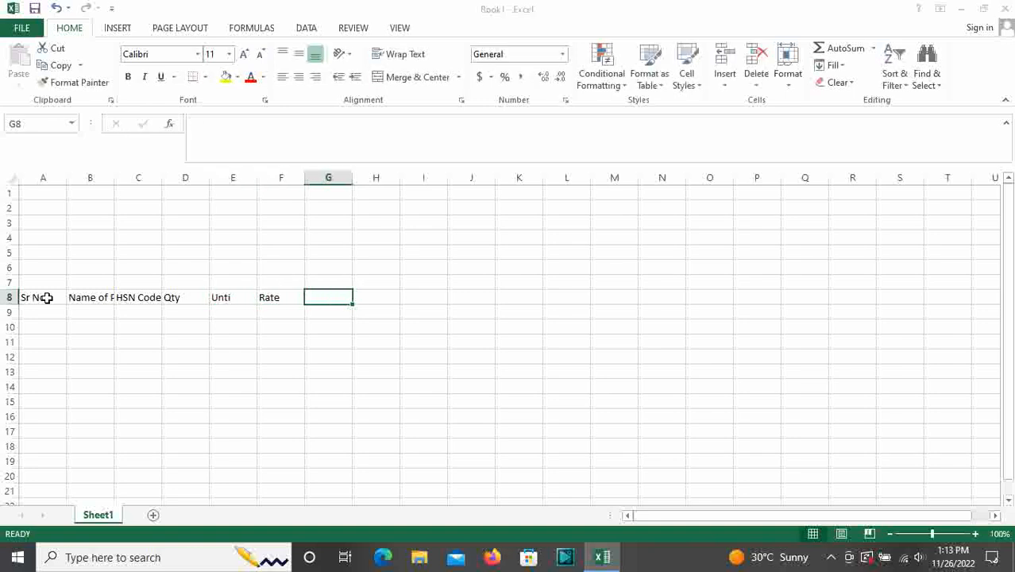
Put the header Taxable Amount in G8, correcting its misspelling
type("Tax")
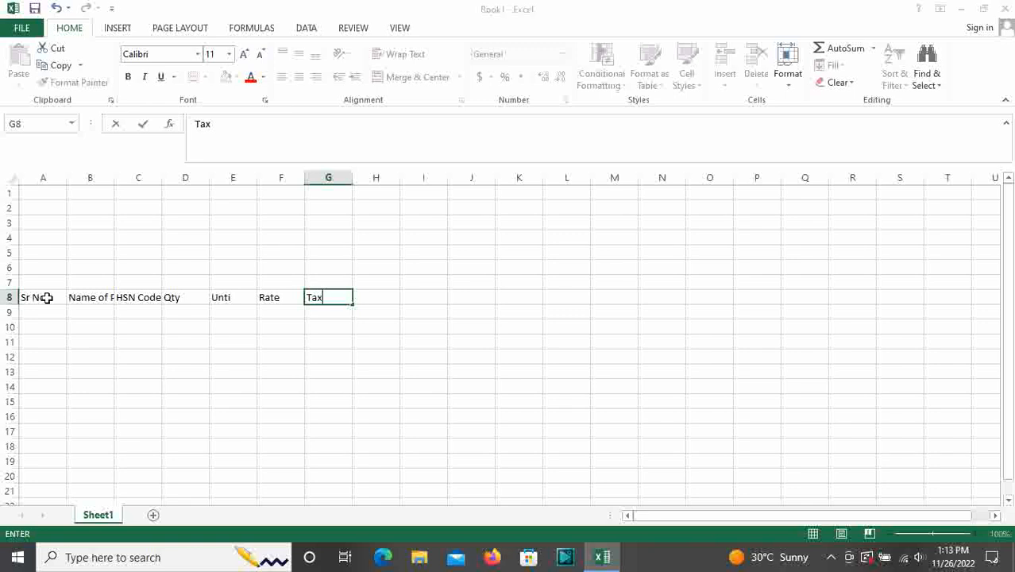
type("able Amou")
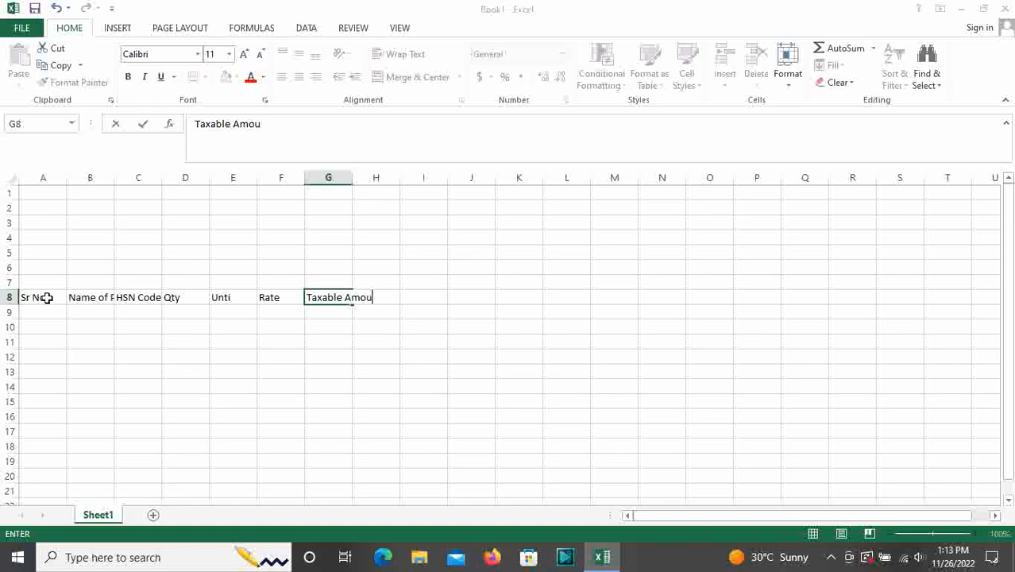
type("tn")
key("Tab")
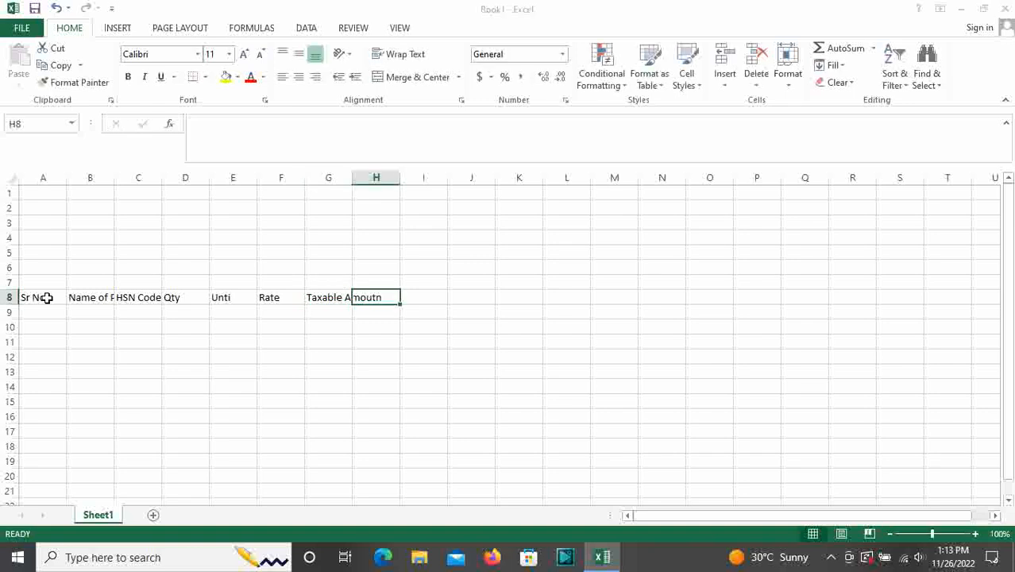
key("Left")
key("F2")
key("BackSpace")
key("BackSpace")
key("BackSpace")
key("BackSpace")
key("BackSpace")
key("BackSpace")
key("BackSpace")
key("BackSpace")
key("BackSpace")
key("BackSpace")
key("BackSpace")
key("BackSpace")
key("BackSpace")
key("BackSpace")
type("Taxa")
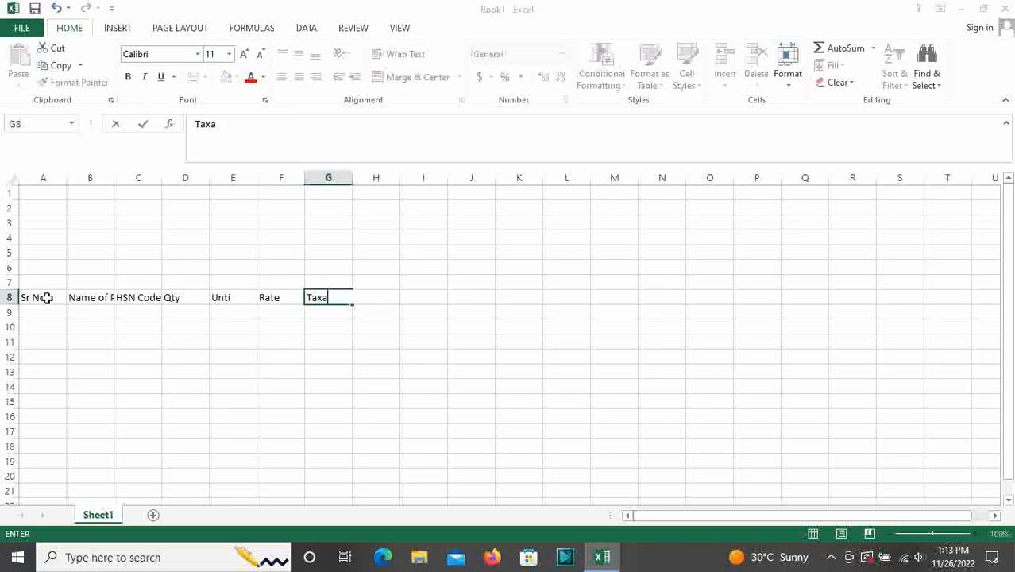
type("v")
key("BackSpace")
type("ble Amount")
key("Tab")
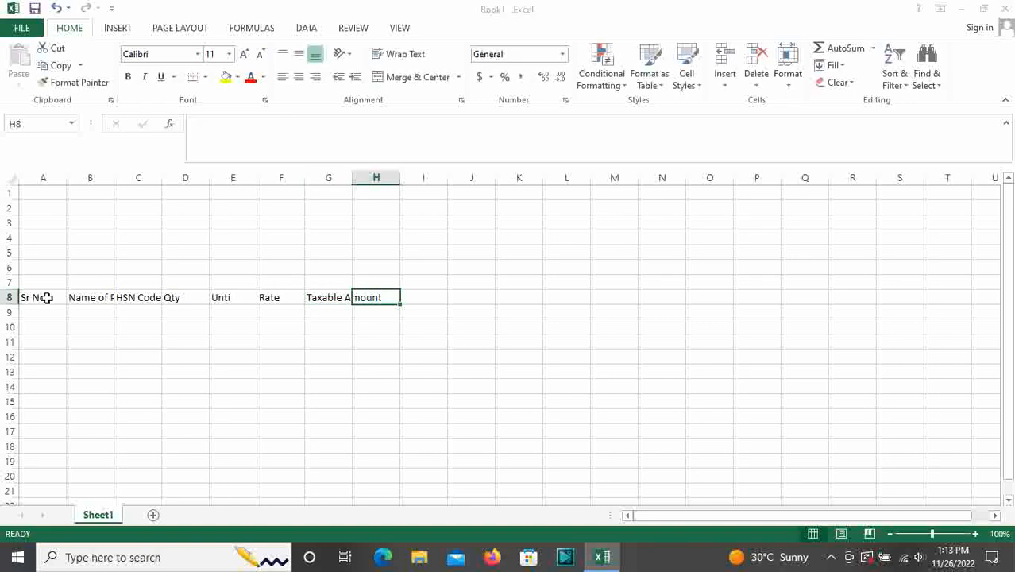
Add the headers Gst Rate in H8 and SGST in I8
type("Gst Rate")
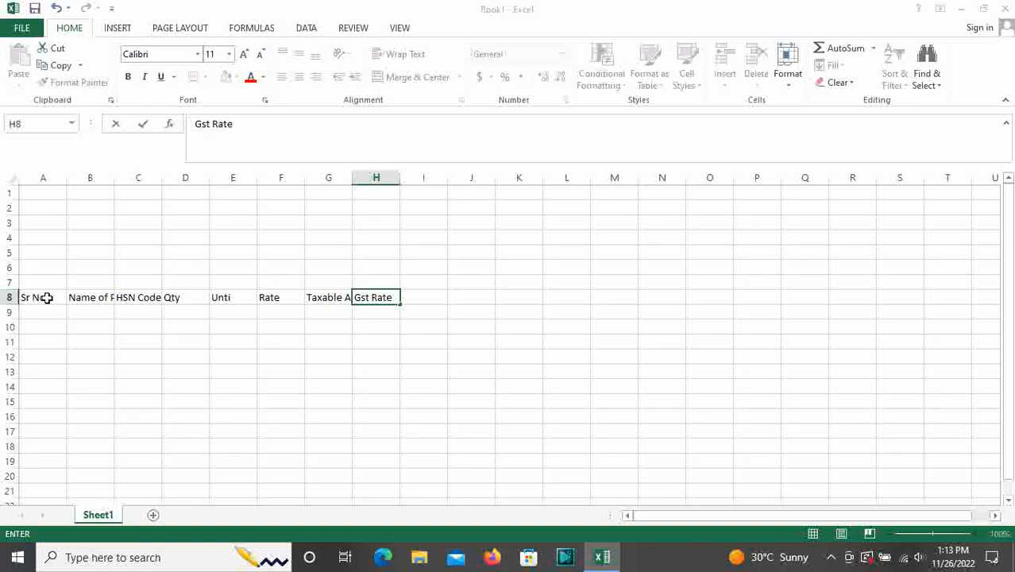
key("Tab")
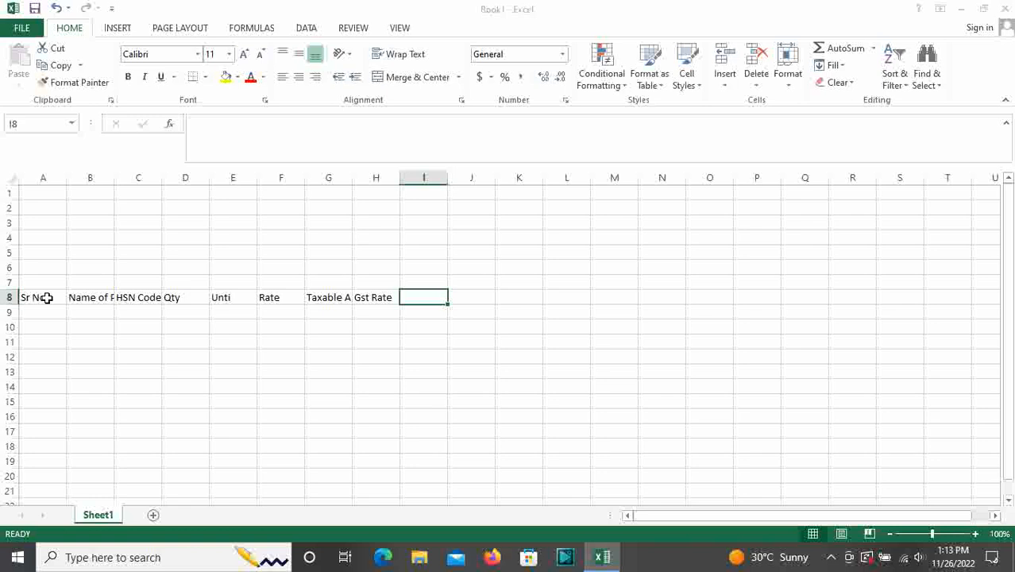
type("S")
type("P")
key("BackSpace")
type("SG")
key("BackSpace")
key("BackSpace")
type("GST")
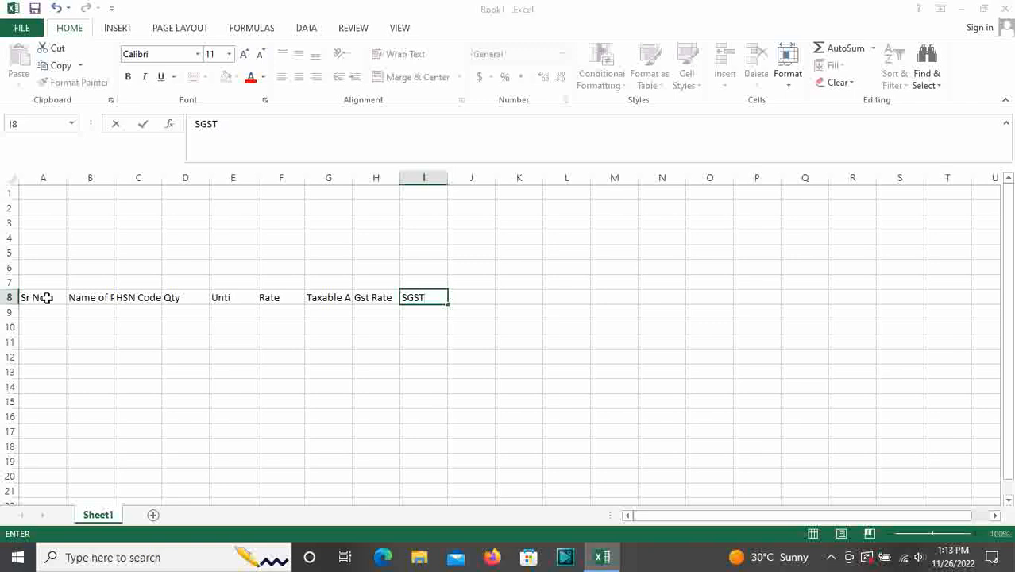
Add % and Amount sub-headings under SGST in row 9
key("Return")
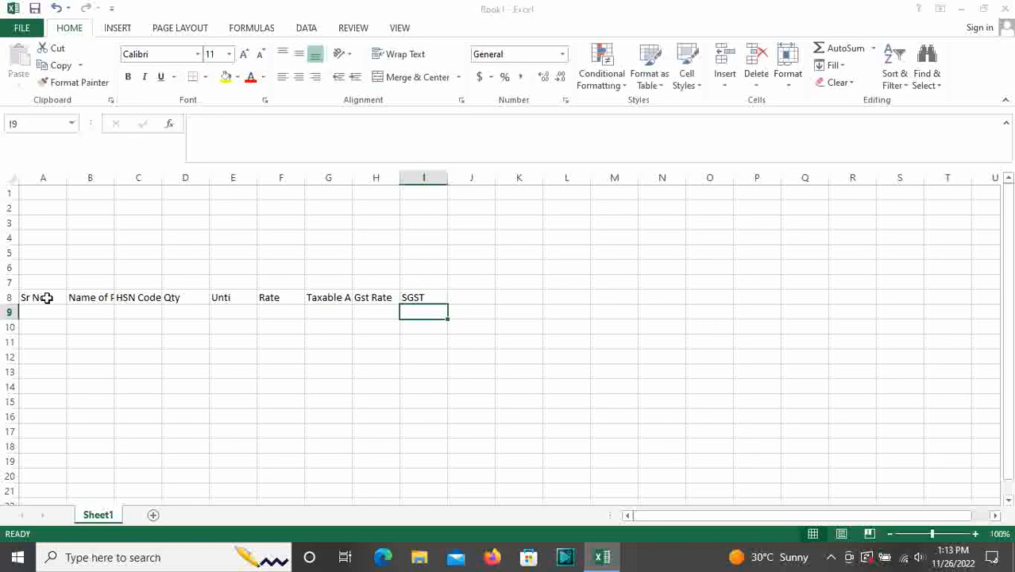
type("%")
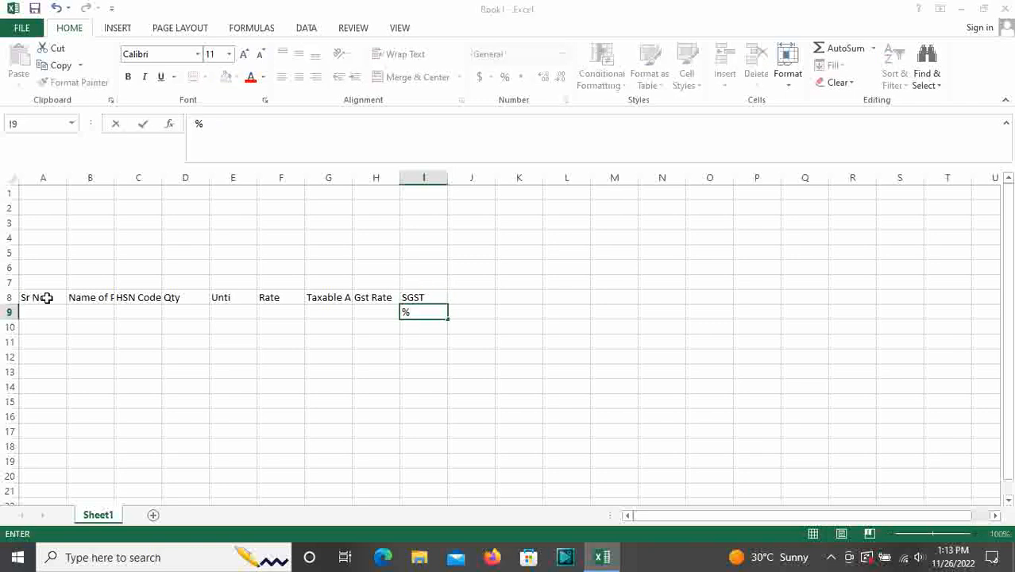
key("Tab")
type("Amount")
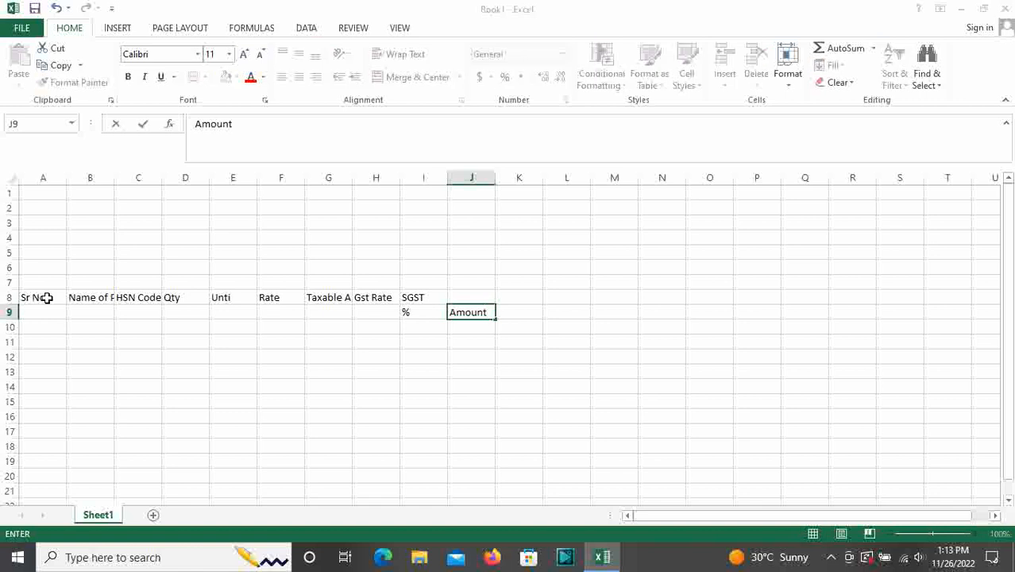
key("Up")
key("Right")
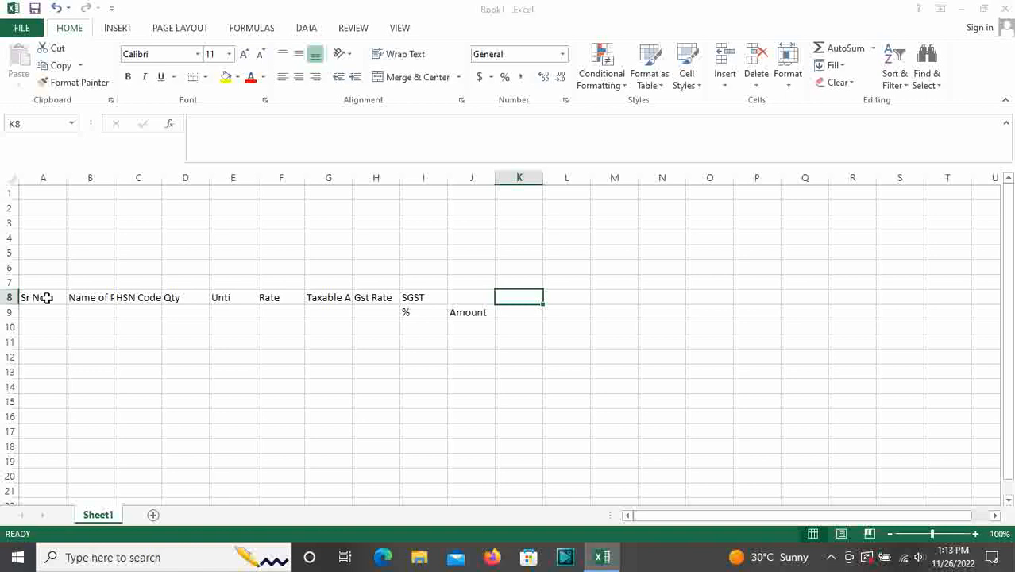
Enter CGST in K8 with % and Amount sub-headings beneath it
type("CGST")
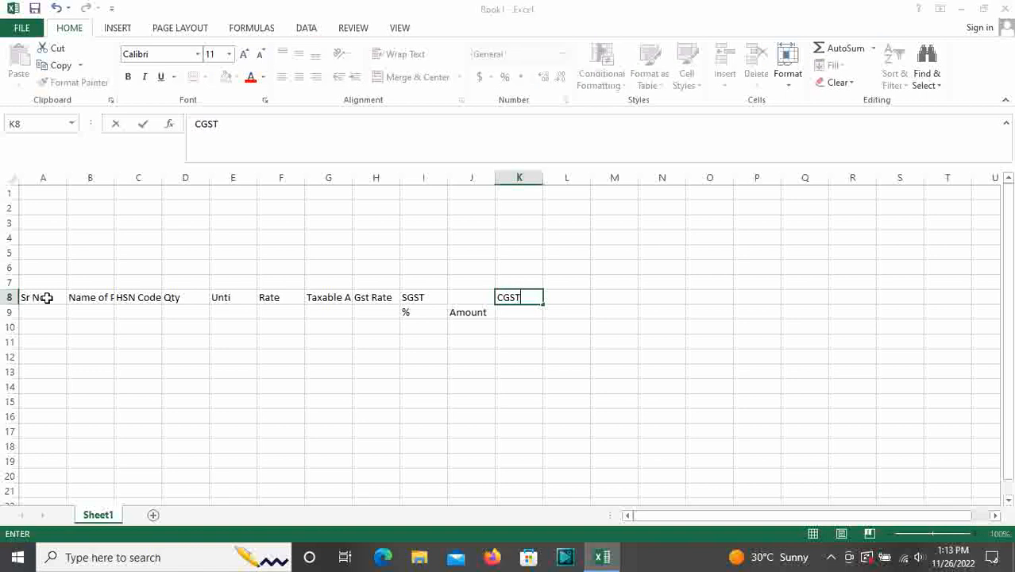
key("Return")
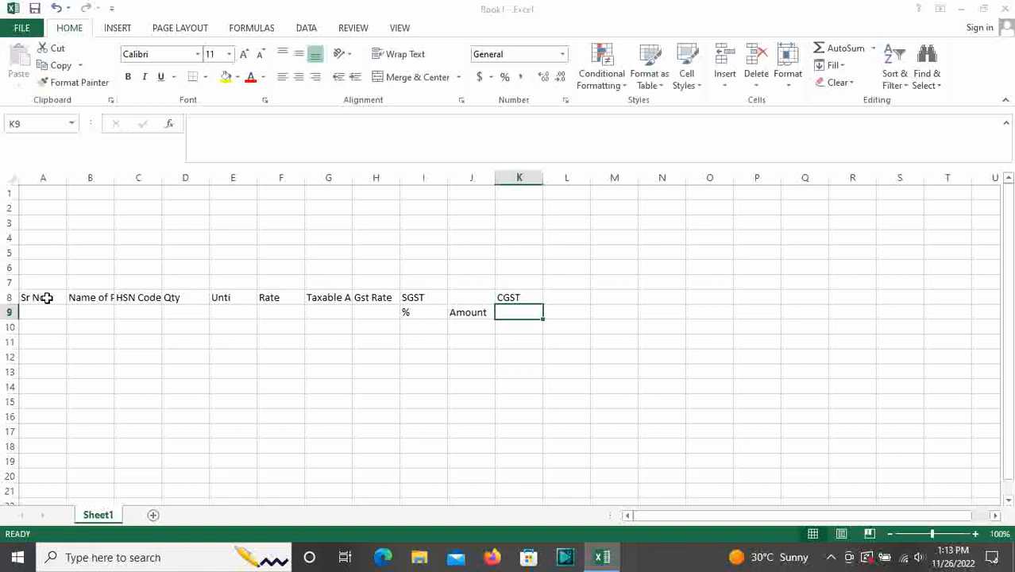
type("%")
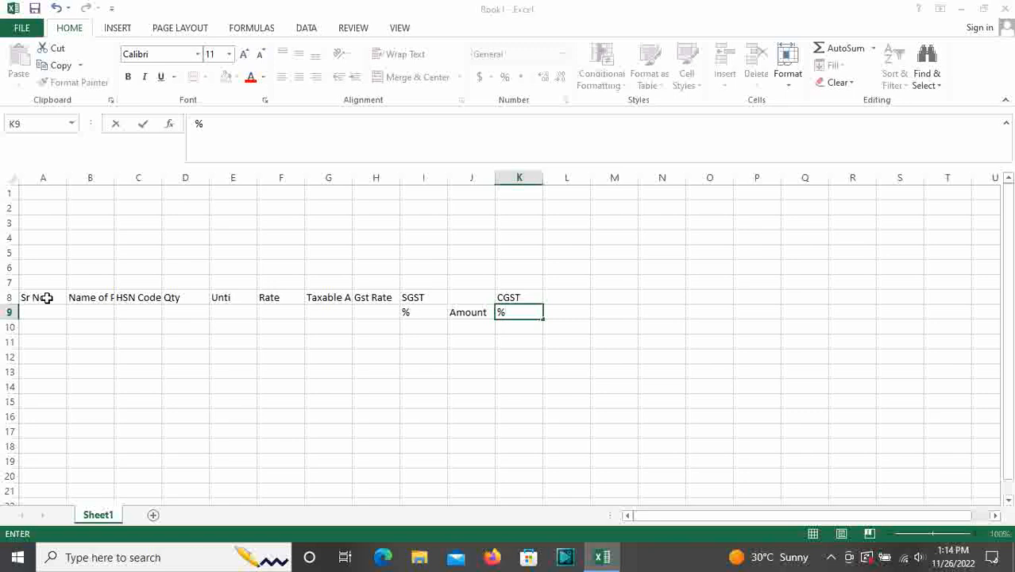
key("Right")
key("Right")
key("Left")
key("Left")
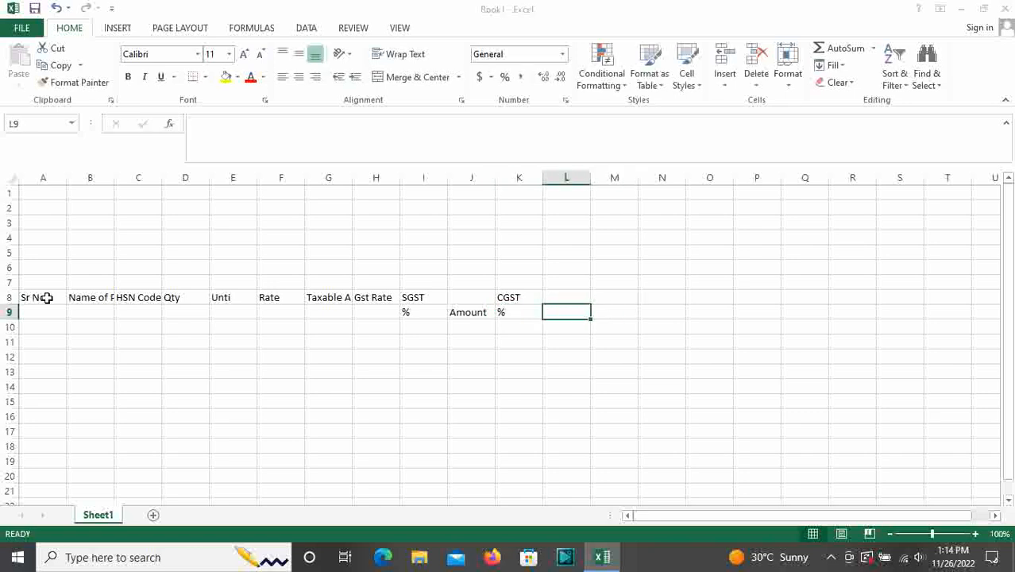
key("Right")
type("A")
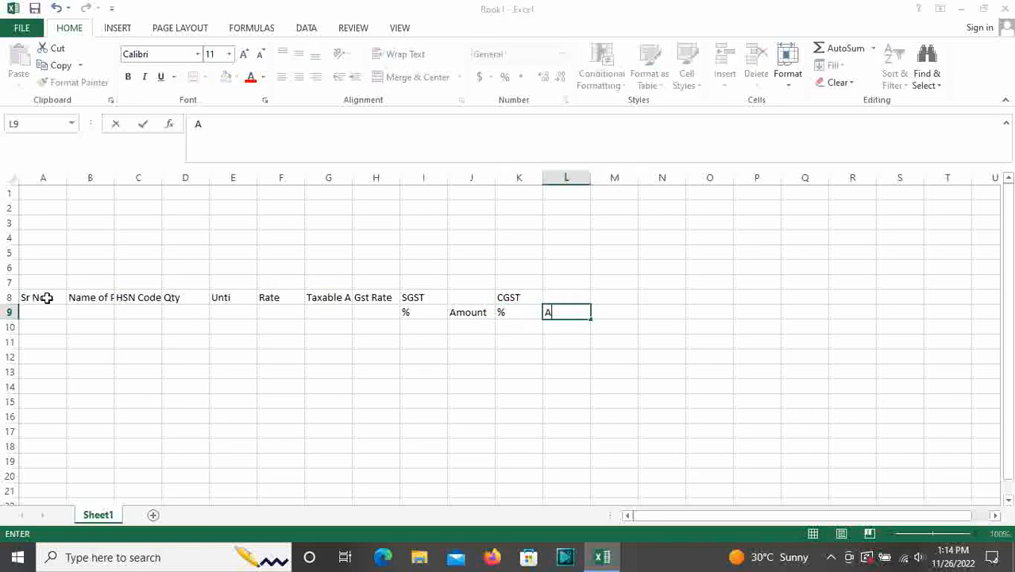
type("mount")
key("Right")
Enter the header Total Amount in M8, retyping it after a misspelling
key("Up")
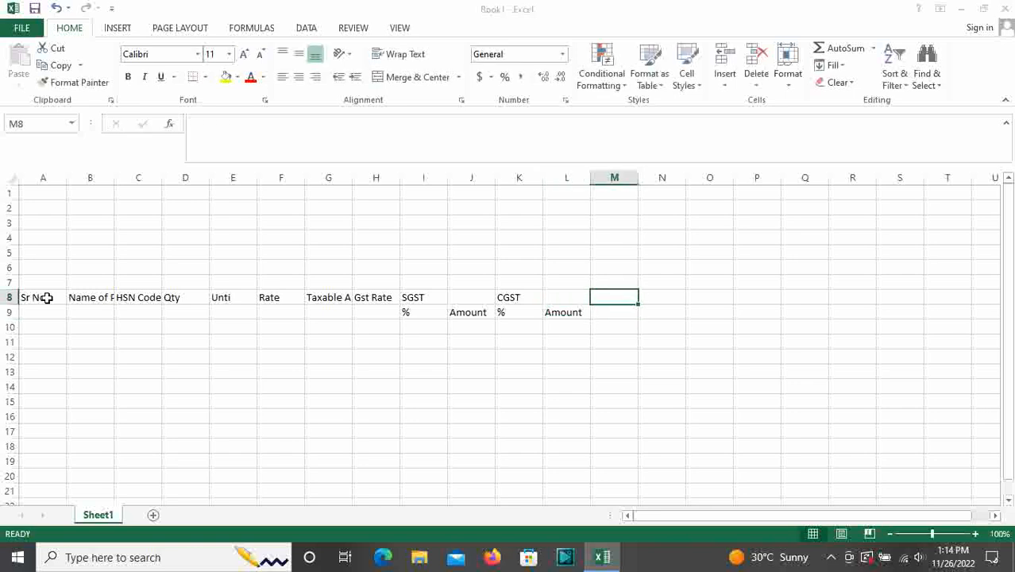
type("To")
key("BackSpace")
type("oy")
key("BackSpace")
type("y")
key("BackSpace")
type("ta")
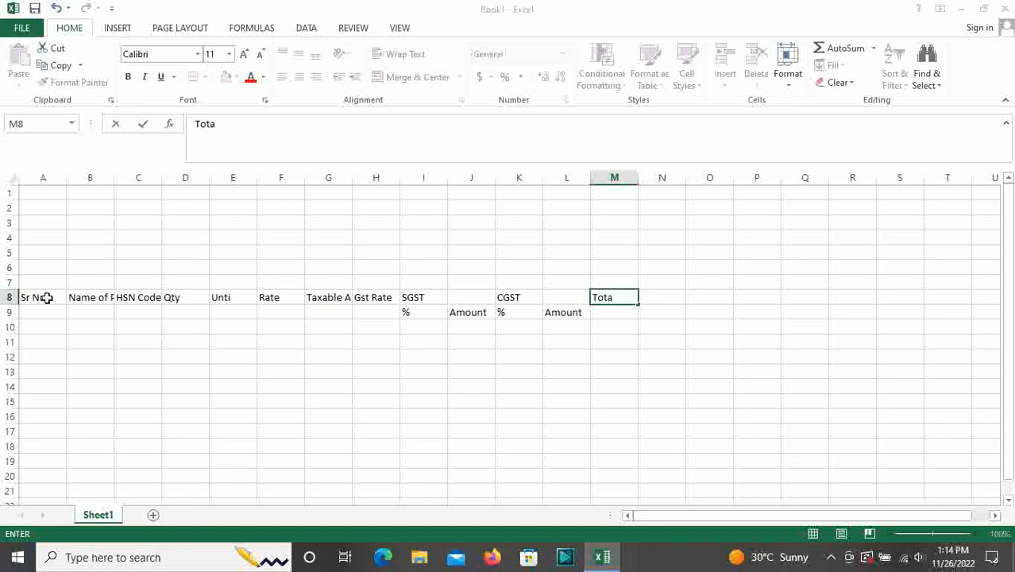
type(" Amount")
key("Escape")
type("Total Amount")
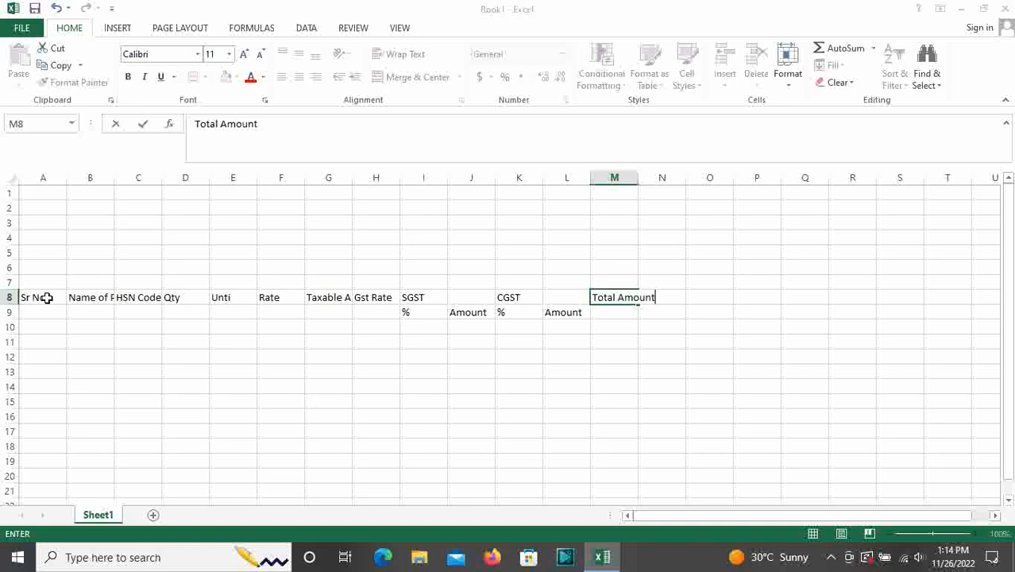
Apply All Borders to the item table range A8:M17
left_click(119, 327)
left_click_drag(37, 301, 627, 434)
left_click(206, 78)
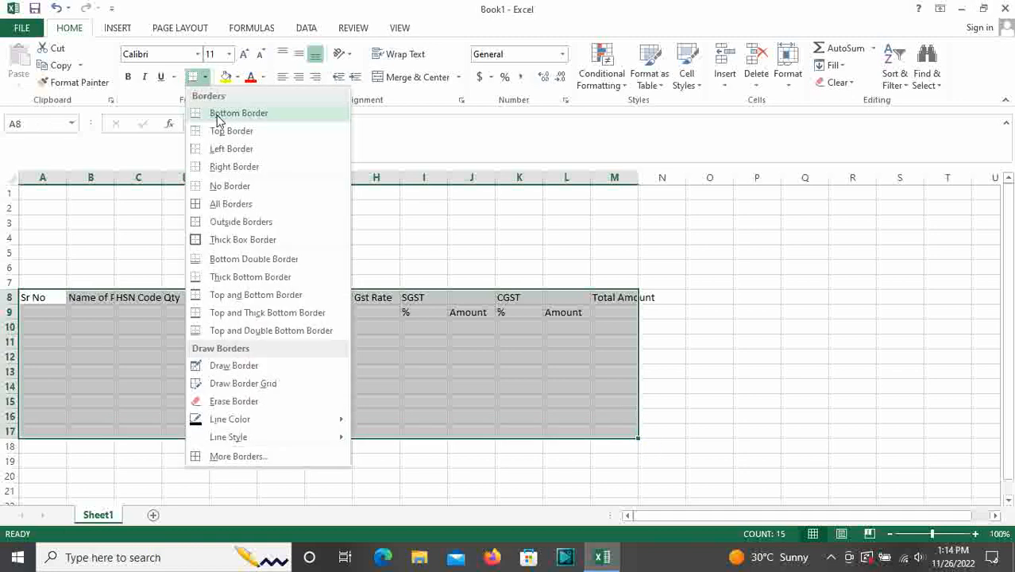
left_click(232, 205)
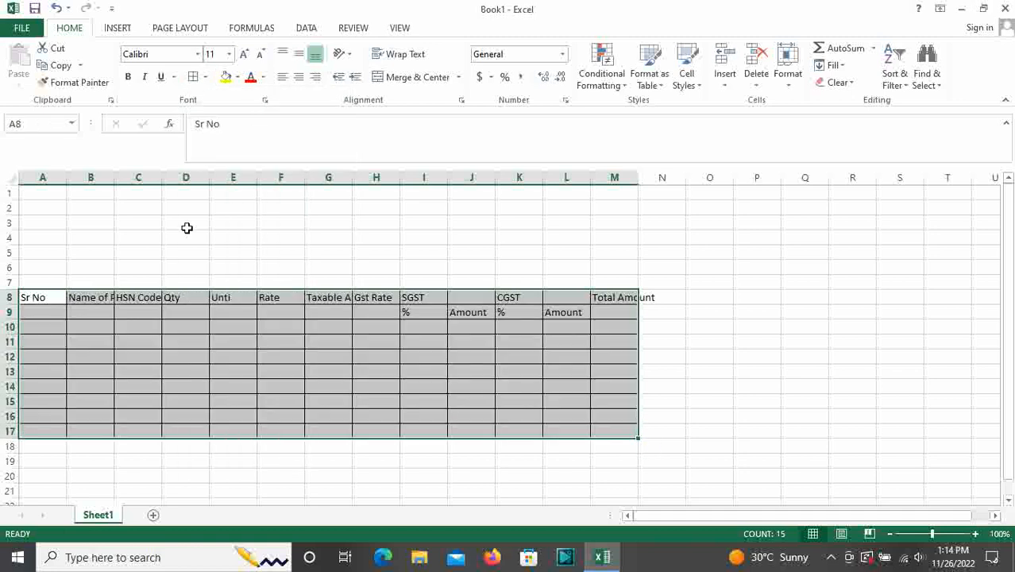
Try several selections along row 1 and the cells above the table
left_click_drag(24, 192, 603, 194)
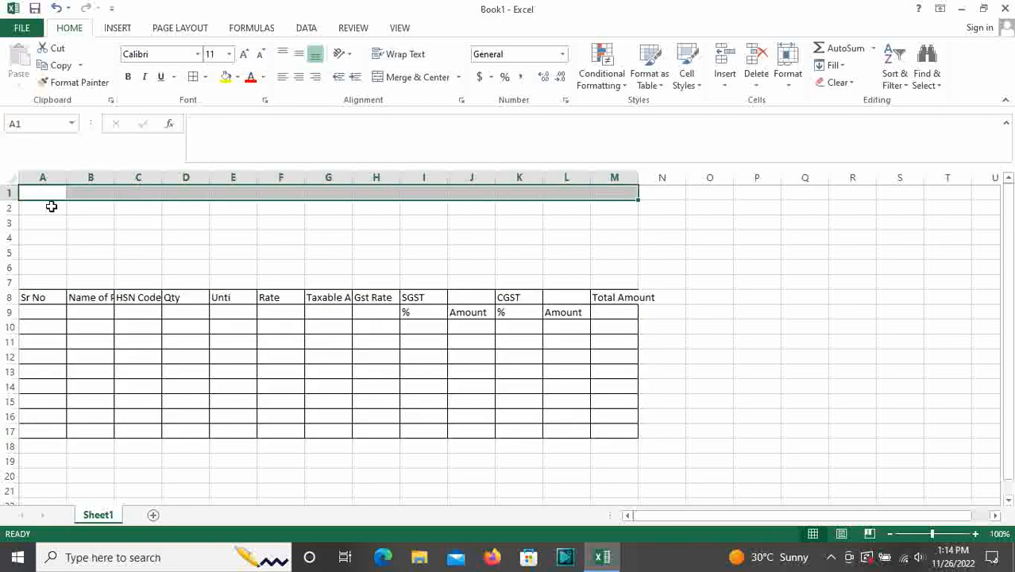
left_click(43, 177)
left_click_drag(29, 191, 612, 194)
left_click_drag(27, 208, 367, 237)
left_click_drag(459, 207, 582, 261)
left_click(582, 213)
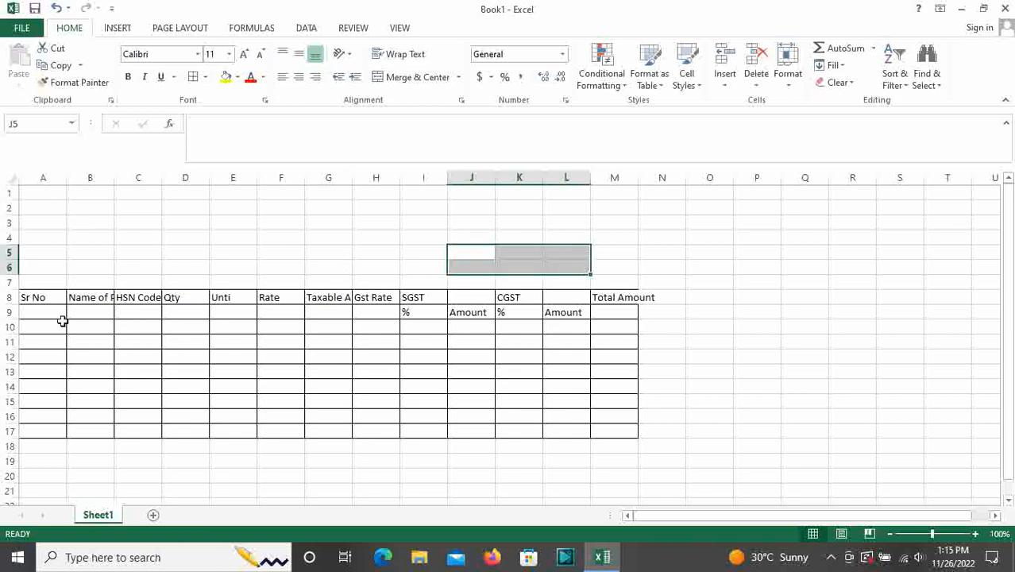
Reselect the bordered table, then select row 1 across the table's width
left_click_drag(46, 297, 597, 423)
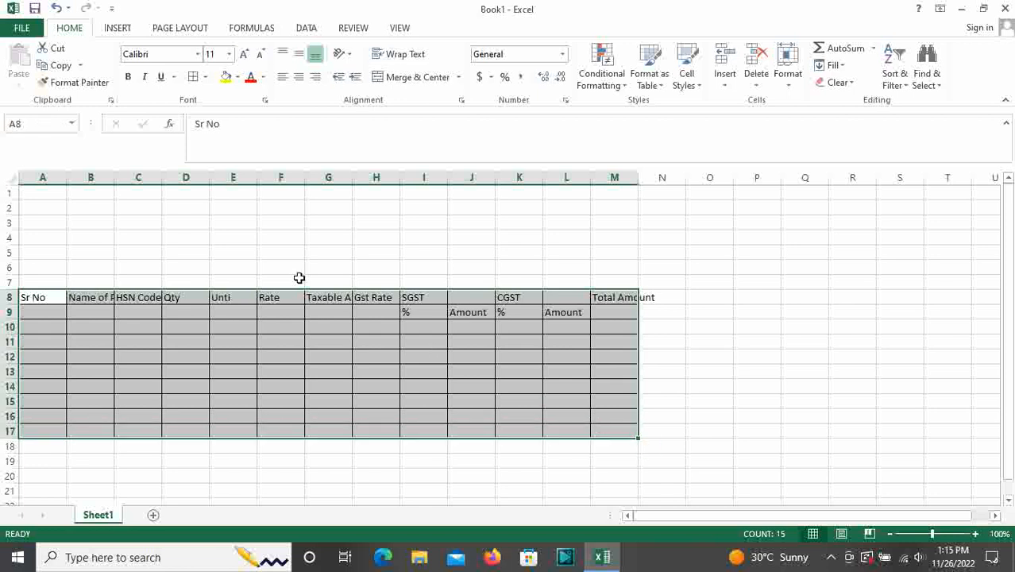
left_click(108, 204)
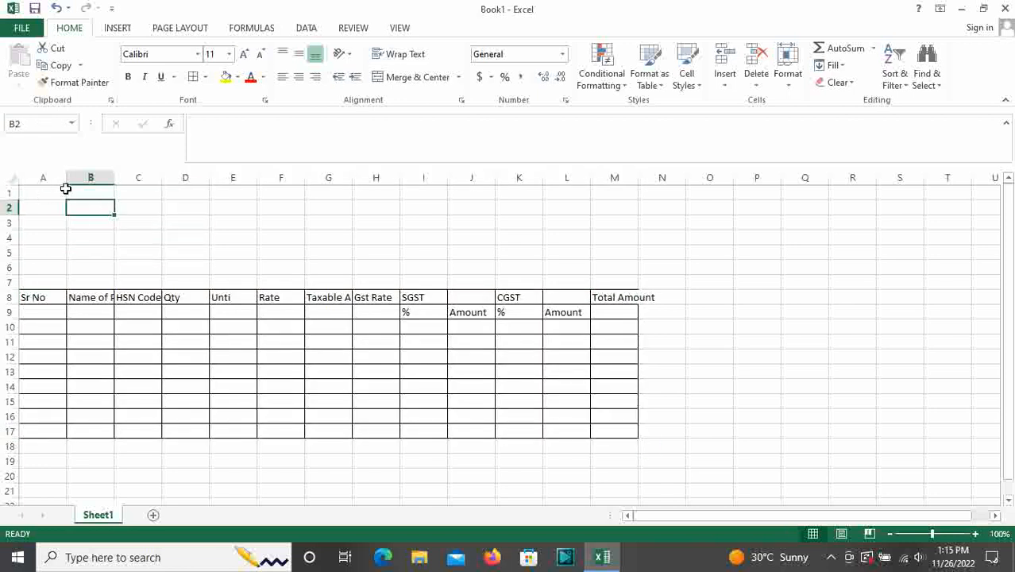
left_click_drag(43, 195, 195, 194)
left_click_drag(43, 195, 598, 193)
left_click_drag(42, 297, 242, 312)
left_click(60, 298)
left_click_drag(60, 298, 595, 431)
left_click_drag(36, 192, 605, 183)
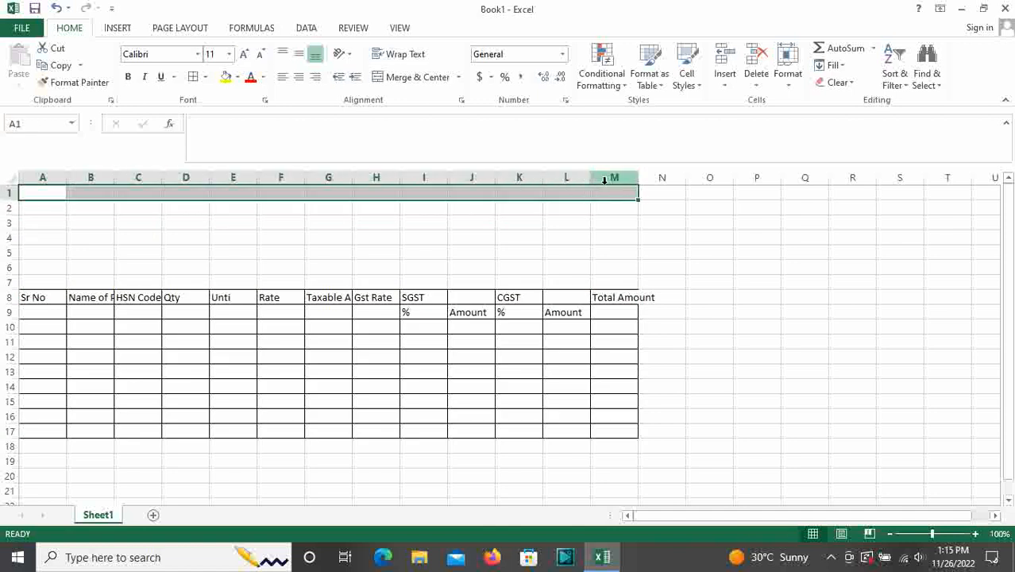
Type YUKTI COMPUTER INSTITUTE into A1, then select A1 through M1
left_click(234, 227)
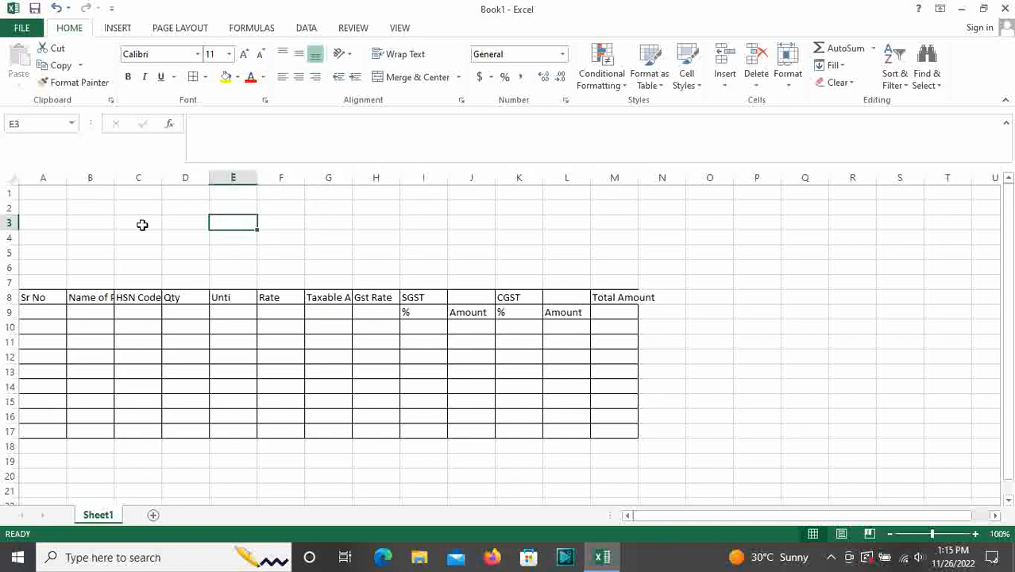
left_click(46, 192)
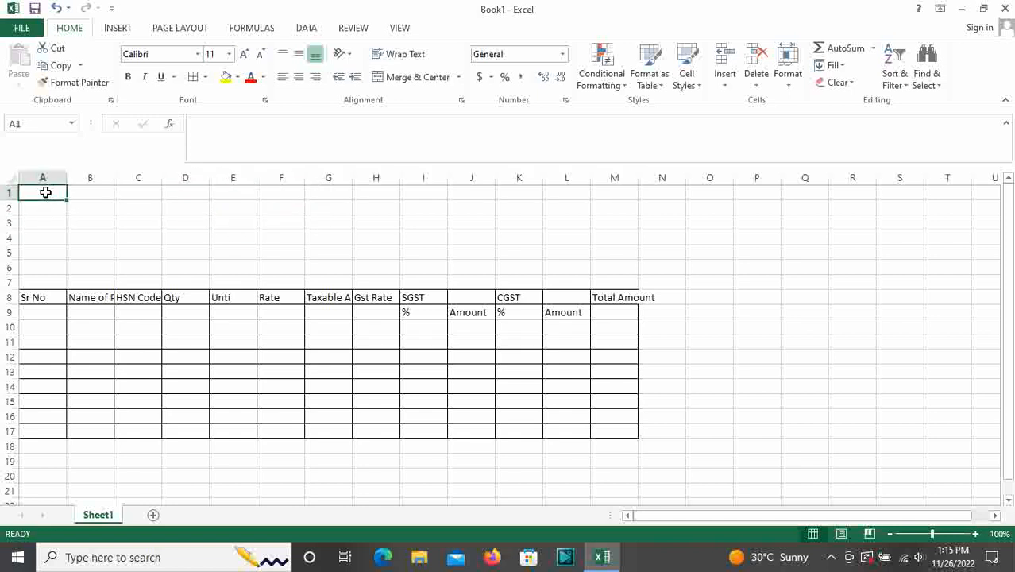
type("YUKT")
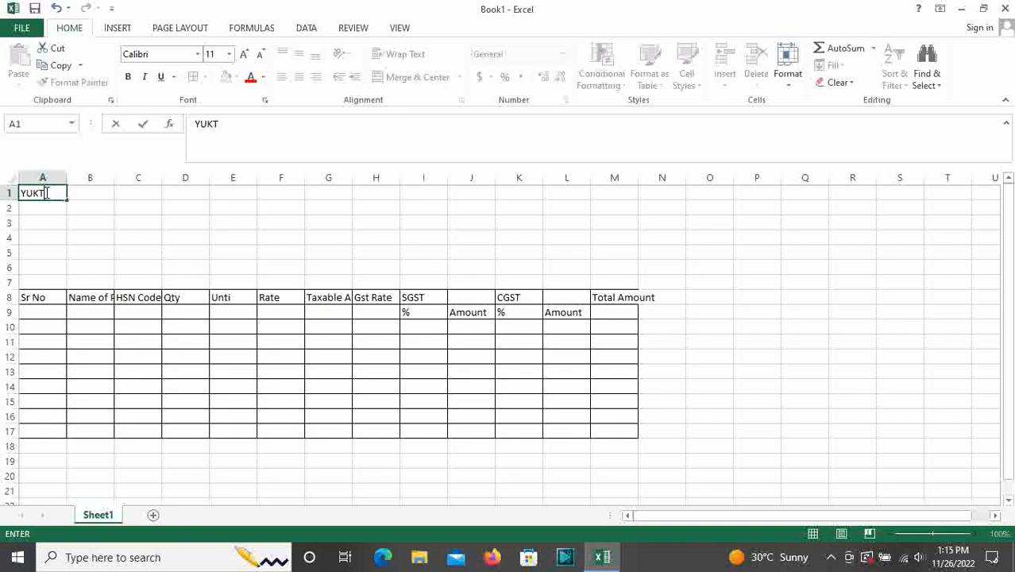
type("I COMP")
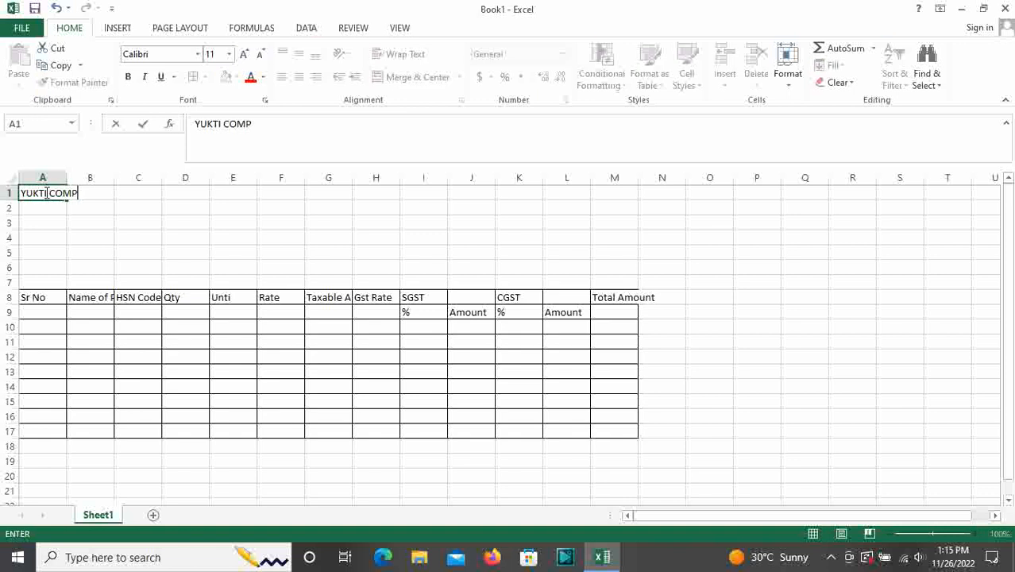
type("UTER IN")
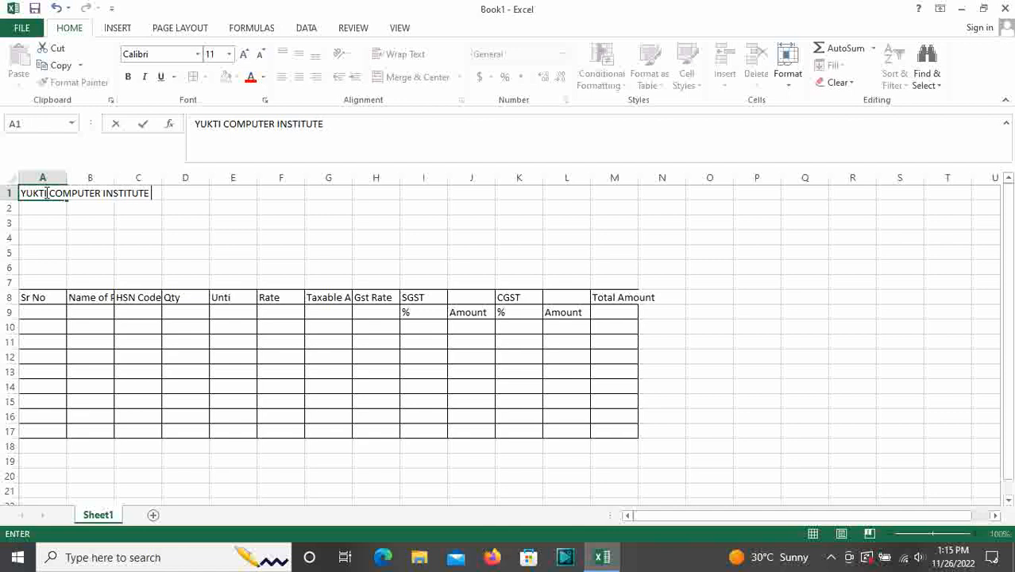
type("STITUTE")
left_click(268, 238)
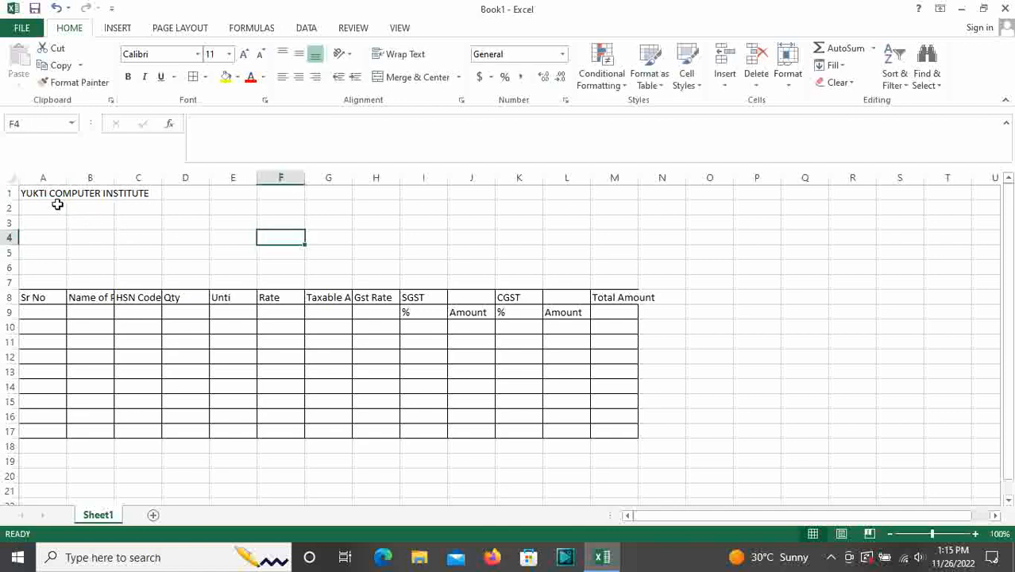
left_click_drag(25, 200, 620, 196)
Merge and centre the title across A1:M1 and enlarge it to 18 pt
left_click(413, 78)
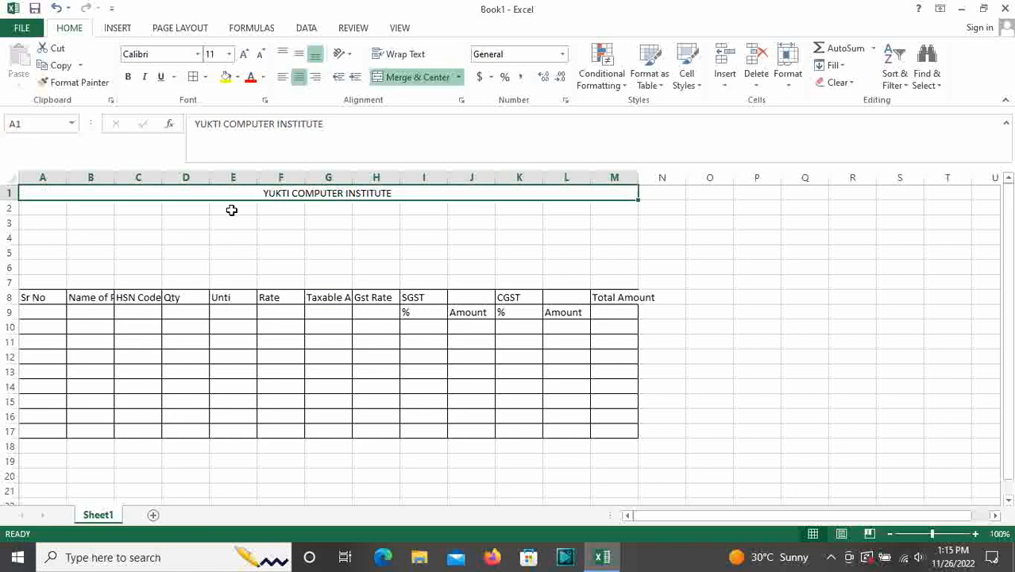
left_click(243, 54)
left_click(244, 54)
left_click(244, 54)
left_click(244, 54)
Merge and centre A2:M2 and type the institute's office address there
left_click_drag(38, 214, 628, 216)
left_click(408, 77)
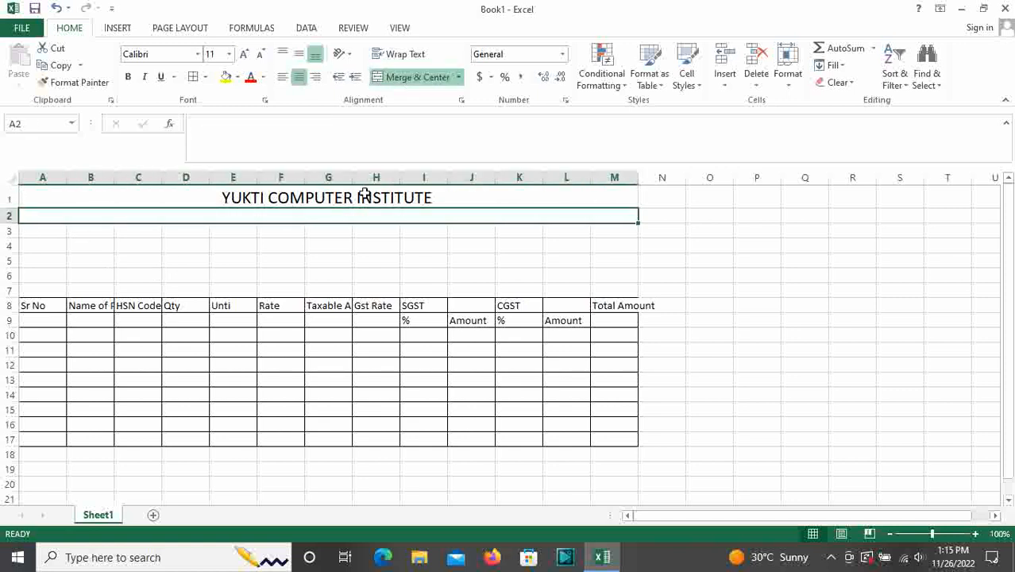
type("O")
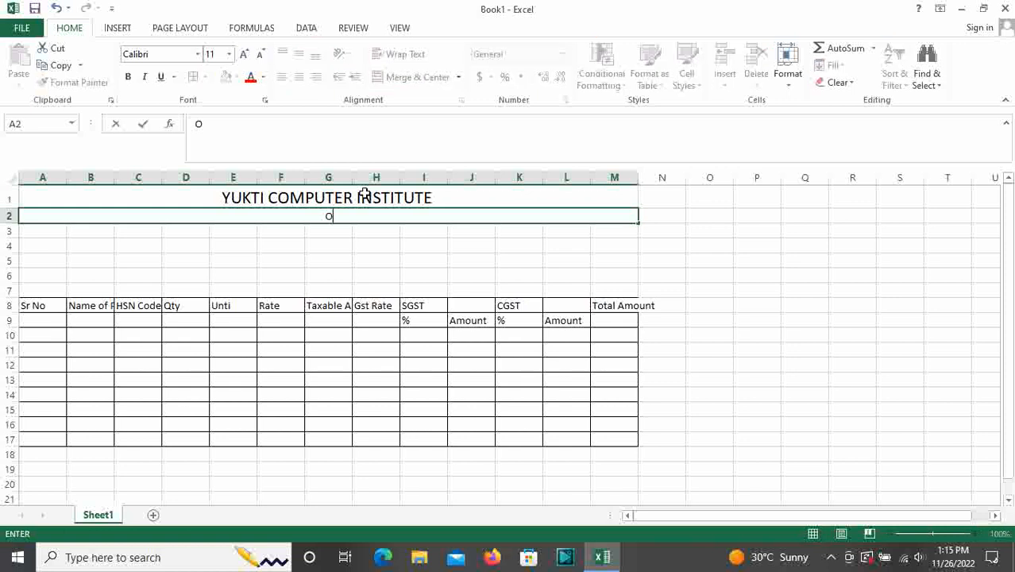
type("ffice No 207,")
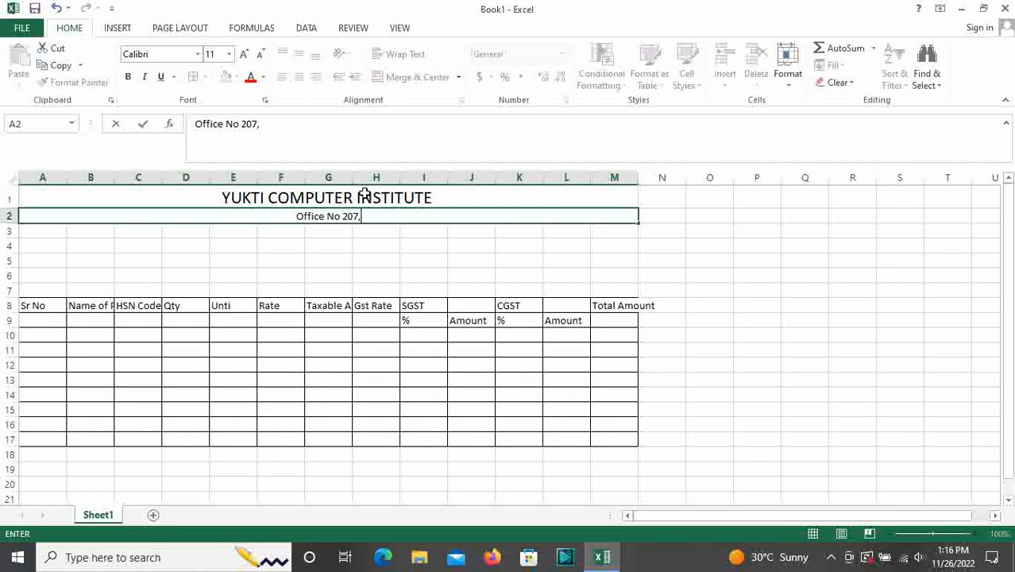
type("Ma")
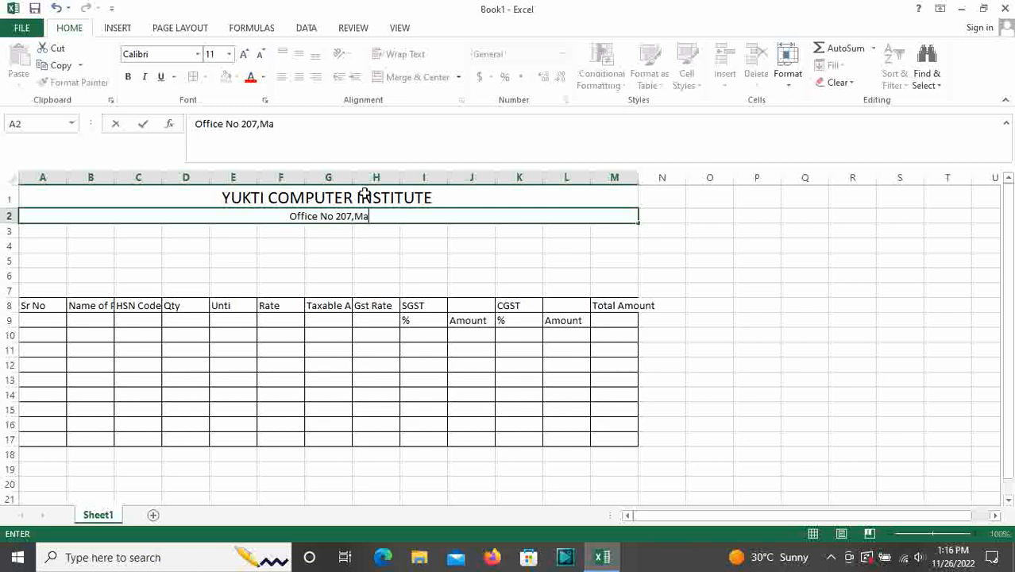
type("havir Ma")
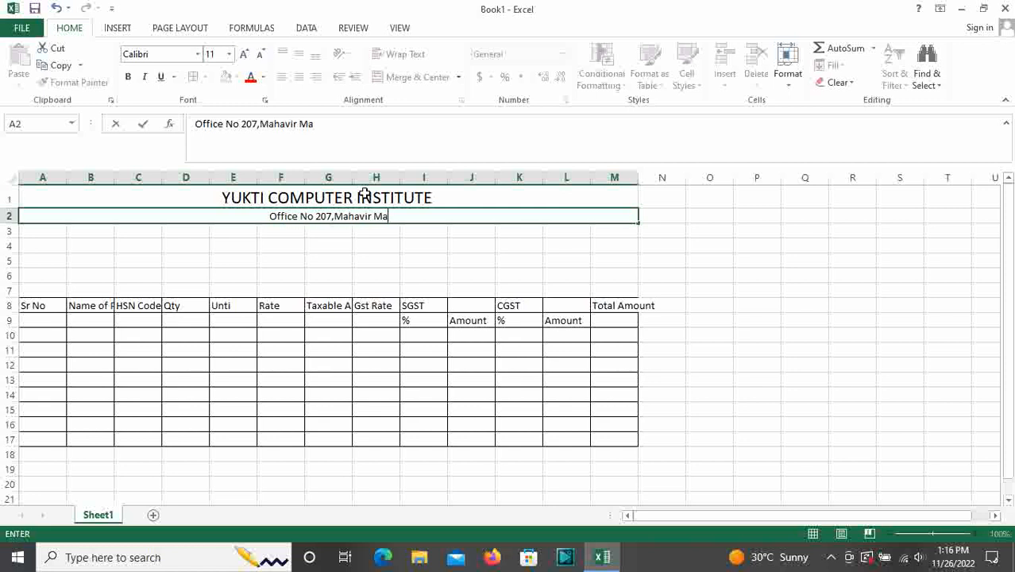
type("rket Os")
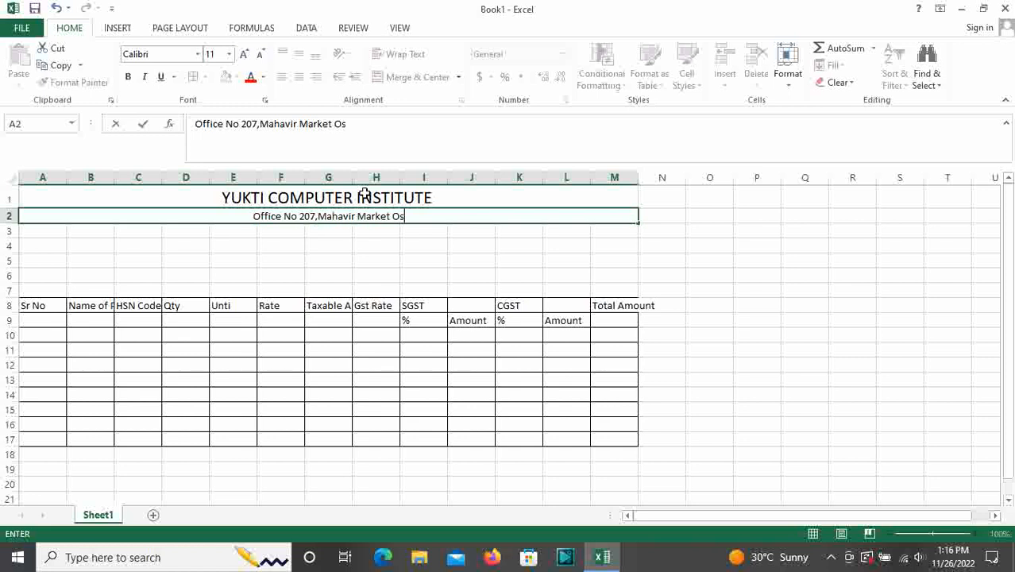
type("twal Empire")
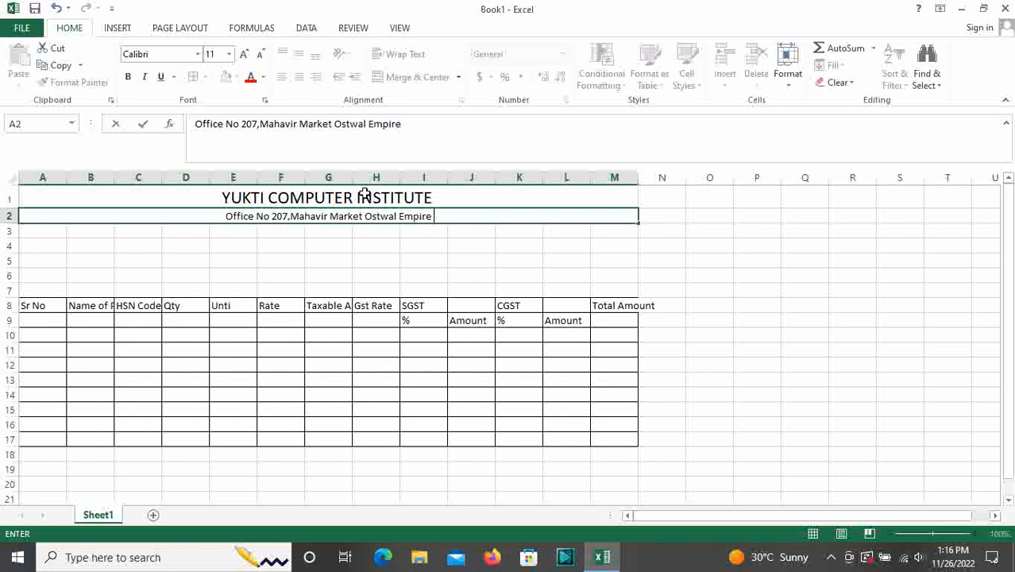
Merge and centre A3:M3 and enter Contact Details: followed by the institute's phone number
left_click(317, 229)
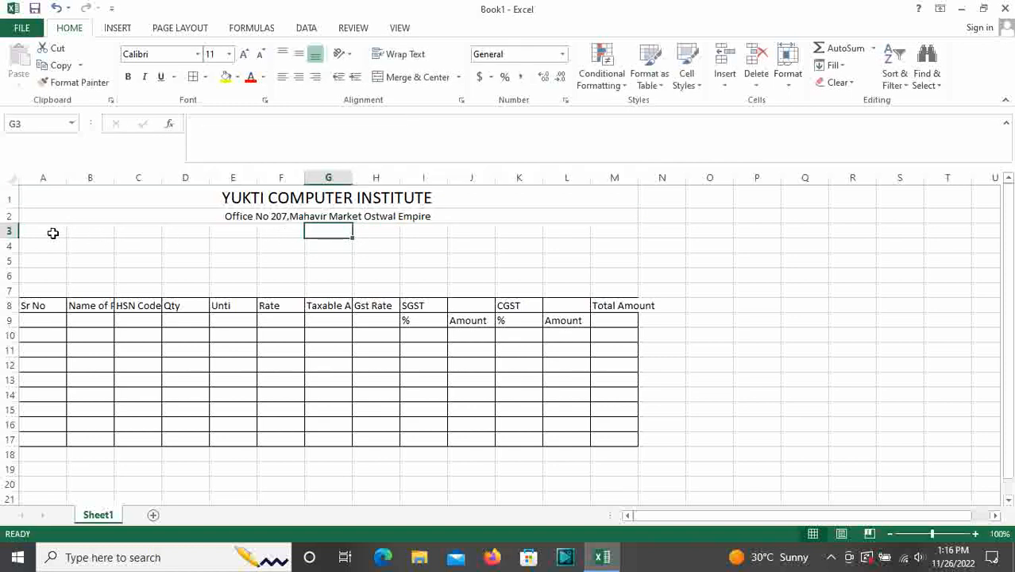
left_click_drag(52, 231, 294, 231)
left_click_drag(431, 235, 625, 231)
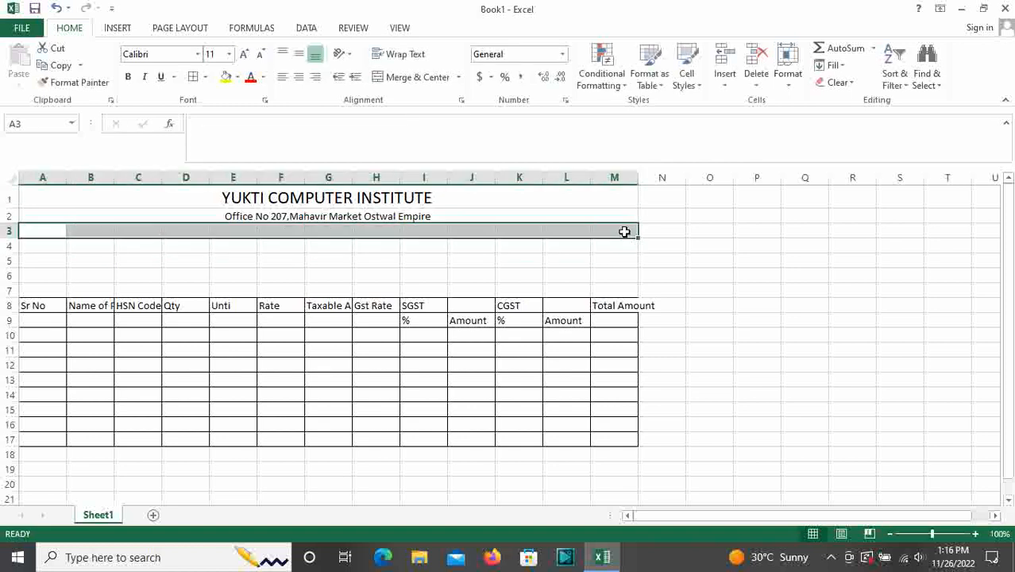
left_click(418, 82)
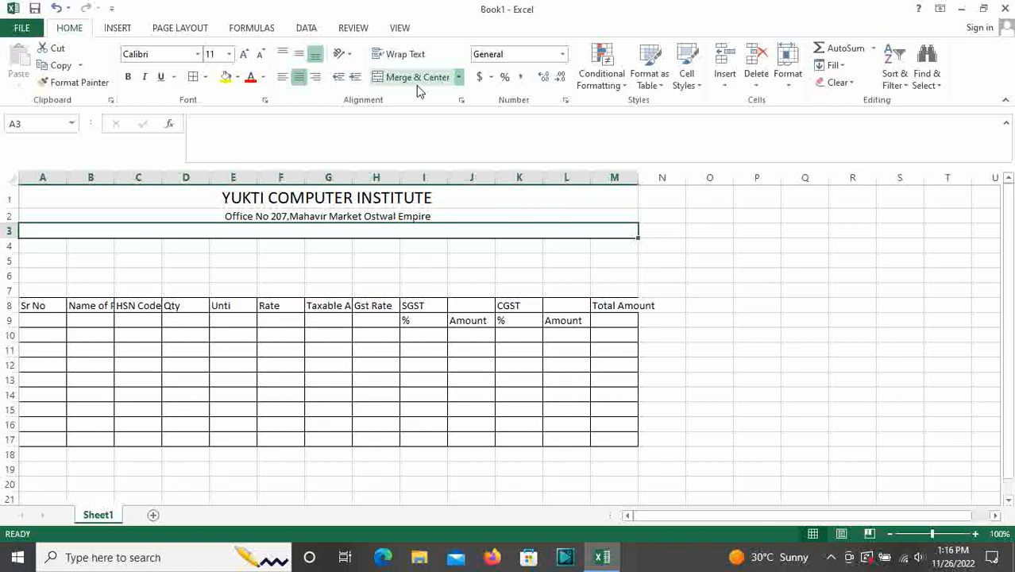
type("Con")
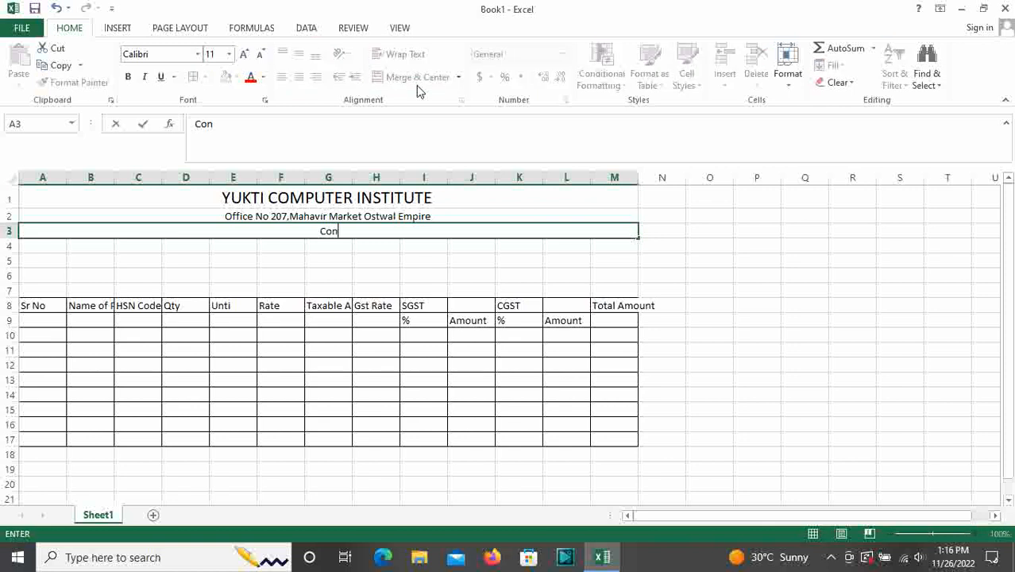
type("tact Details")
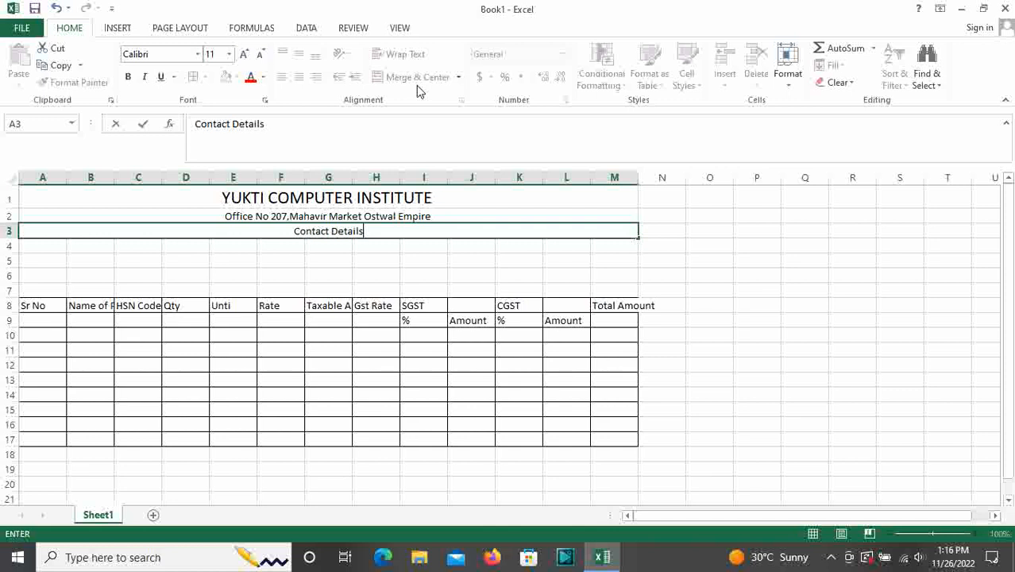
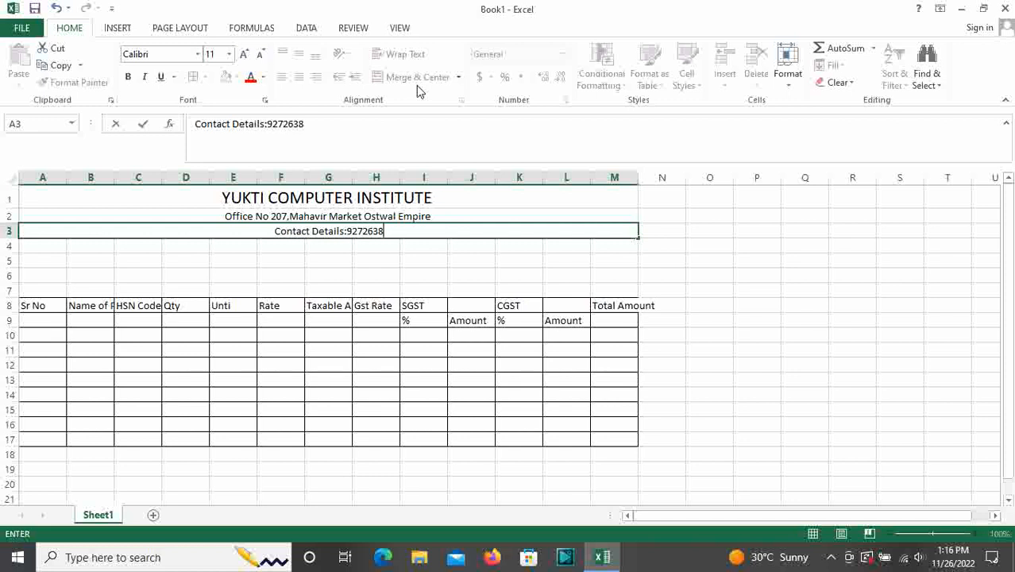
Enter the label Buyer Name Address in cell A4
left_click(335, 290)
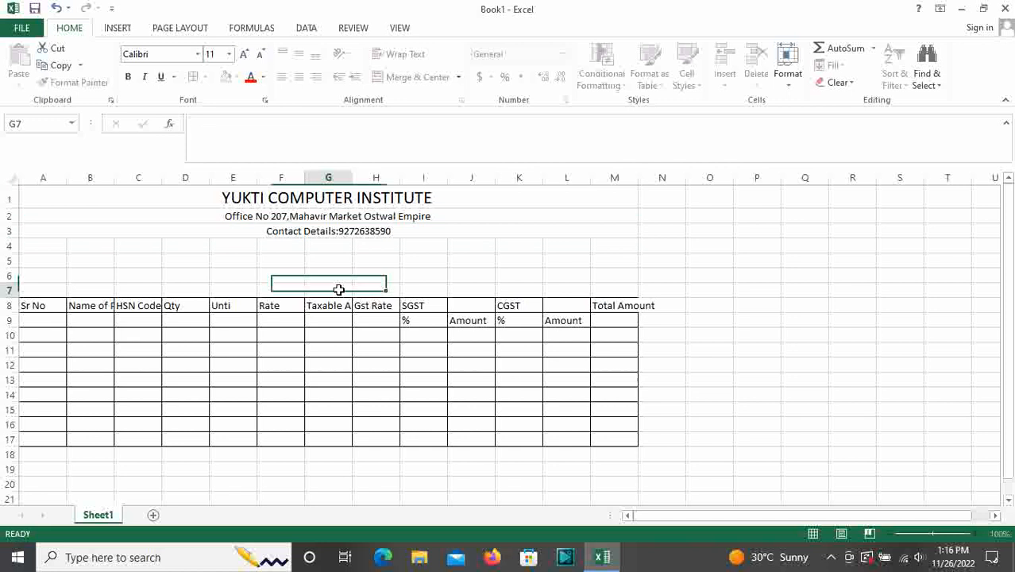
left_click_drag(53, 247, 96, 246)
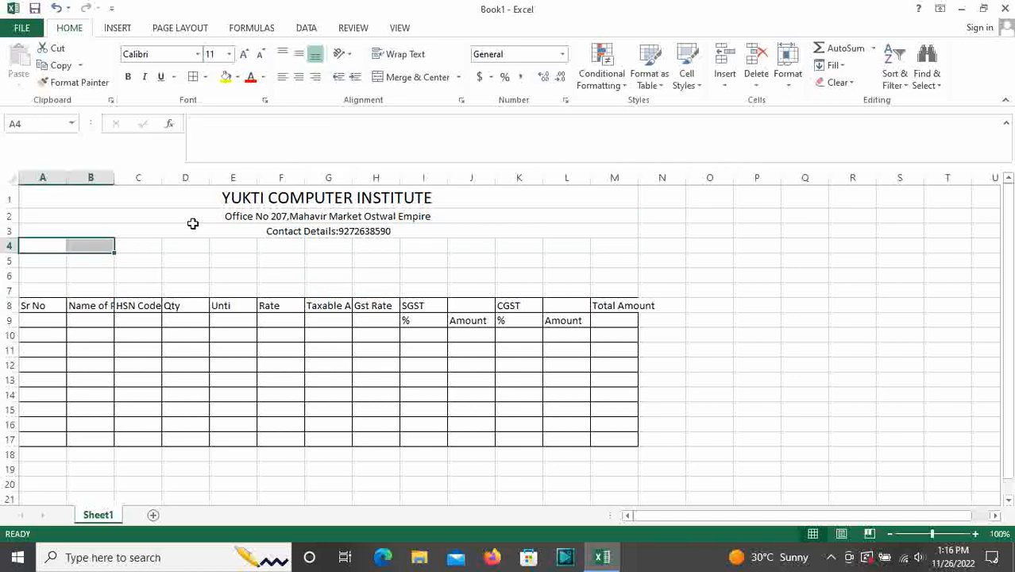
left_click_drag(204, 197, 217, 231)
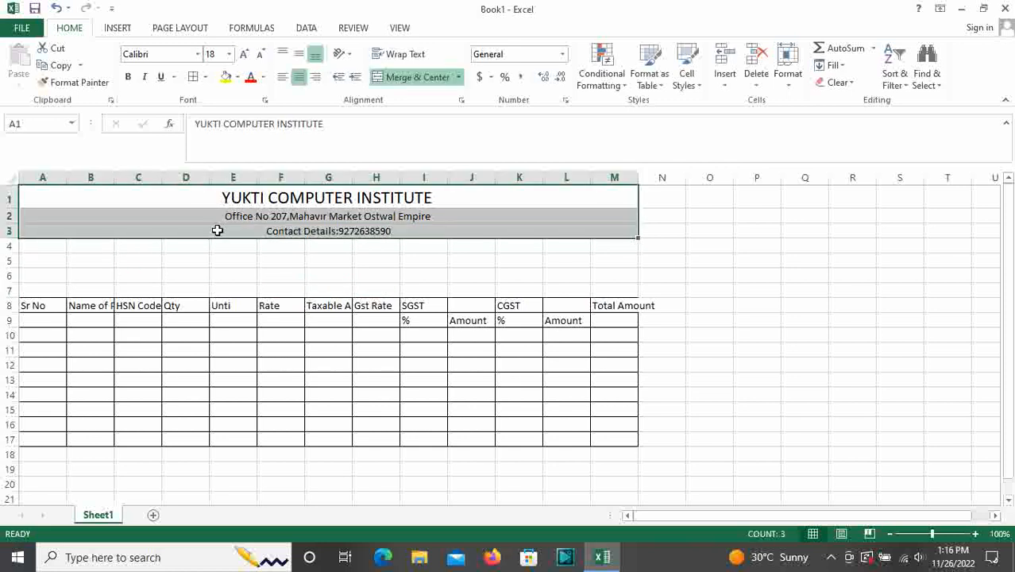
left_click(61, 248)
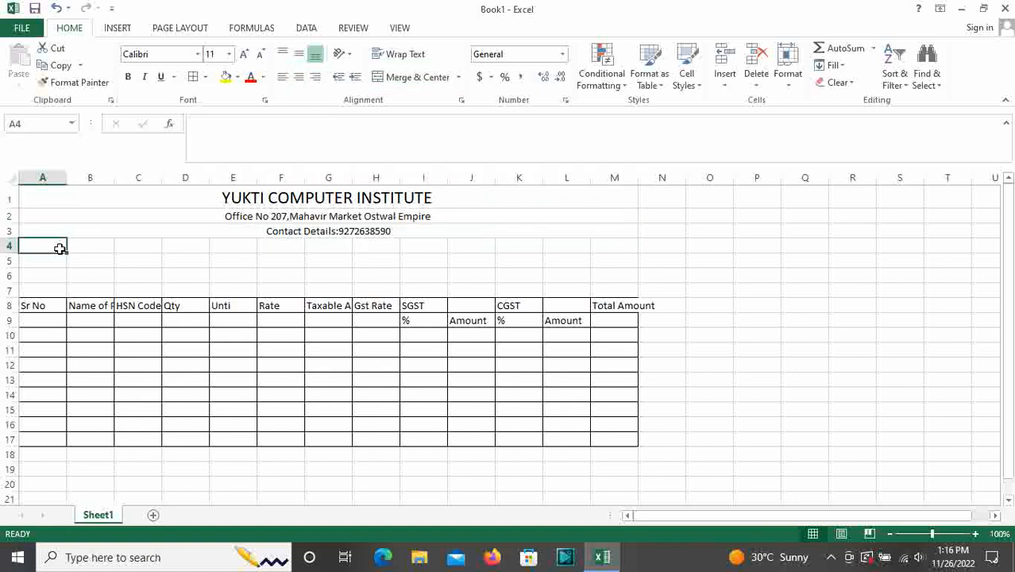
type("Buyer ")
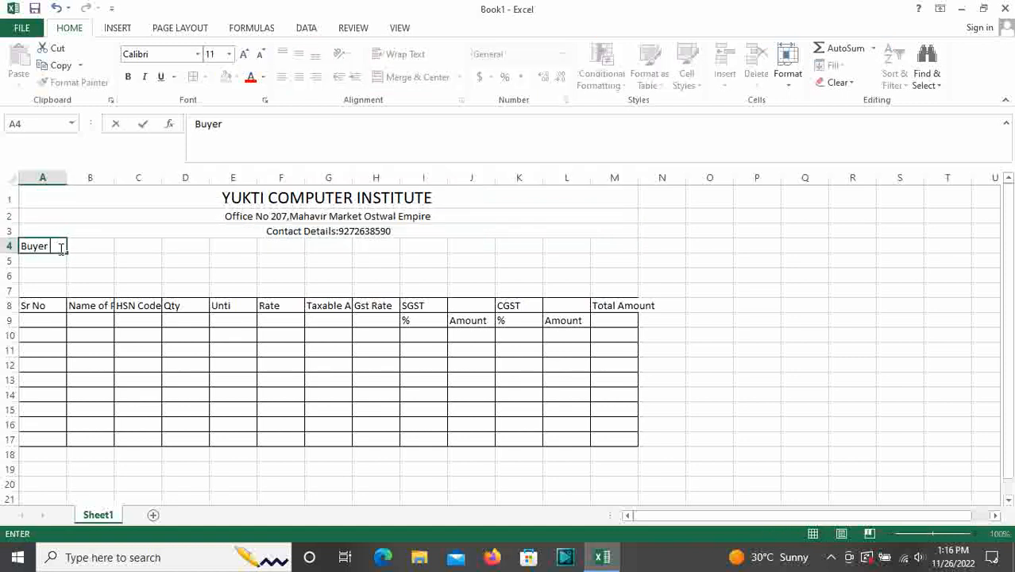
type("Name Addre")
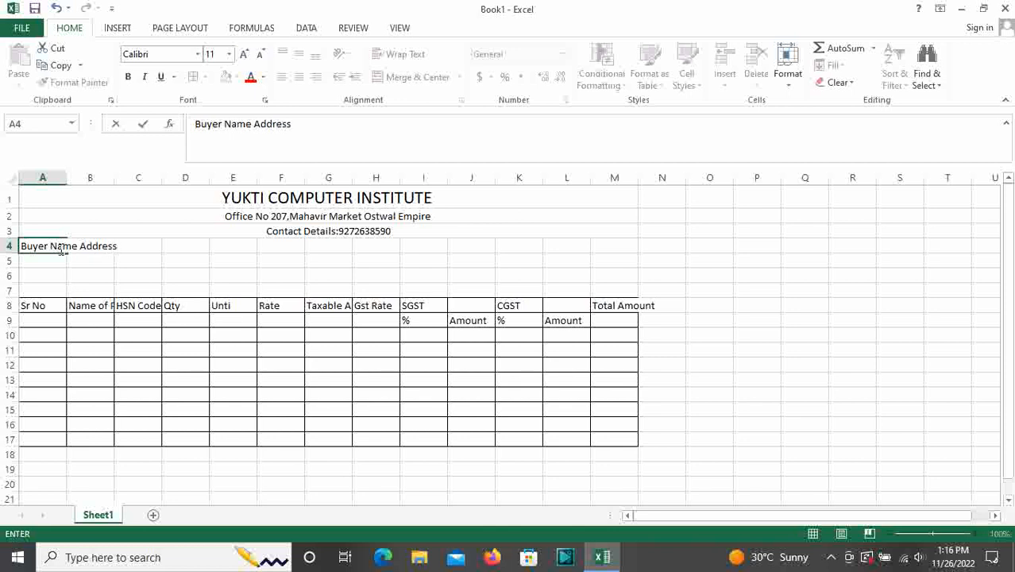
type("ss")
left_click(186, 335)
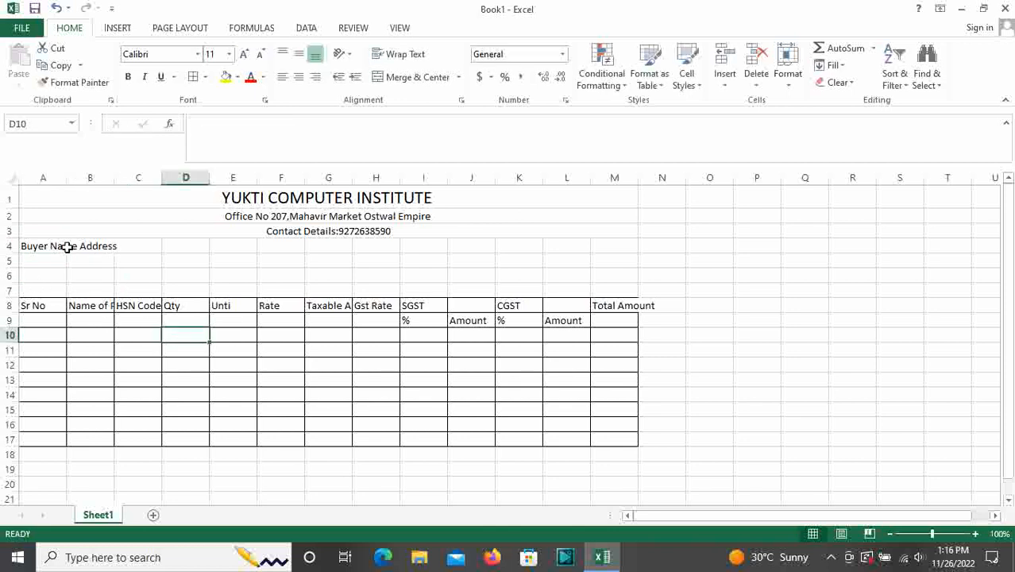
Insert six blank rows at rows 5–7, pushing the item table down to row 14
left_click(50, 261)
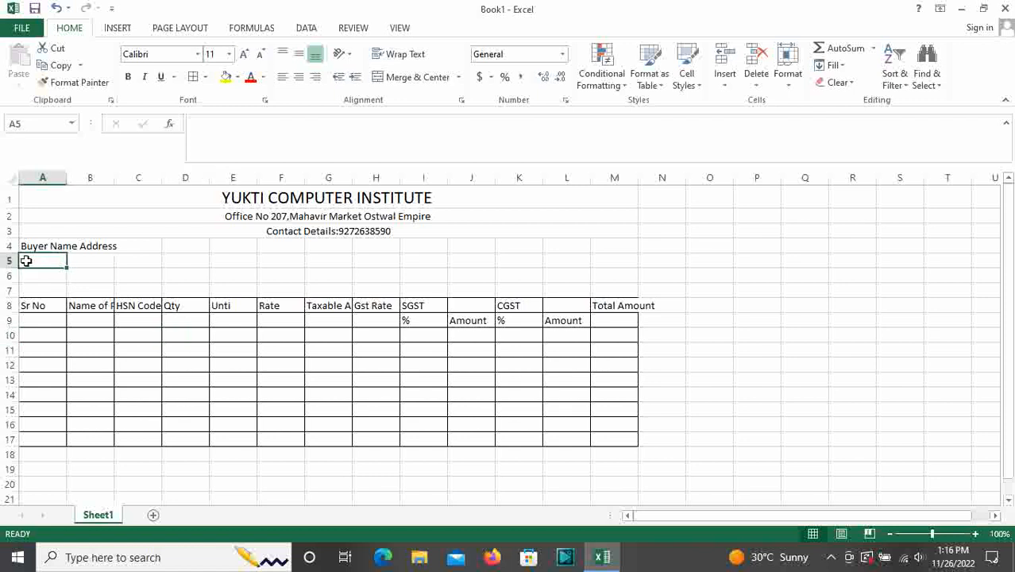
left_click_drag(28, 258, 156, 263)
left_click_drag(9, 260, 8, 289)
left_click(729, 55)
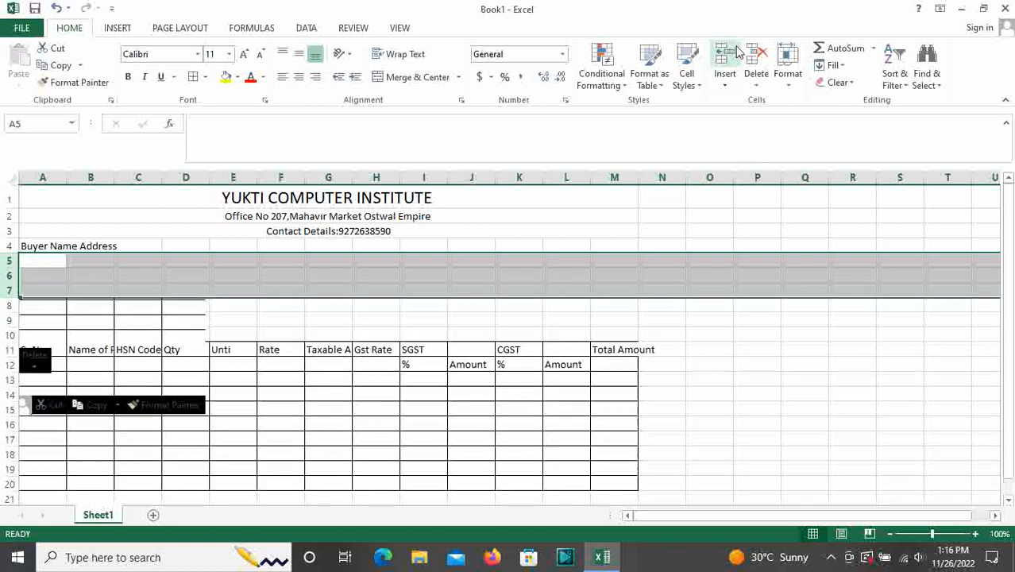
left_click(729, 54)
Merge A5:D11 into a single buyer box
left_click(607, 204)
left_click_drag(30, 260, 174, 330)
left_click_drag(50, 256, 183, 342)
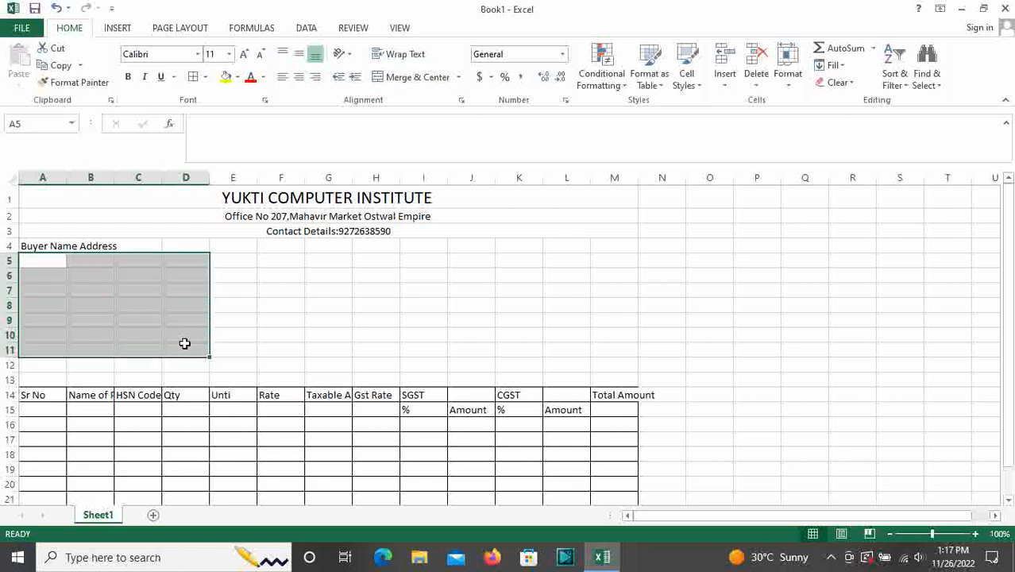
left_click(402, 80)
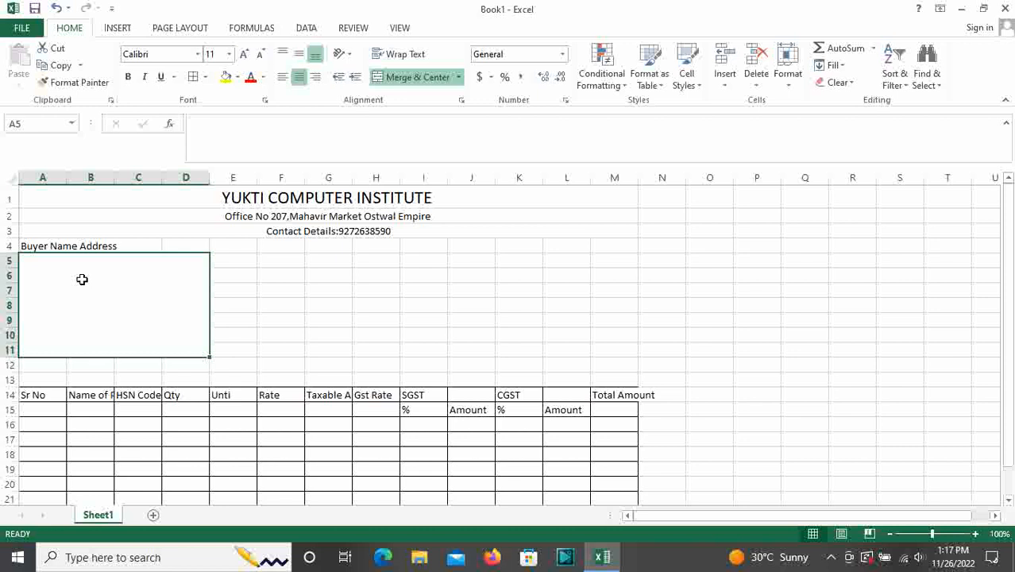
Type the buyer's firm name Shree Yash Enterprises, town and state on separate lines
type("Shr")
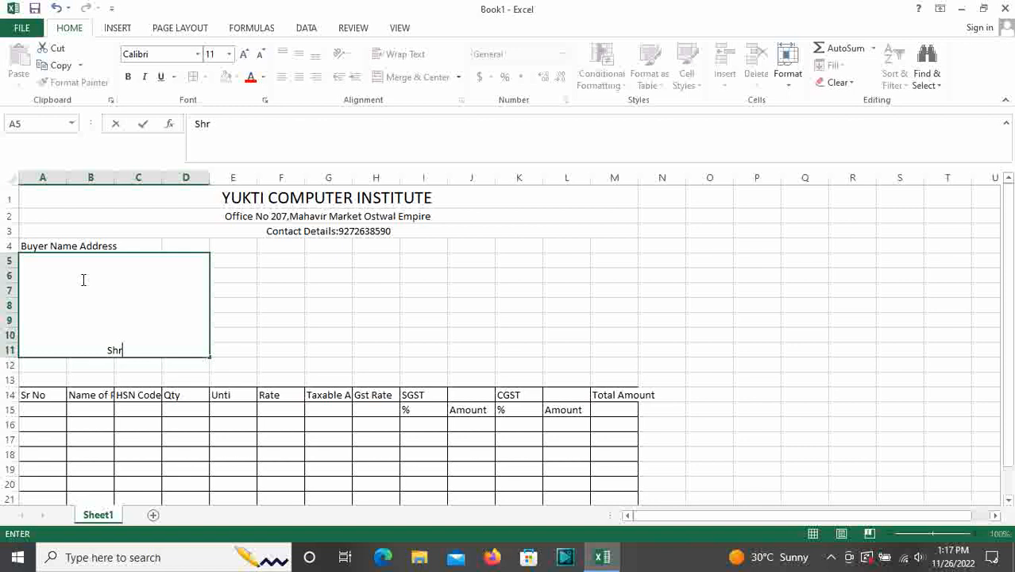
type("ee Yash Ente")
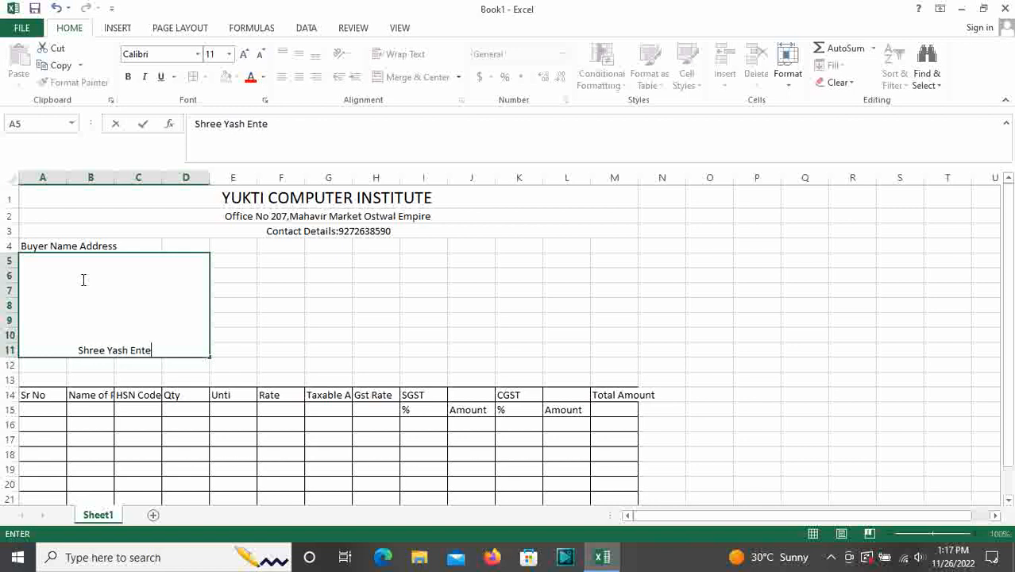
type("rprises")
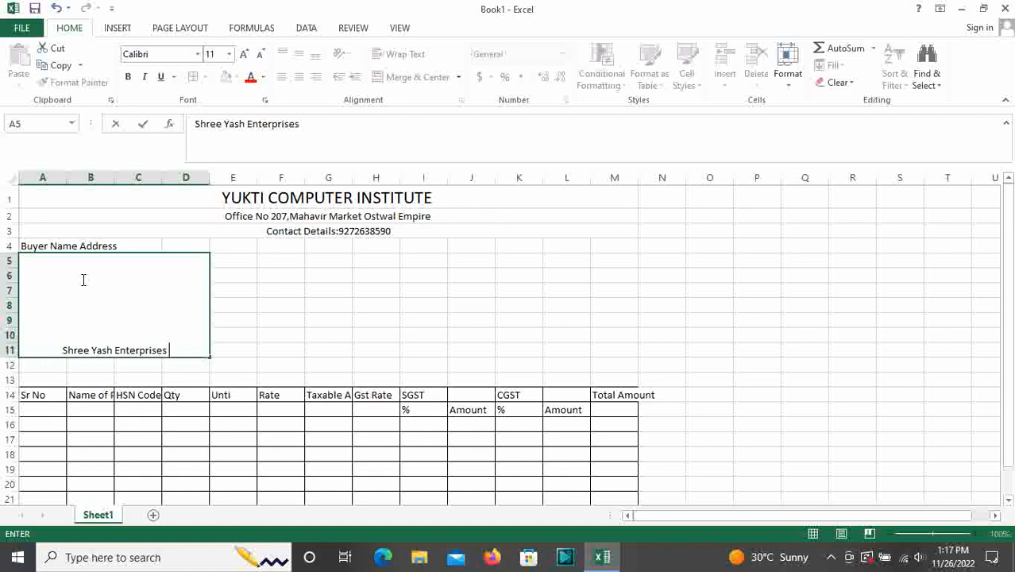
key("alt+Return")
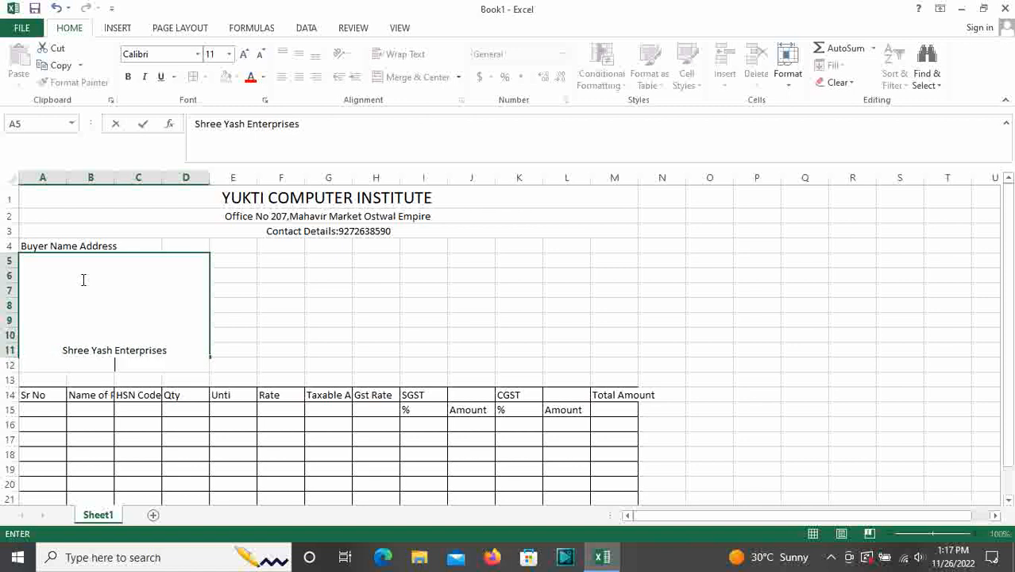
type("Boisar")
key("alt+Return")
type("Mah")
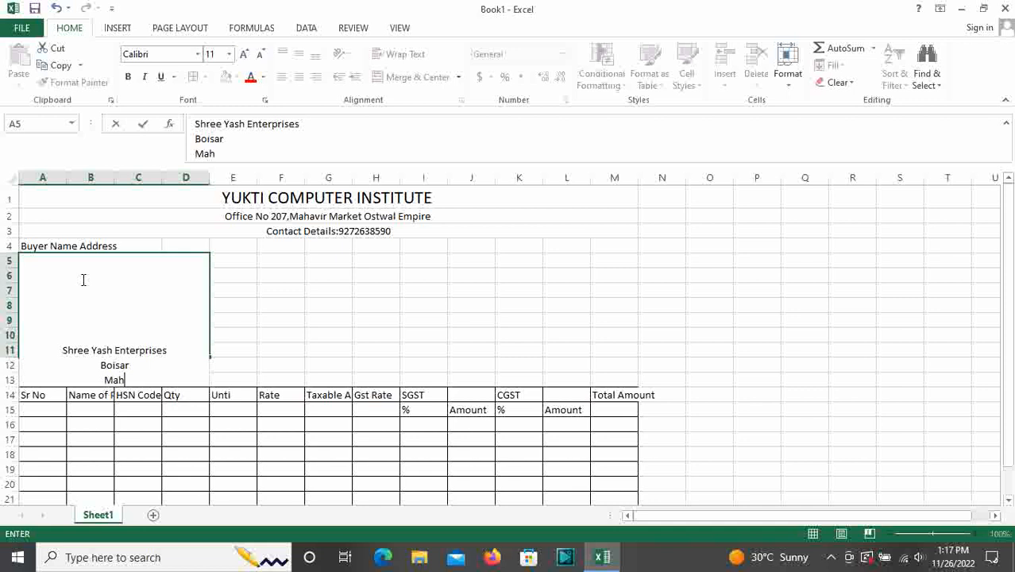
key("BackSpace")
key("BackSpace")
key("BackSpace")
type("Statr")
key("BackSpace")
type("e:Mh")
key("BackSpace")
type("H")
Add lines for the buyer's contact number and GST number, then commit the entry
key("alt+Return")
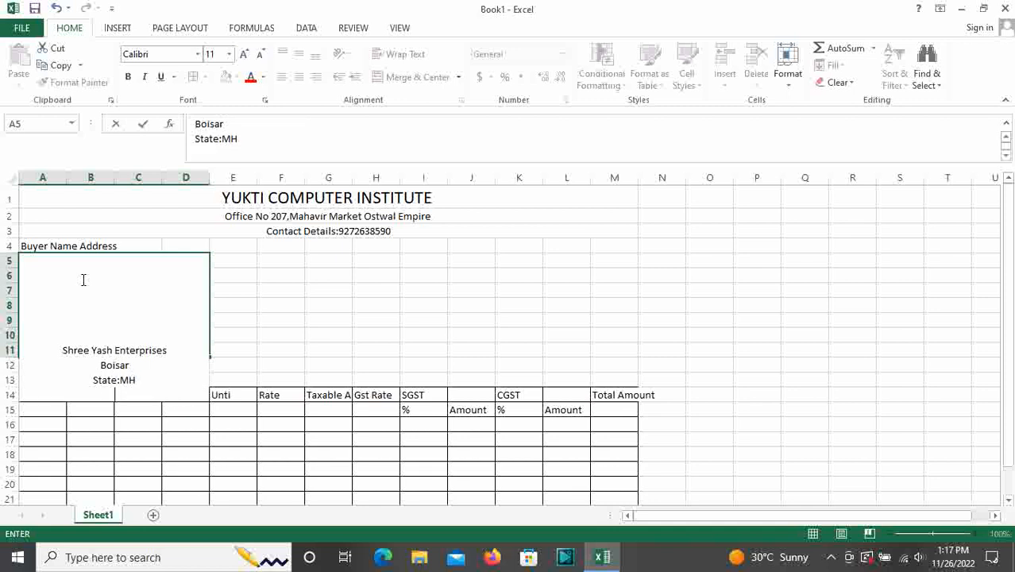
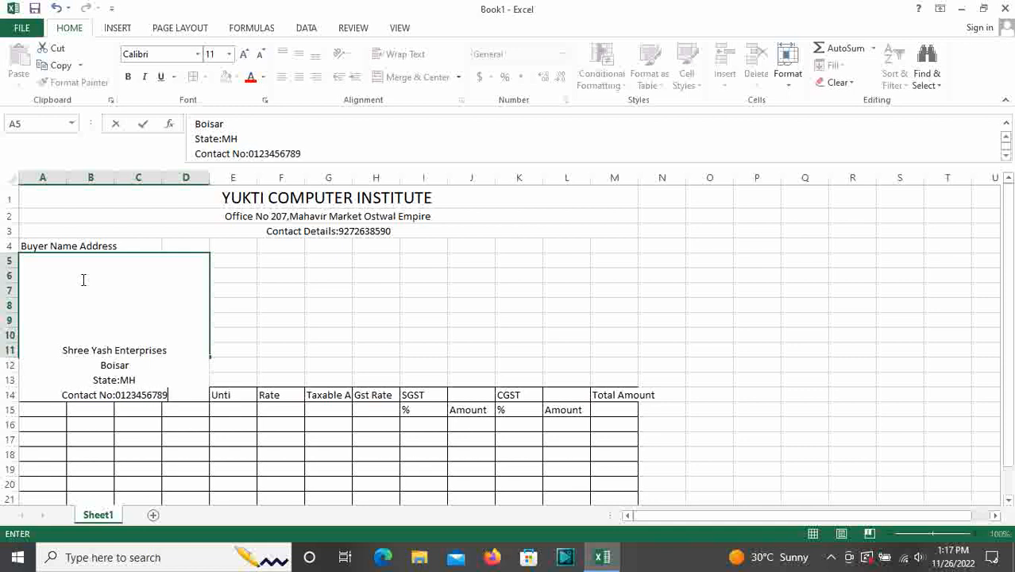
key("alt+Return")
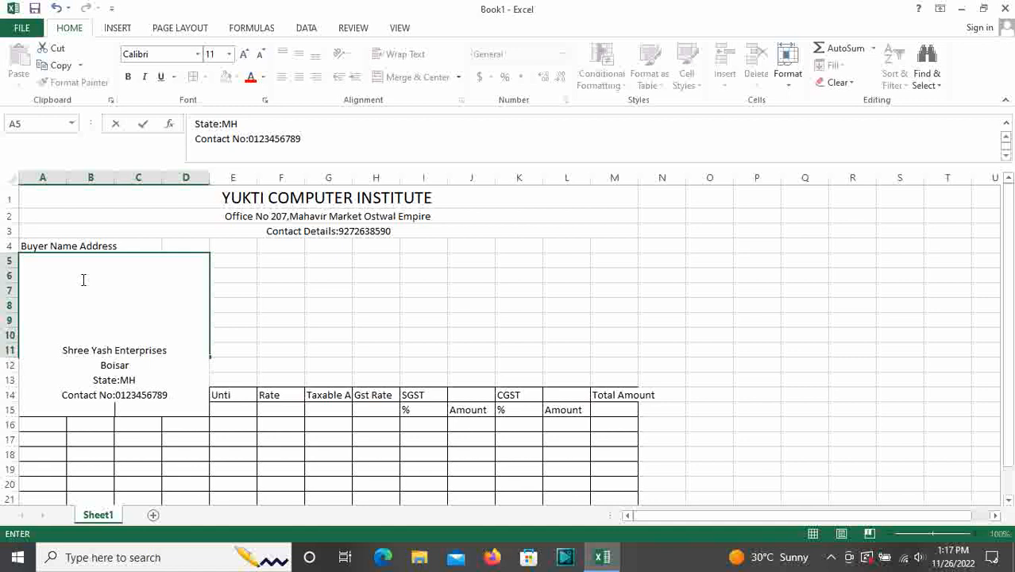
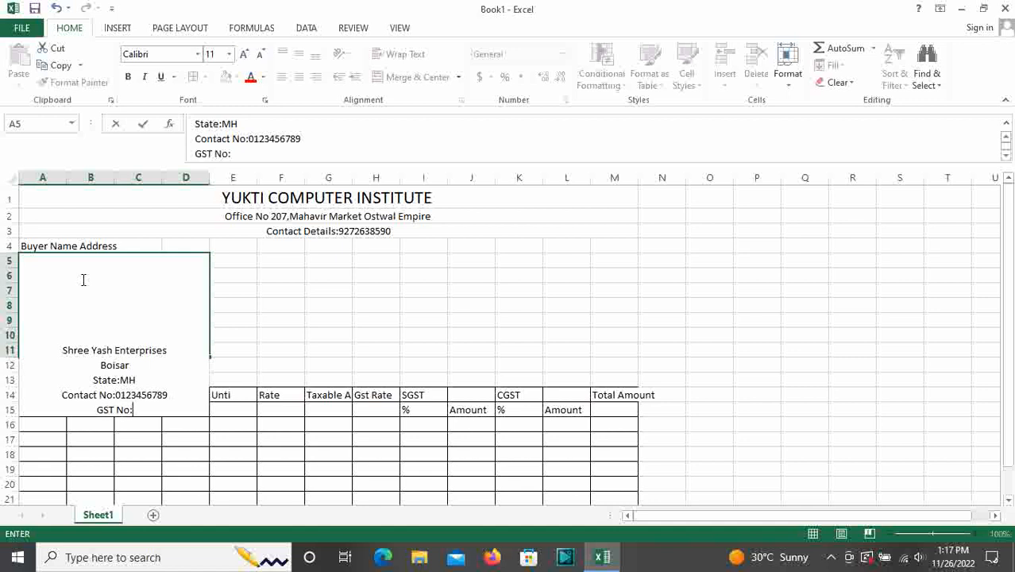
key("BackSpace")
key("BackSpace")
key("BackSpace")
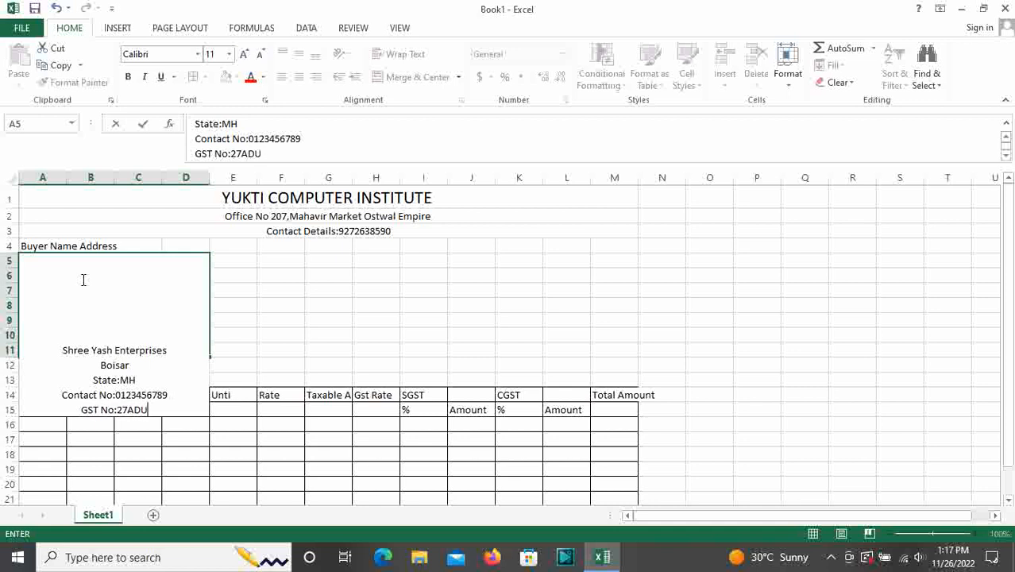
left_click(366, 439)
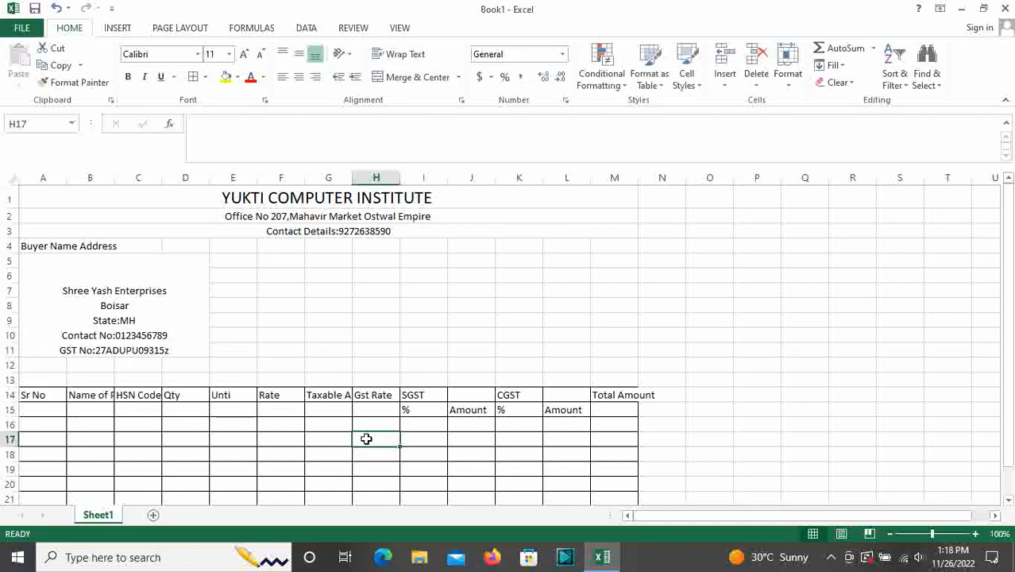
Top- and left-align the buyer block, hide row 11, and select G4:M9
left_click(145, 319)
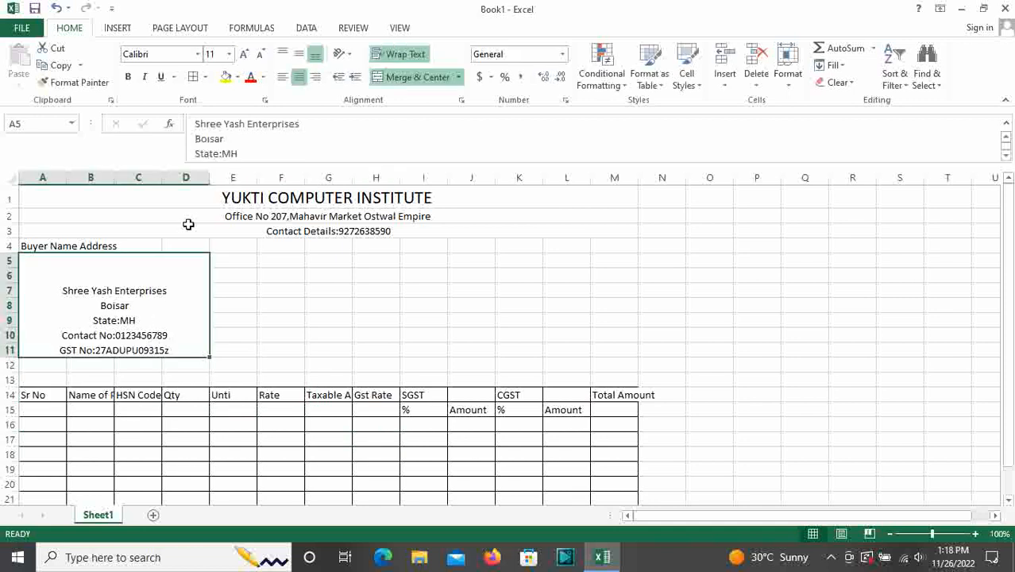
left_click(283, 55)
left_click(283, 79)
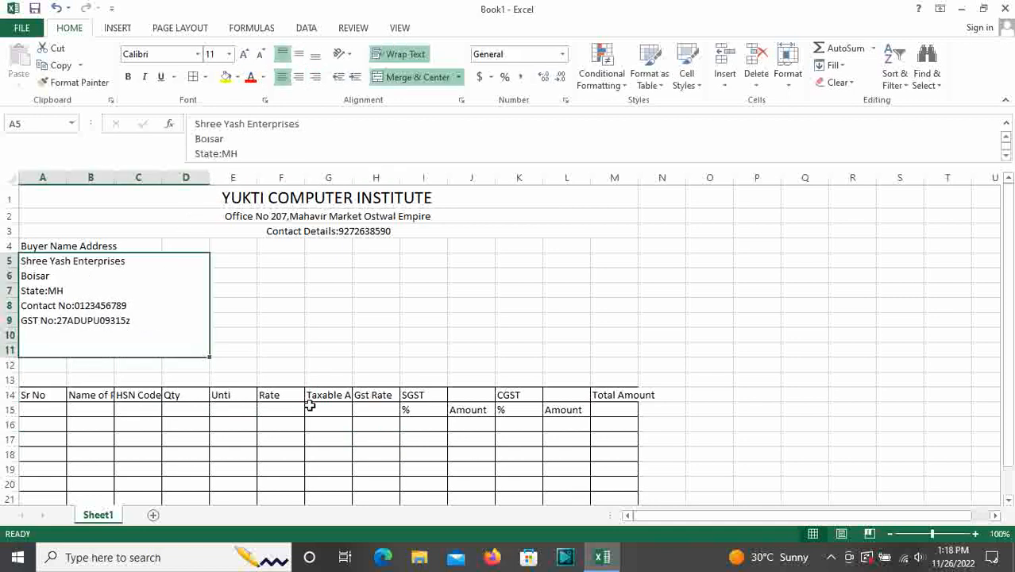
left_click(311, 305)
left_click_drag(16, 356, 18, 338)
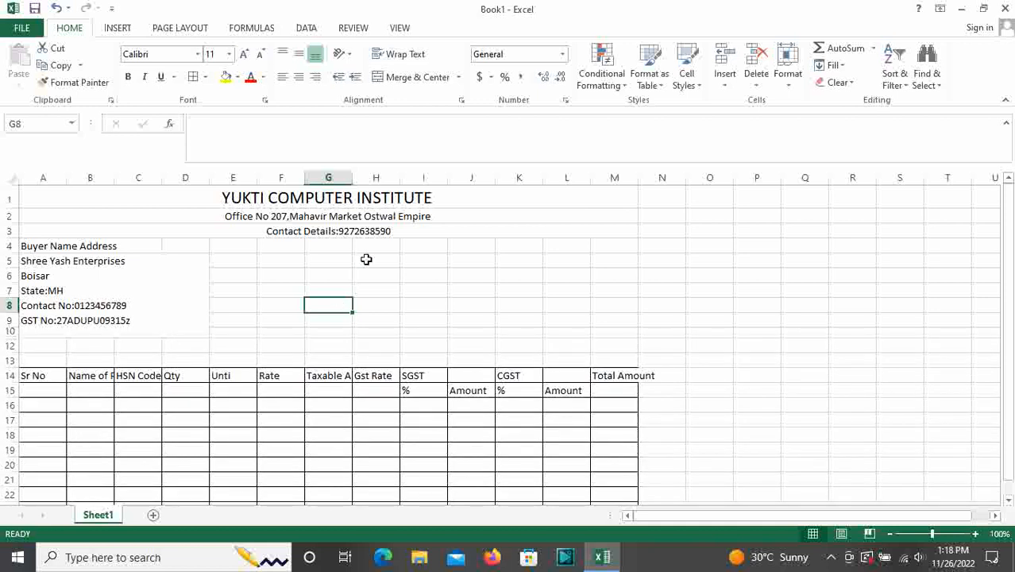
left_click_drag(332, 249, 609, 327)
Merge G4:M9 across each row and enter 'Invoice No:123456AN' in G4
left_click(458, 77)
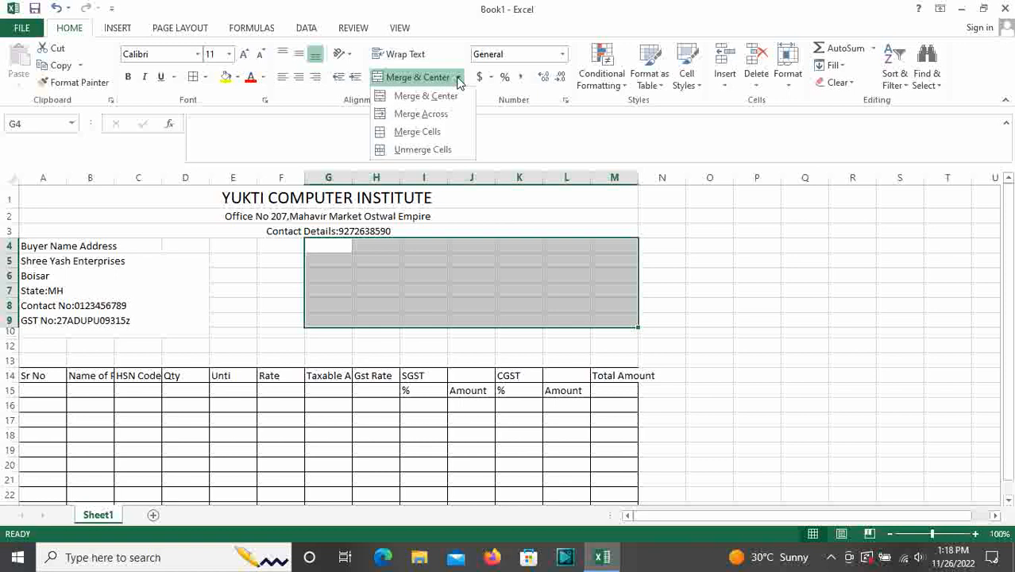
left_click(437, 112)
left_click(357, 244)
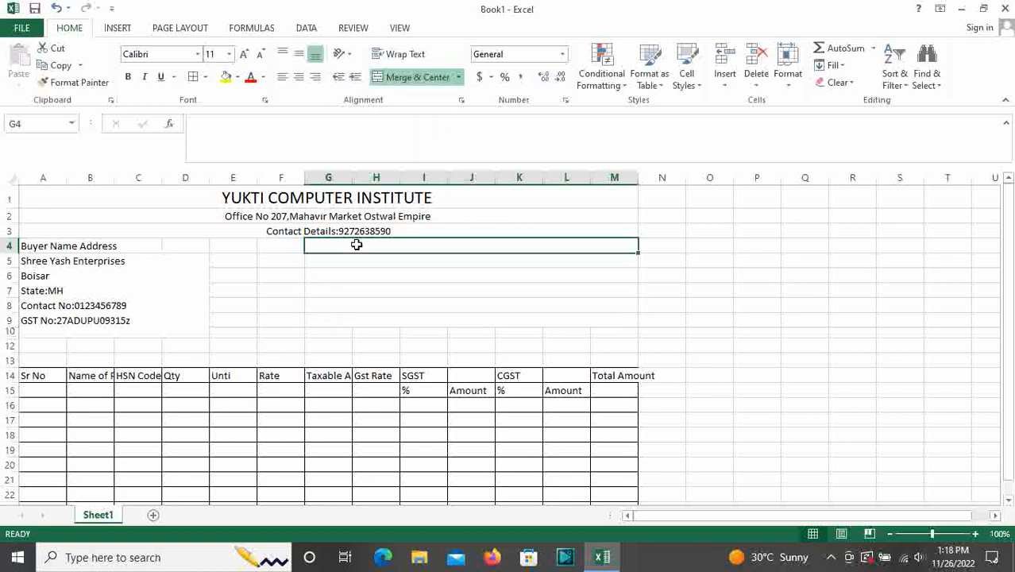
type("Invoice No")
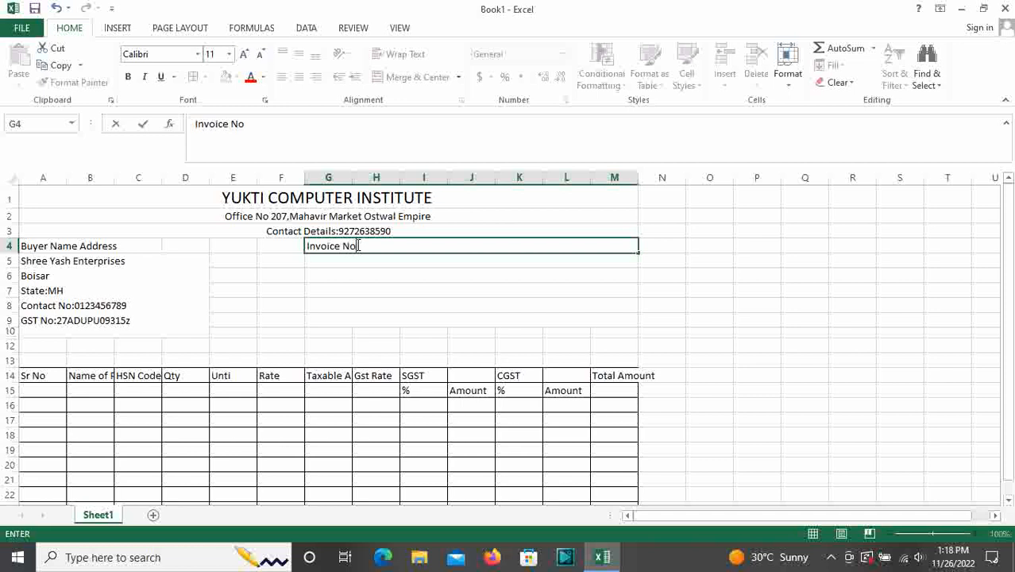
key("Return")
left_click(357, 245)
double_click(364, 246)
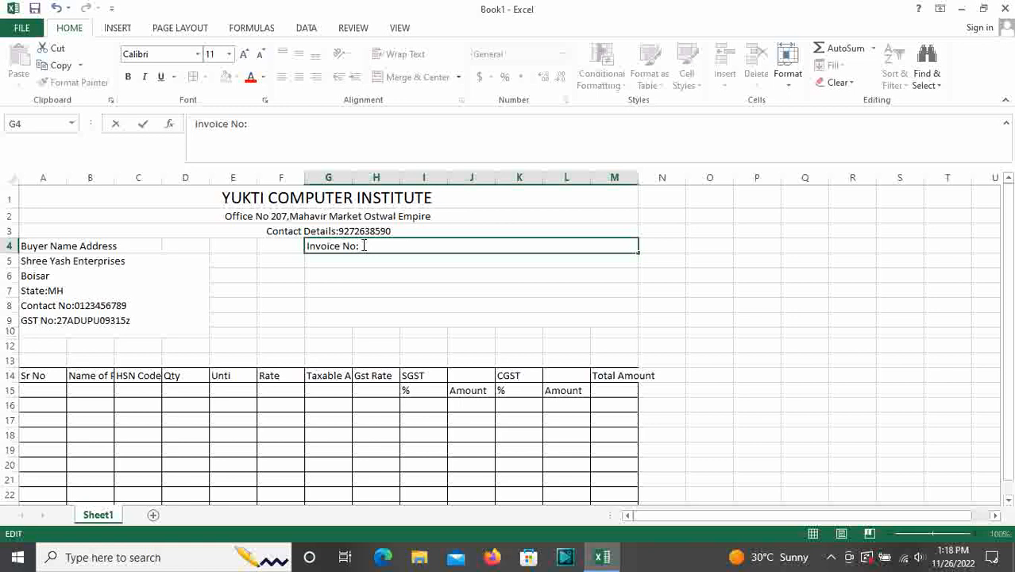
type("345")
key("BackSpace")
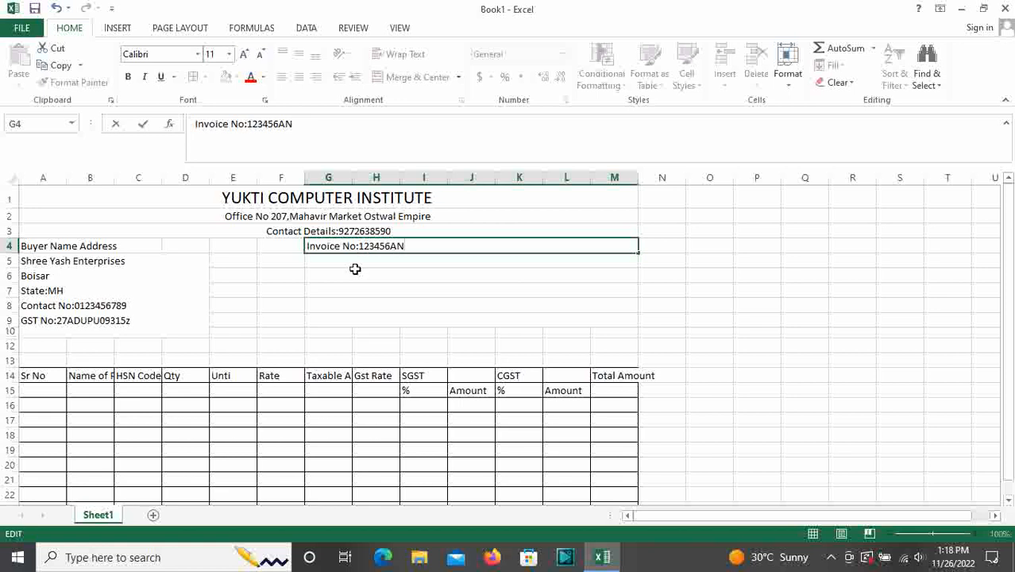
type("N")
key("Return")
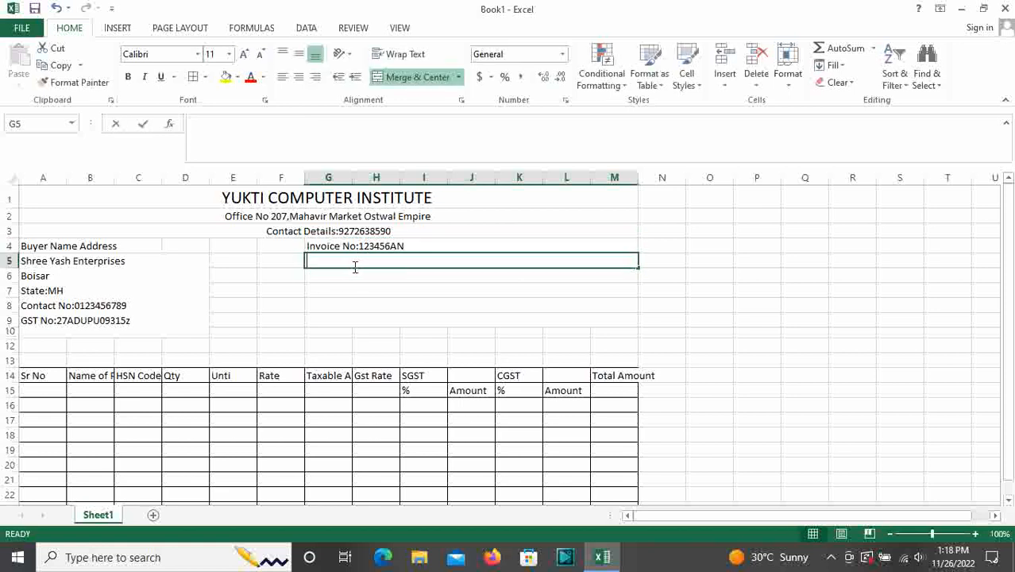
Enter 'Invoice Date:22/05/2022' in G5
type("Invoice")
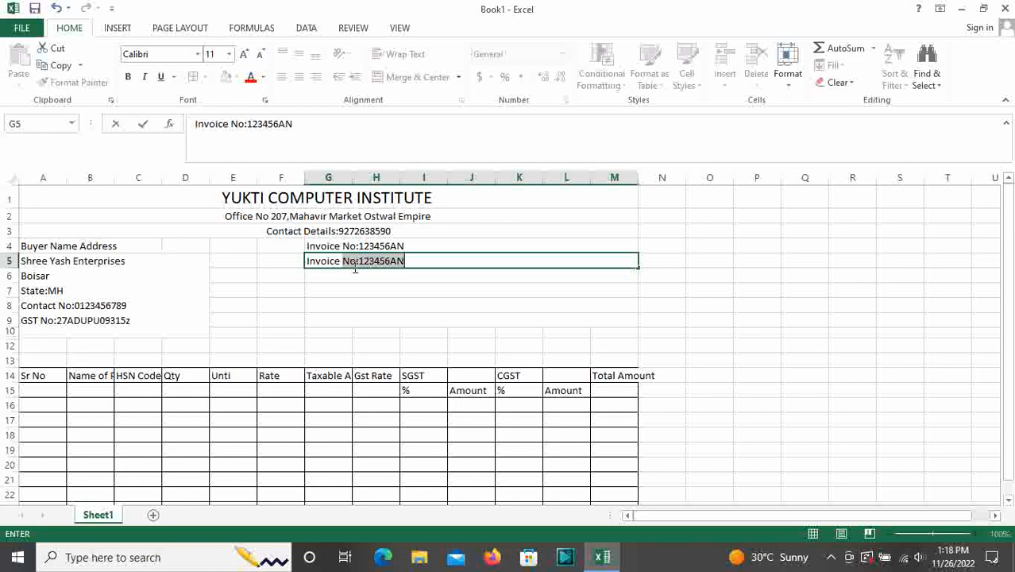
type(" Date:22/05/2022")
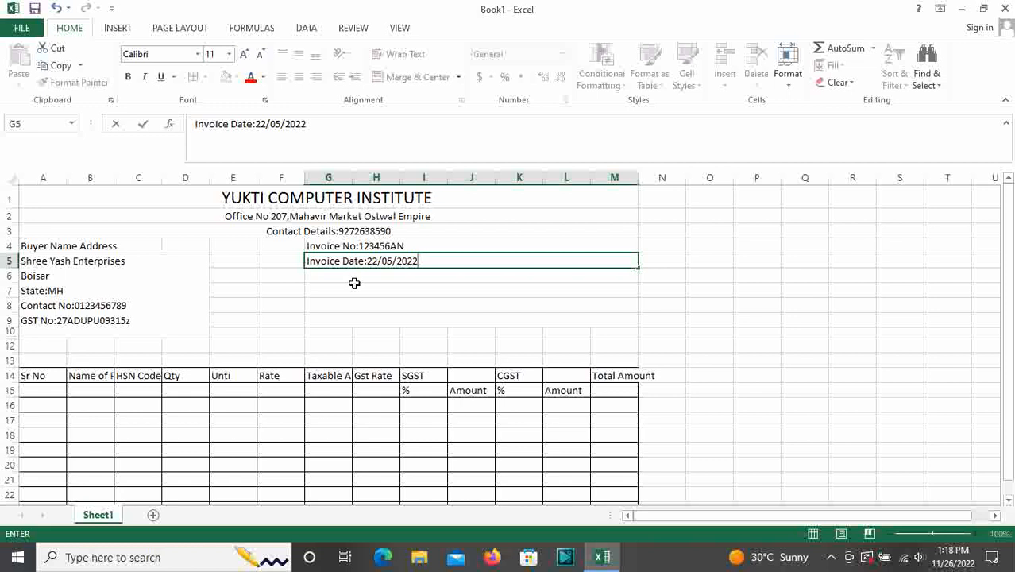
key("Return")
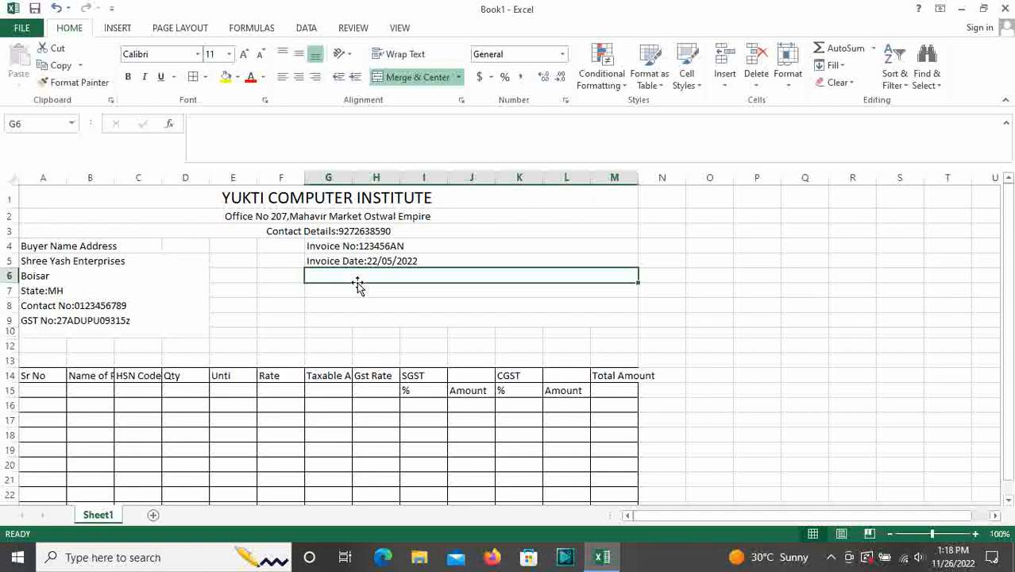
scroll(199, 245, "down", 1)
scroll(234, 268, "up", 1)
scroll(119, 254, "down", 2)
scroll(143, 317, "up", 2)
Put an outside border around the header area A1:M13
left_click_drag(74, 199, 223, 363)
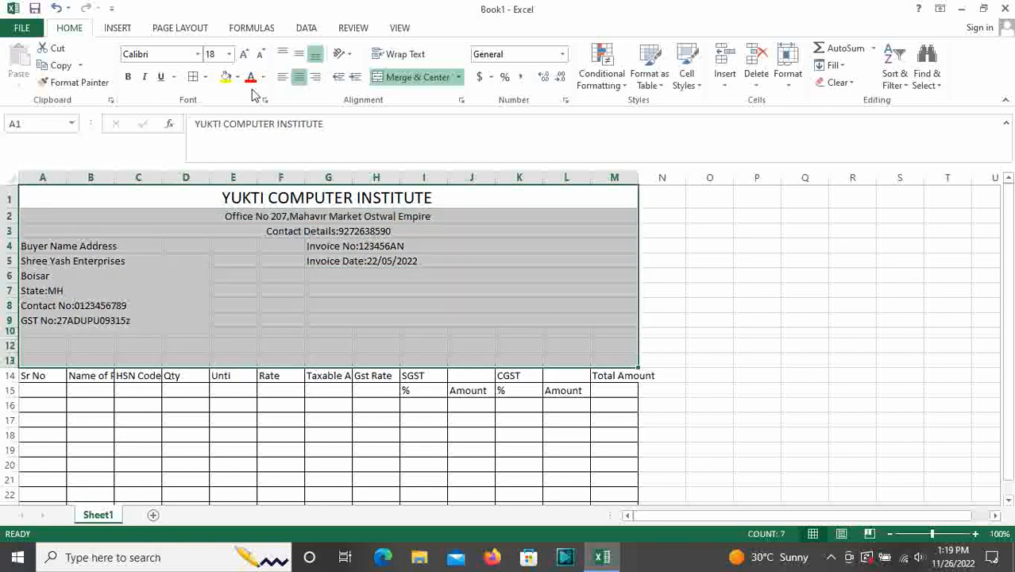
left_click(205, 77)
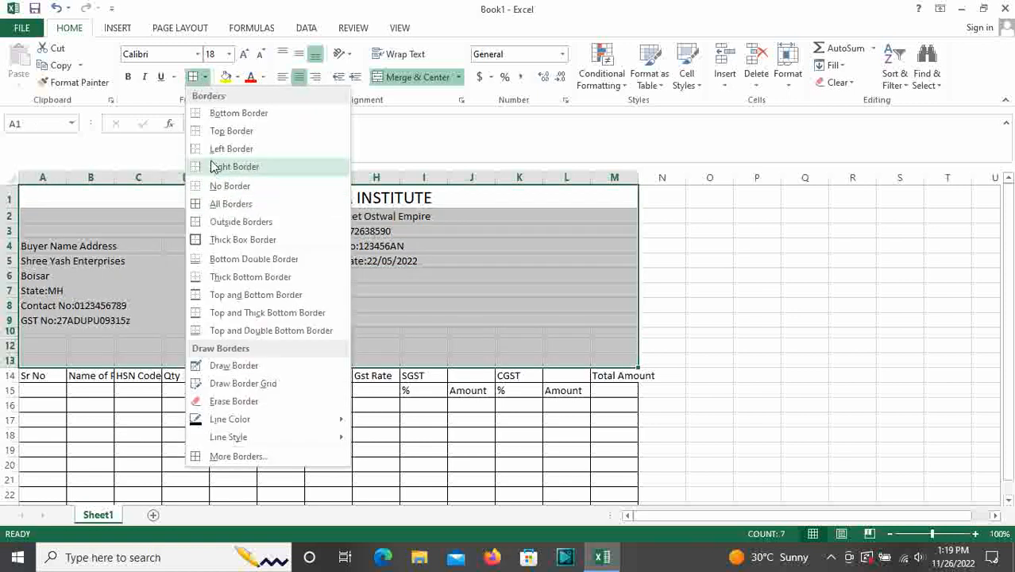
left_click(241, 222)
left_click(218, 275)
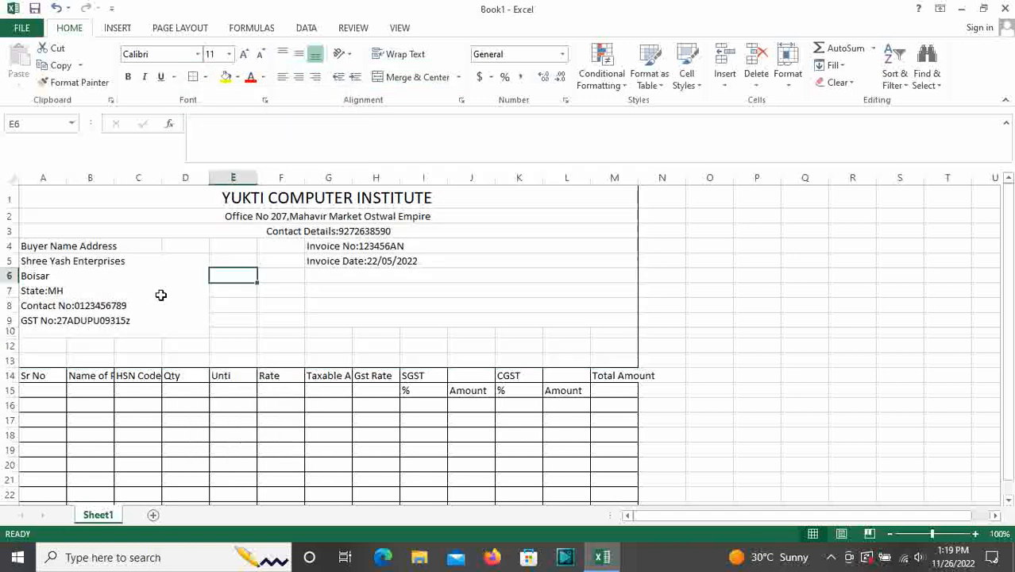
Merge and centre 'Buyer Name Address' across A4:D4, bold at 14 pt
left_click_drag(89, 246, 200, 246)
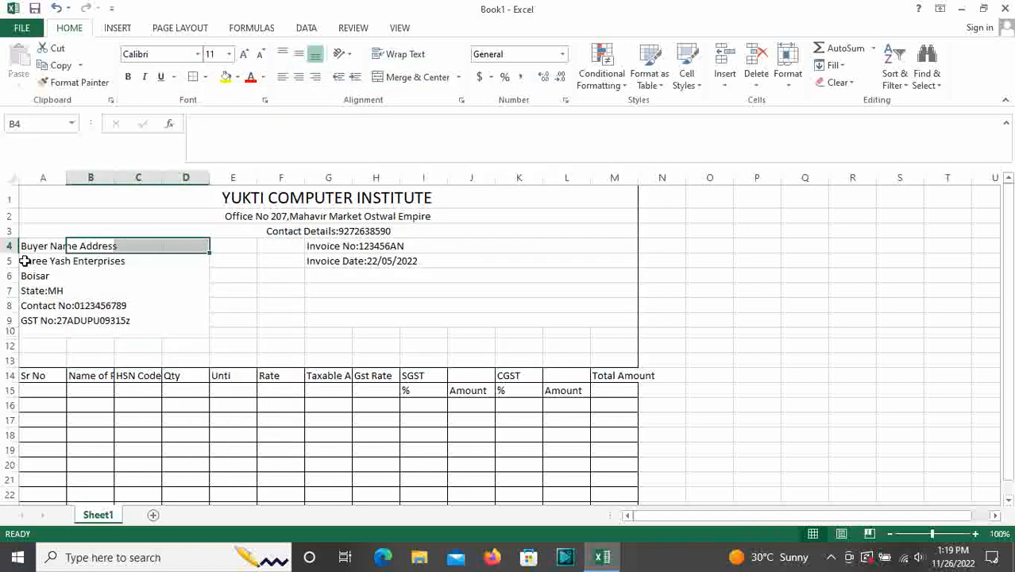
left_click_drag(23, 248, 181, 247)
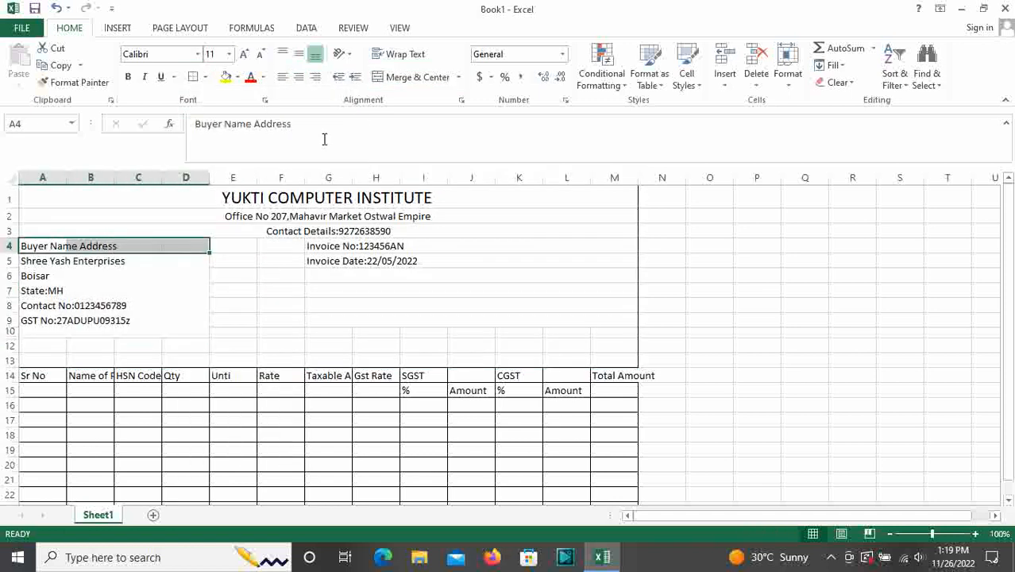
left_click(408, 79)
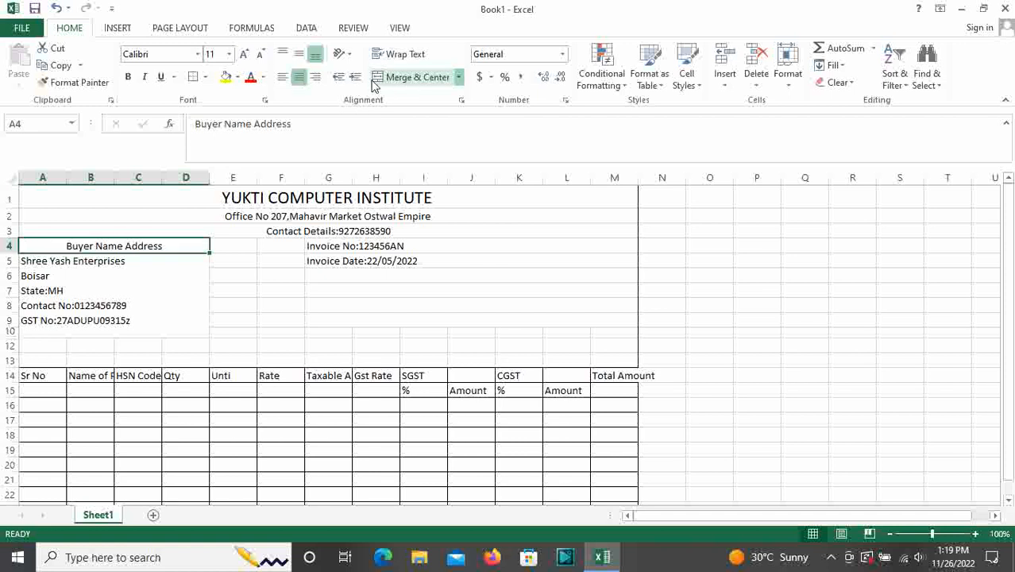
left_click(127, 76)
left_click(243, 56)
left_click(243, 56)
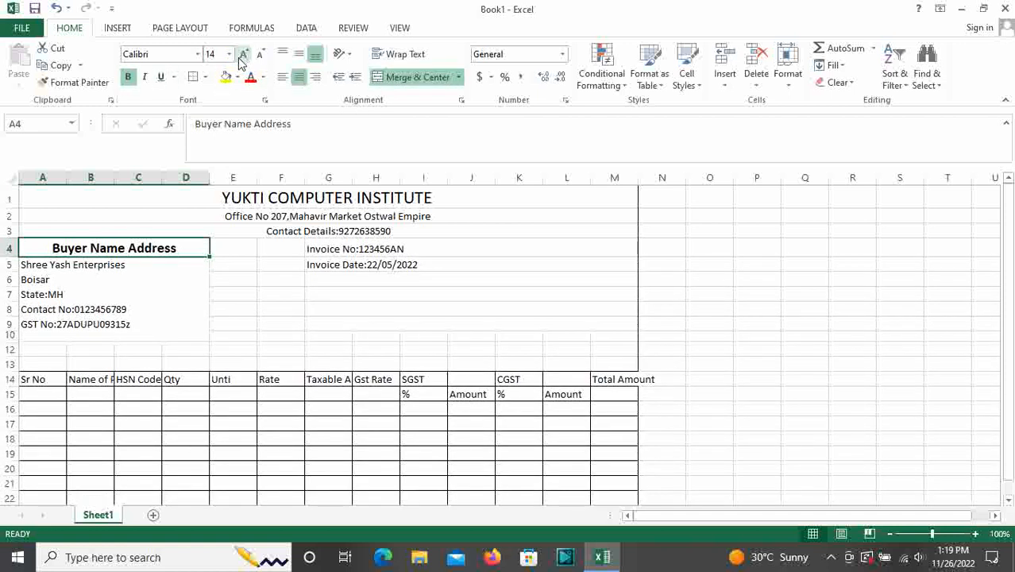
left_click(317, 279)
Outline the buyer details block A4:D10 and the invoice details block G4:M10
left_click_drag(72, 247, 90, 332)
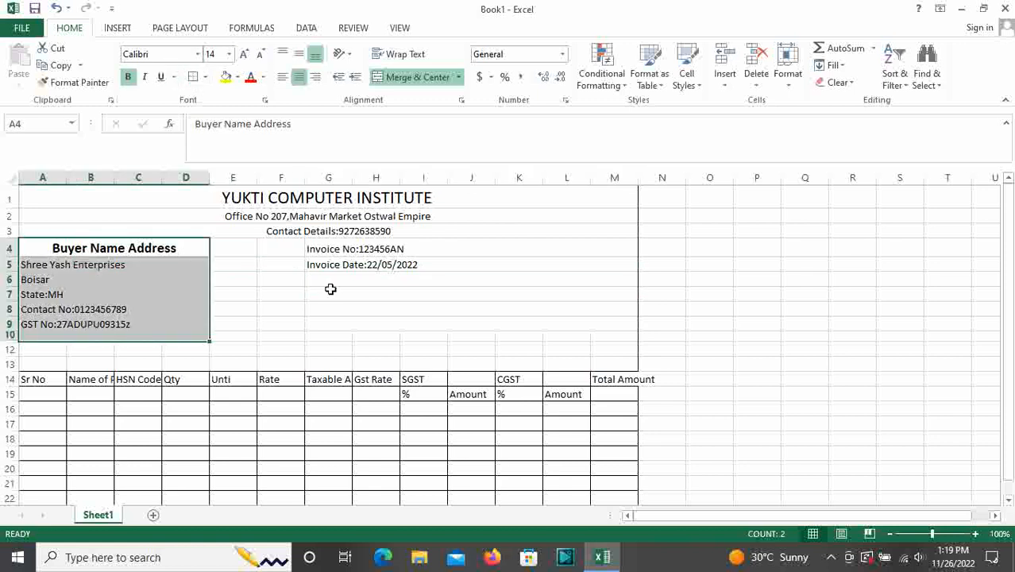
left_click_drag(333, 242, 404, 337)
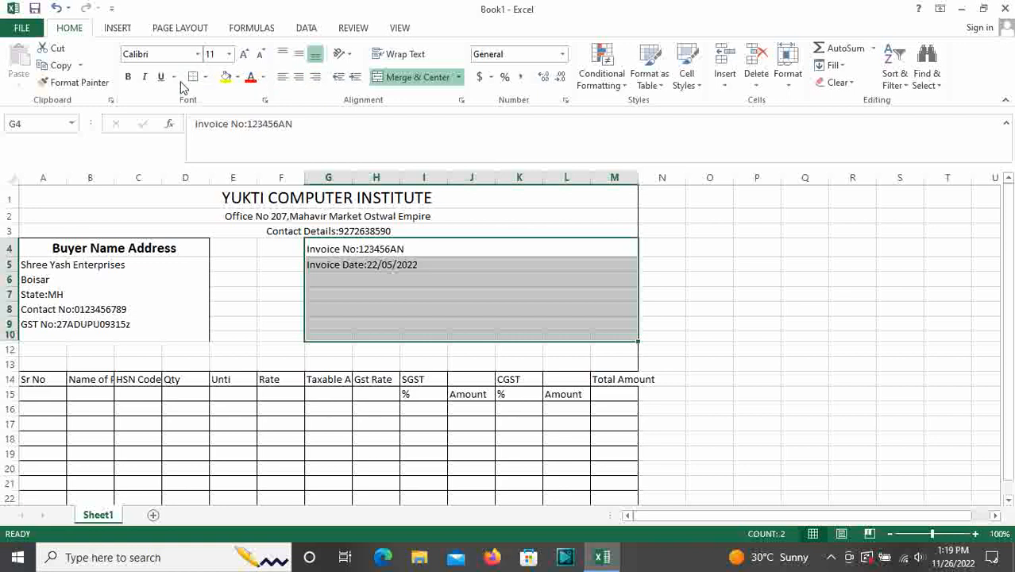
left_click(459, 288)
left_click_drag(342, 249, 424, 333)
left_click_drag(75, 252, 85, 301)
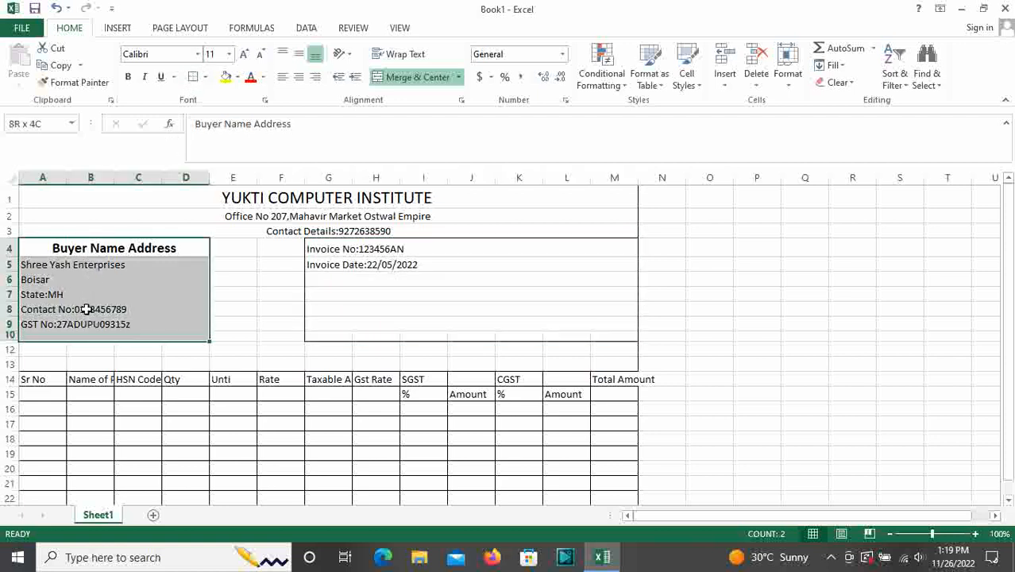
left_click(233, 294)
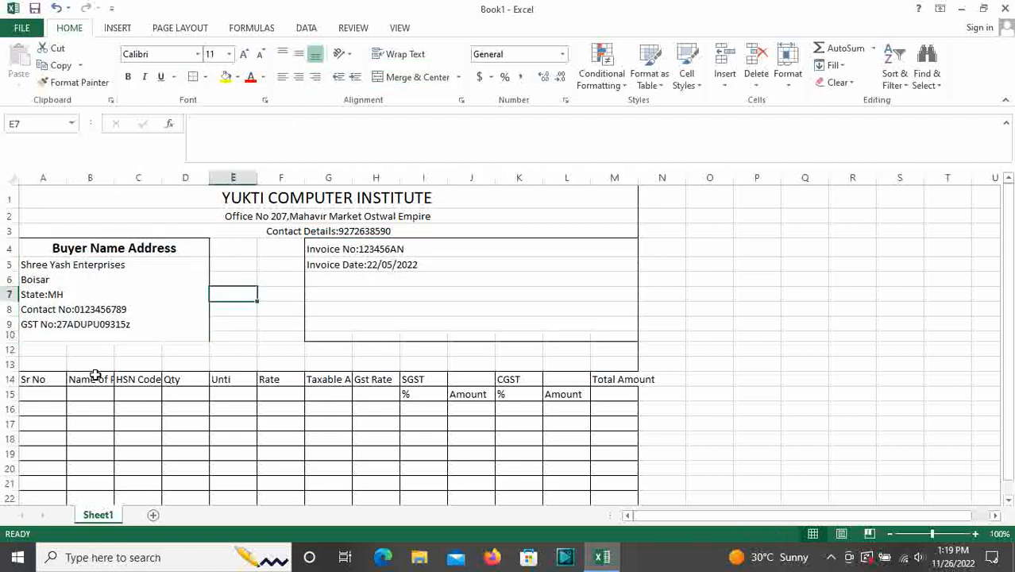
left_click_drag(18, 341, 16, 350)
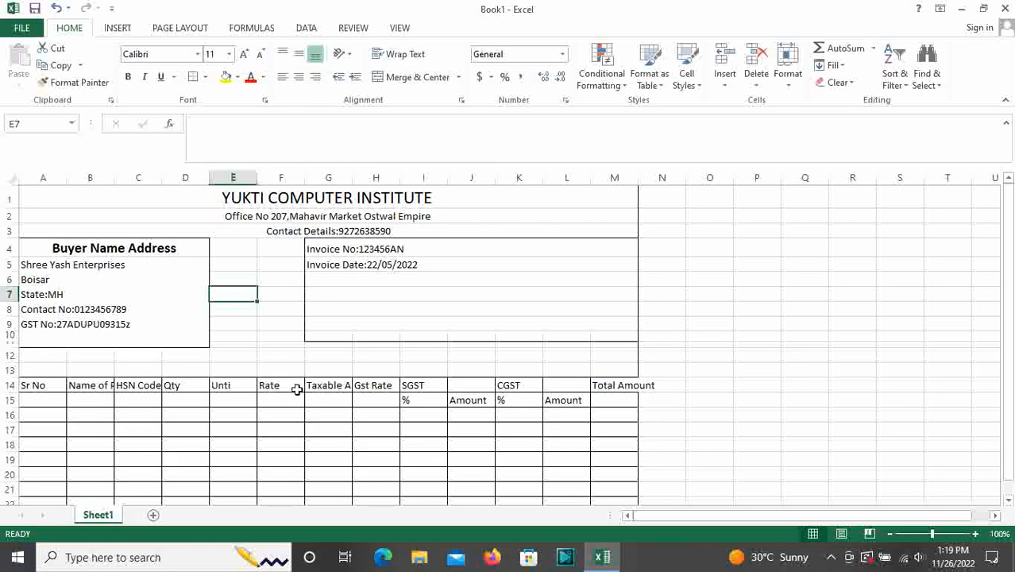
left_click(471, 367)
Widen column M so the Total Amount header fits
scroll(380, 345, "down", 1)
scroll(394, 335, "up", 1)
scroll(394, 333, "down", 4)
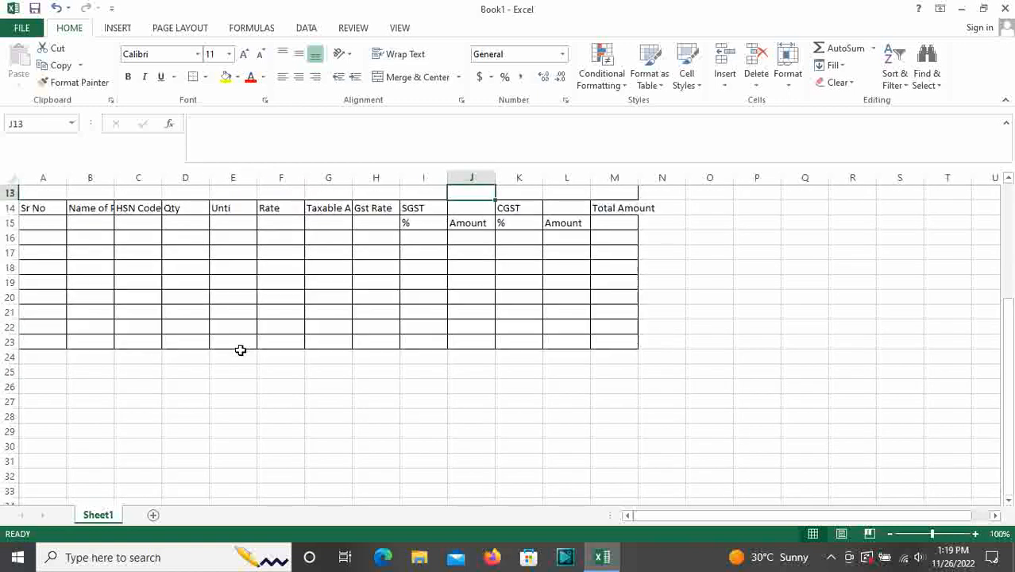
scroll(76, 203, "up", 3)
left_click_drag(37, 334, 592, 249)
scroll(620, 321, "up", 3)
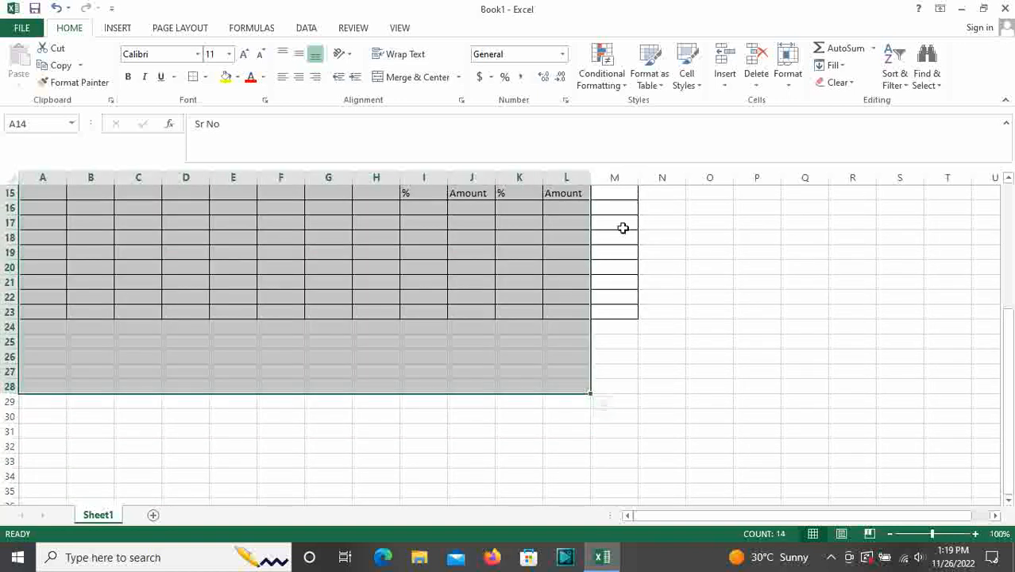
scroll(632, 318, "up", 4)
left_click_drag(615, 297, 23, 332)
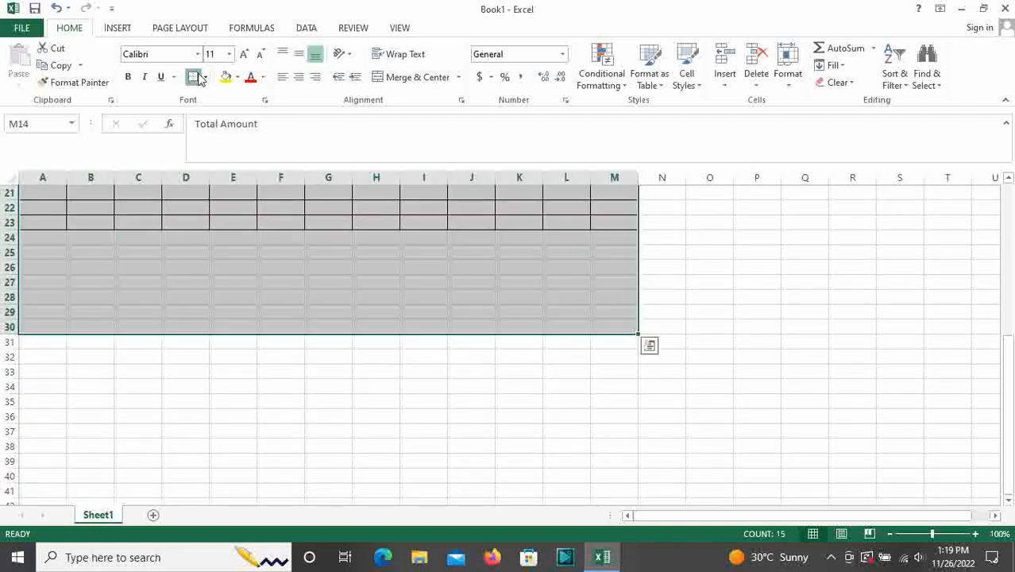
scroll(403, 347, "up", 7)
left_click(469, 363)
scroll(471, 383, "down", 3)
scroll(442, 431, "up", 3)
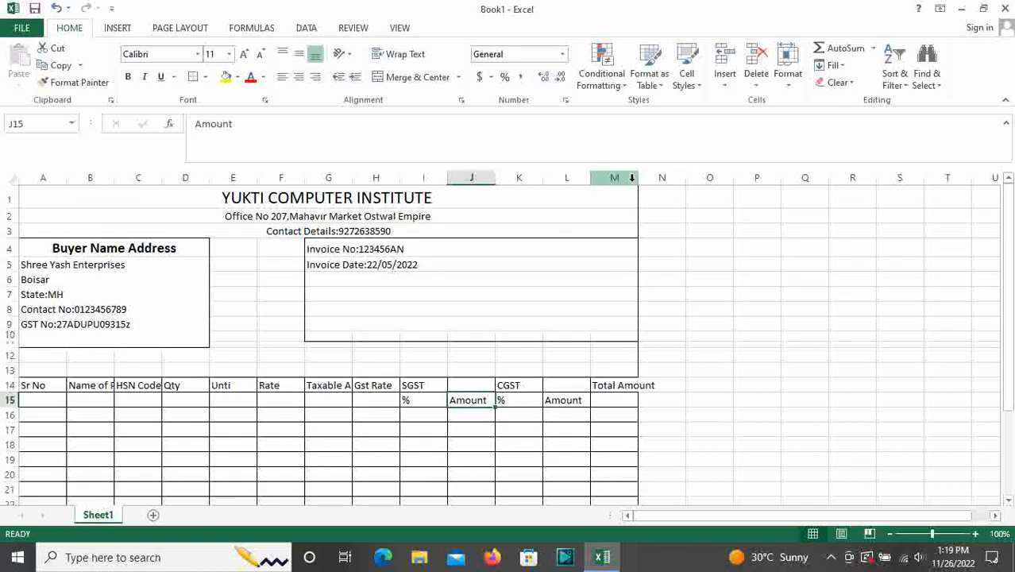
left_click_drag(638, 180, 646, 183)
scroll(359, 206, "down", 1)
Widen column B to fit the Name of Product header
left_click_drag(115, 178, 147, 186)
left_click(147, 191)
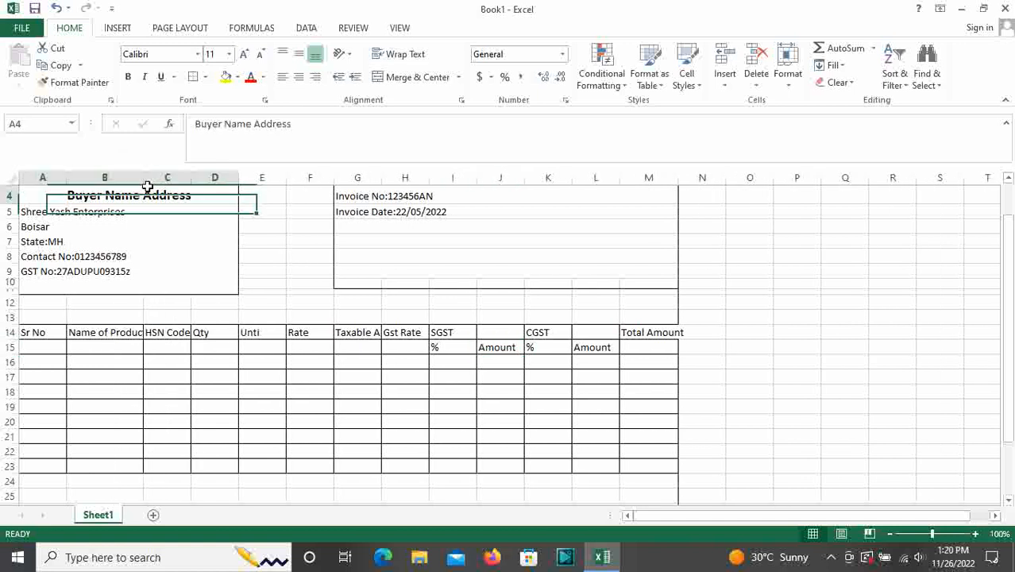
left_click_drag(145, 180, 288, 175)
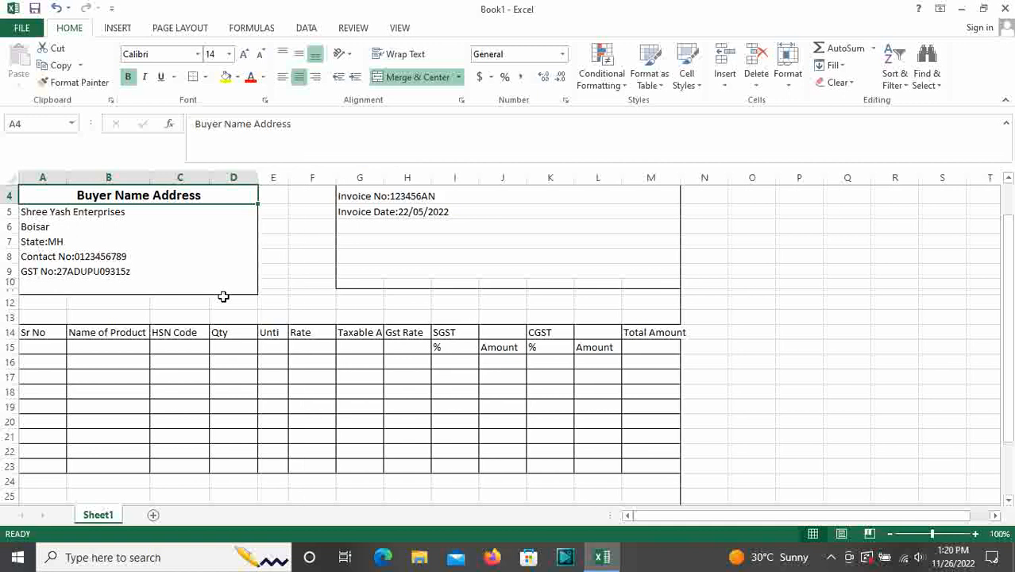
Make the Sr No heading A14:A15 merged, centred, yellow and bold, then copy that format to B14:F15
left_click_drag(45, 332, 50, 344)
left_click(374, 77)
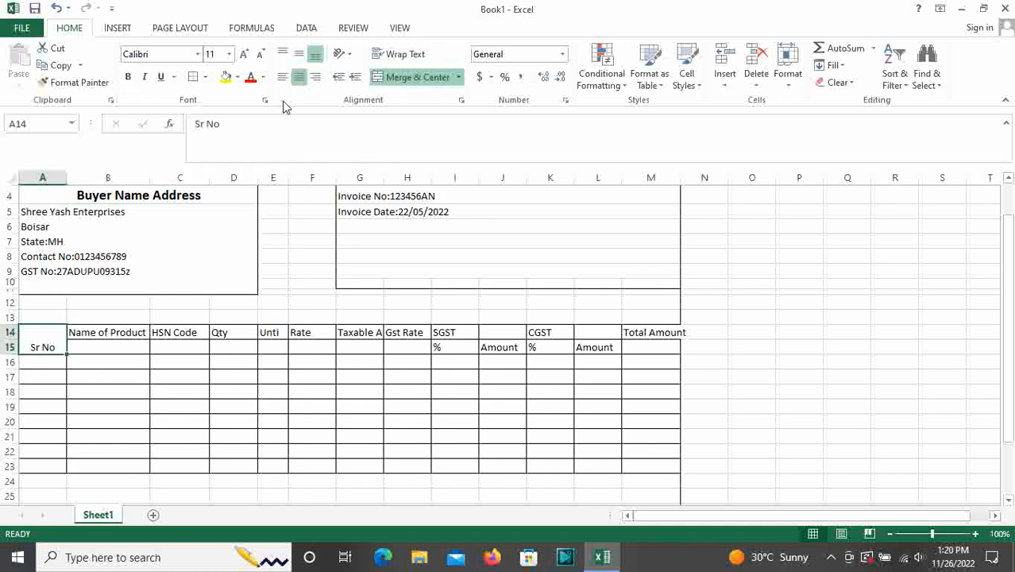
left_click(300, 56)
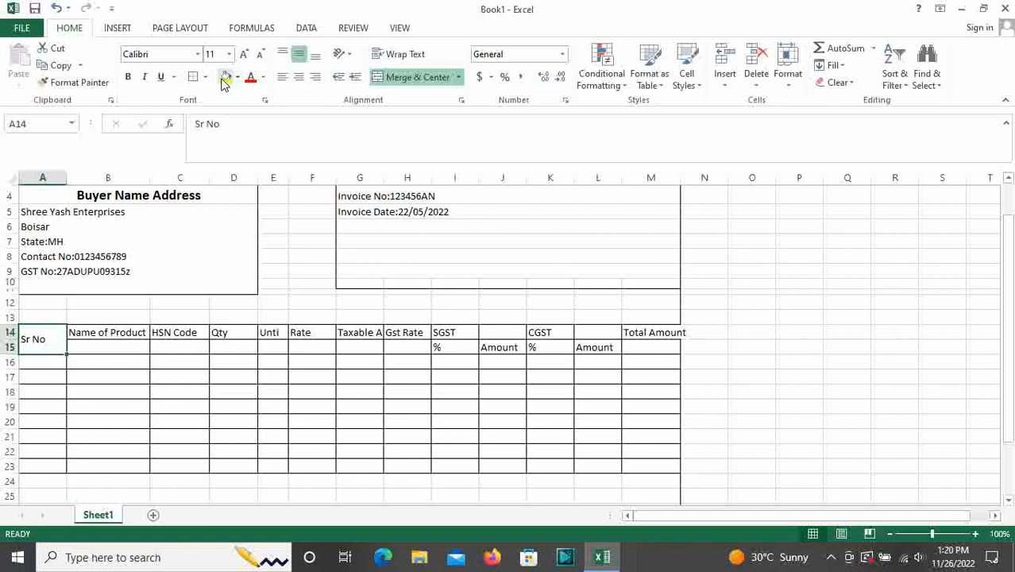
left_click(225, 78)
left_click(299, 77)
left_click(128, 77)
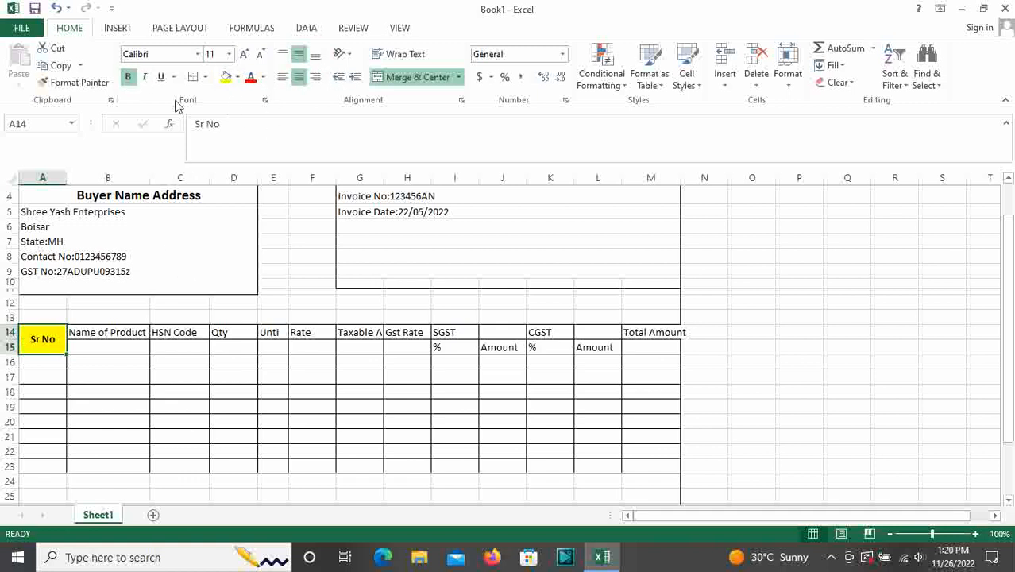
left_click(77, 84)
left_click_drag(114, 336, 389, 349)
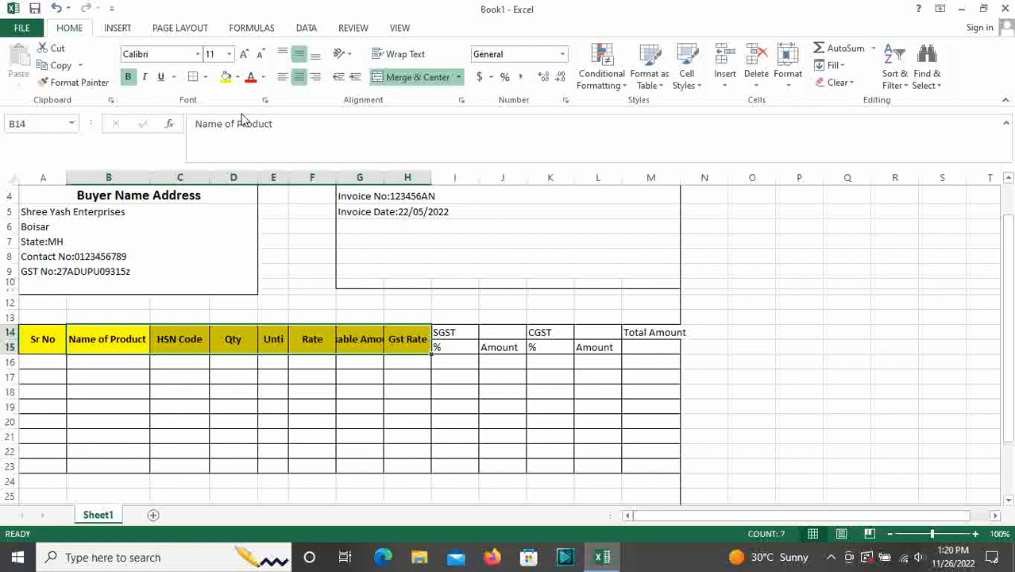
Copy the Gst Rate header formatting onto the Total Amount header
left_click(395, 347)
left_click(76, 82)
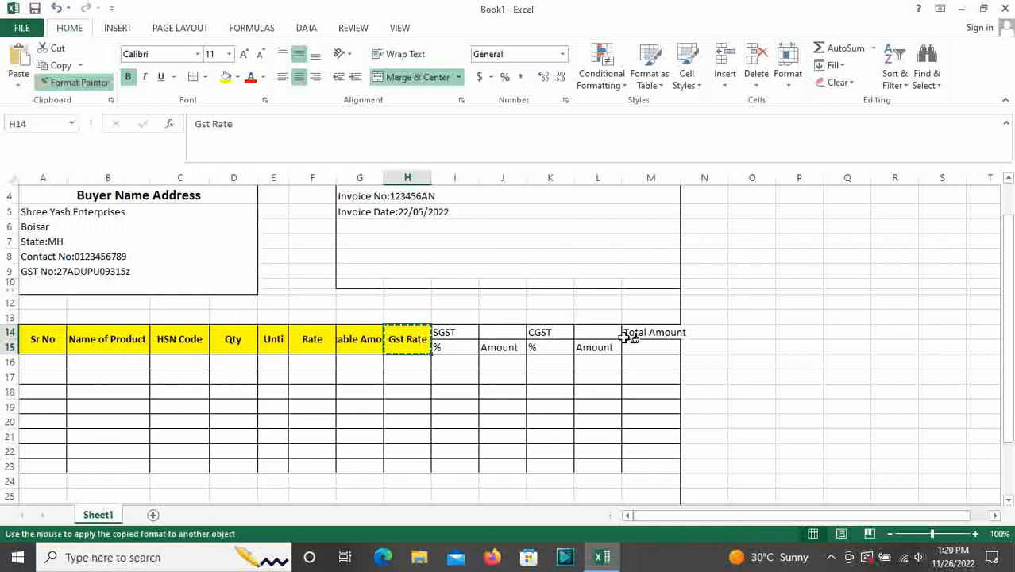
left_click(638, 332)
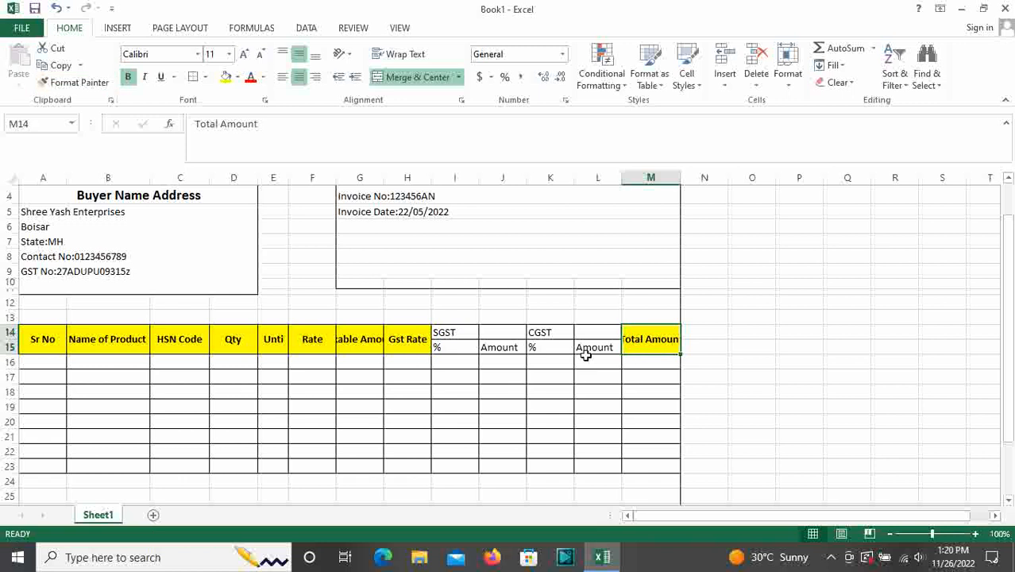
left_click_drag(467, 333, 491, 331)
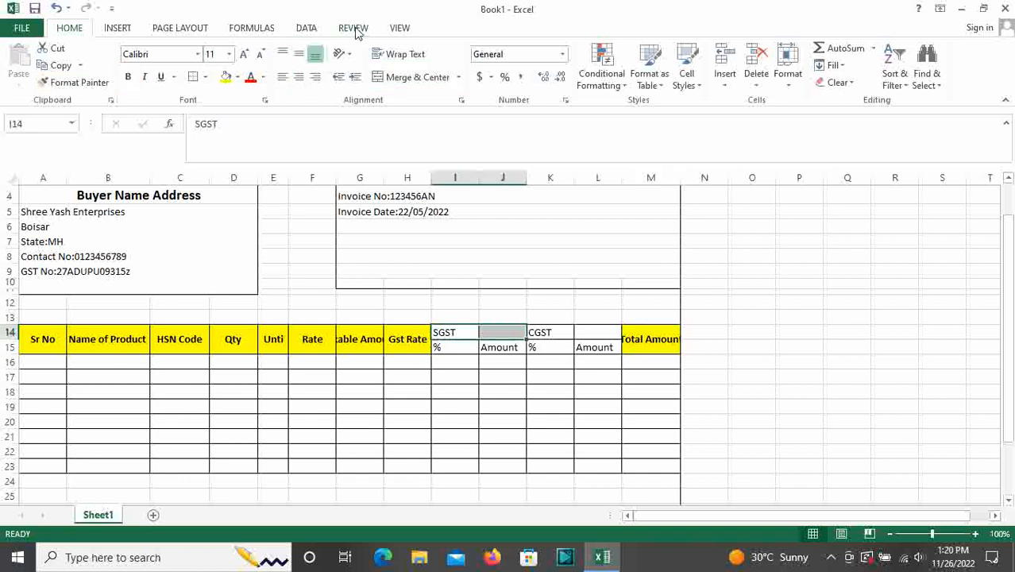
Merge and centre SGST and CGST over two columns each, and fill the tax headers yellow
left_click(399, 78)
left_click_drag(553, 332, 585, 334)
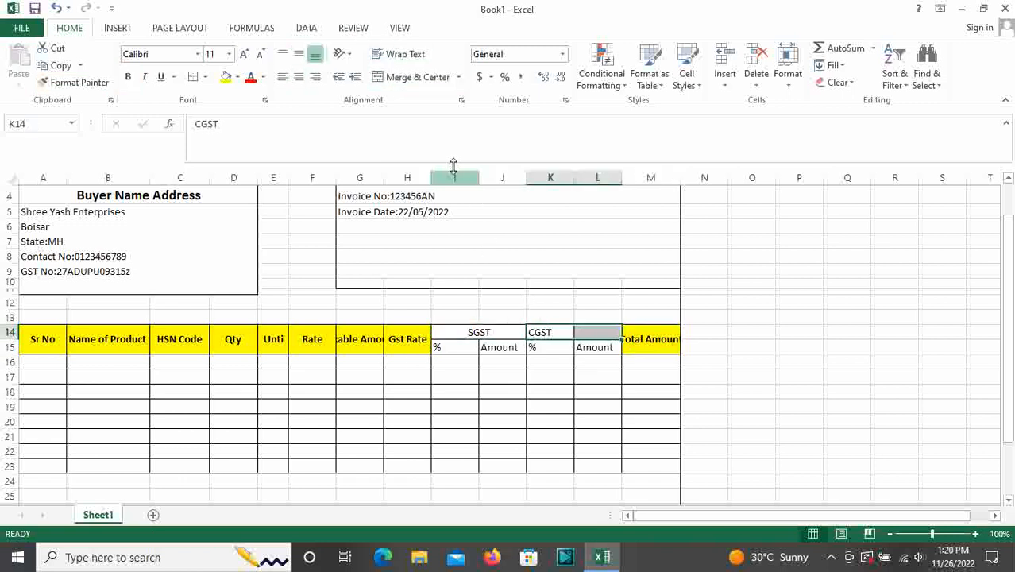
left_click(417, 77)
scroll(548, 282, "down", 2)
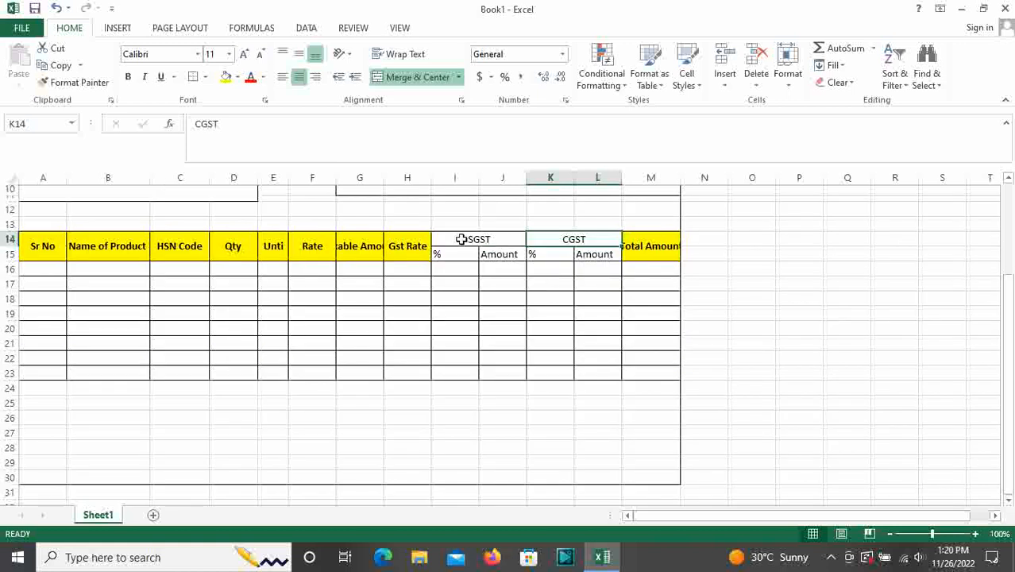
left_click_drag(461, 239, 567, 254)
left_click(225, 77)
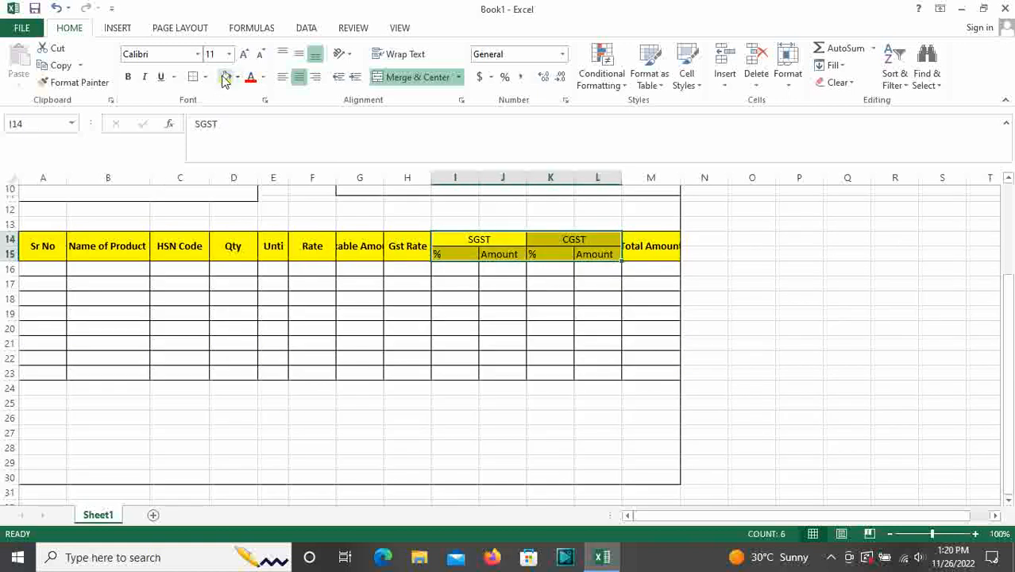
left_click(411, 314)
Wrap and centre all text in the two-row table header A14:M15
left_click_drag(54, 240, 658, 253)
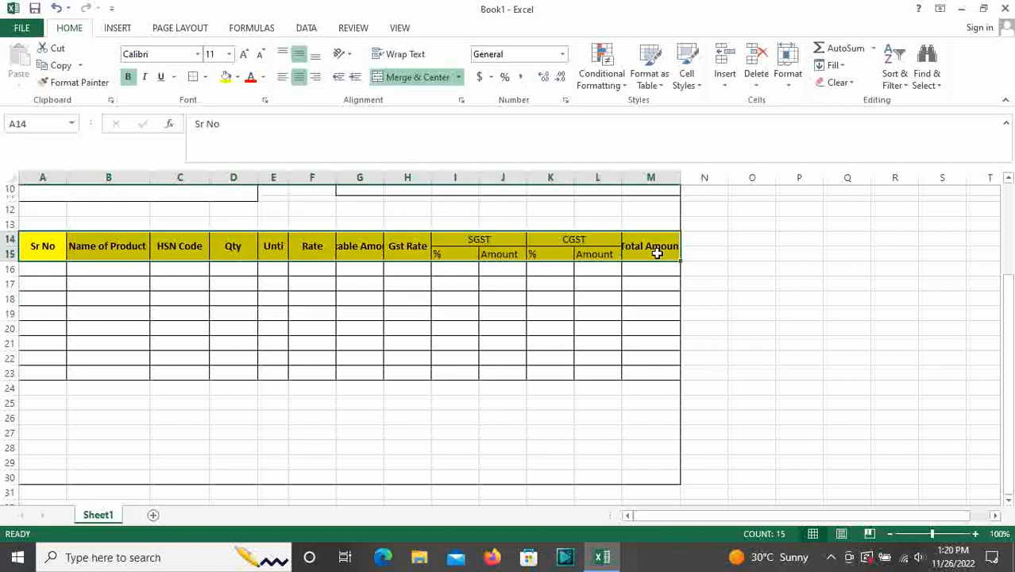
left_click(395, 59)
left_click(411, 296)
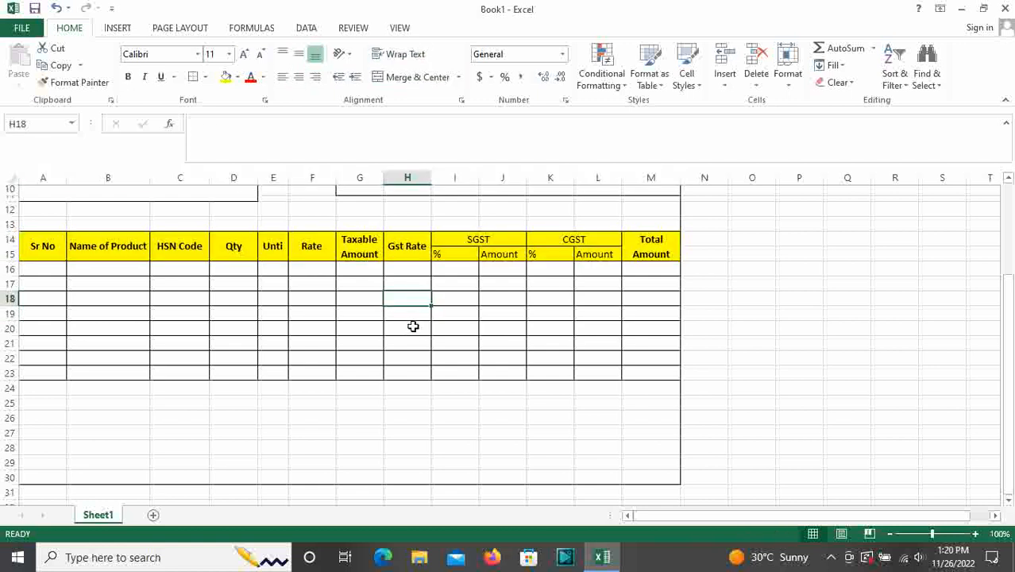
left_click_drag(46, 247, 643, 251)
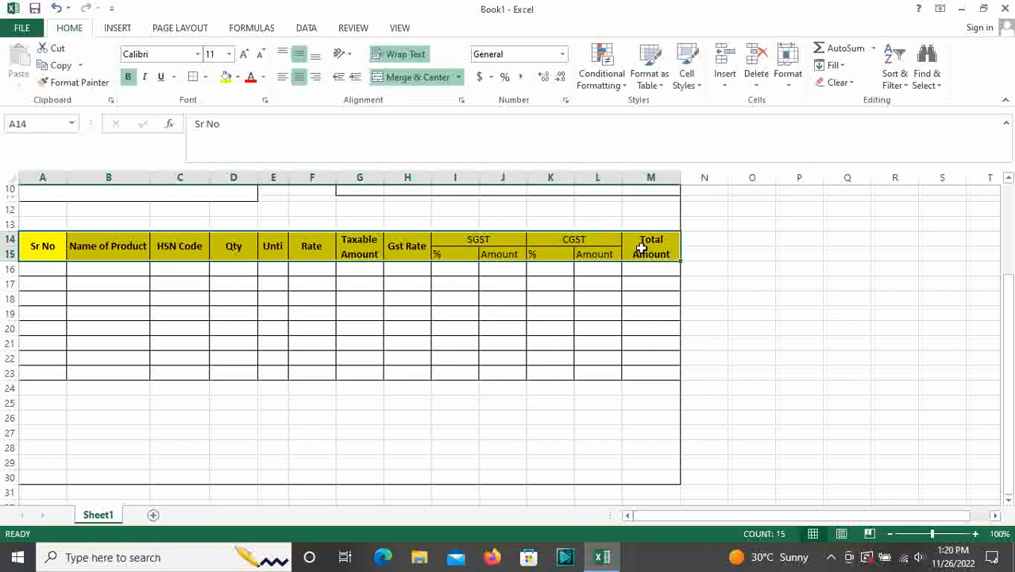
left_click(299, 77)
left_click(299, 77)
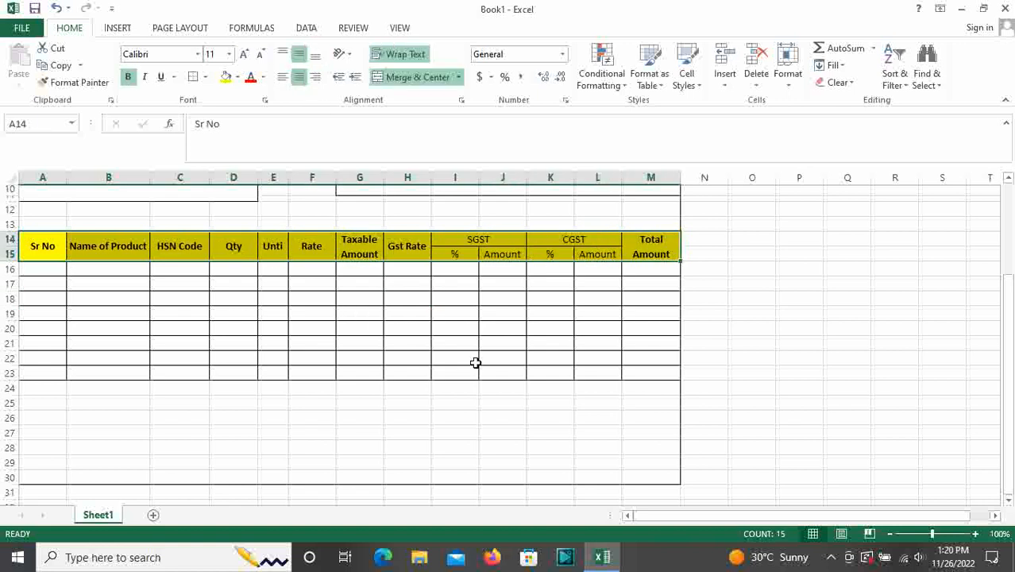
Narrow column A so Sr No wraps and widen column B for product names
left_click_drag(71, 172, 46, 176)
left_click(176, 286)
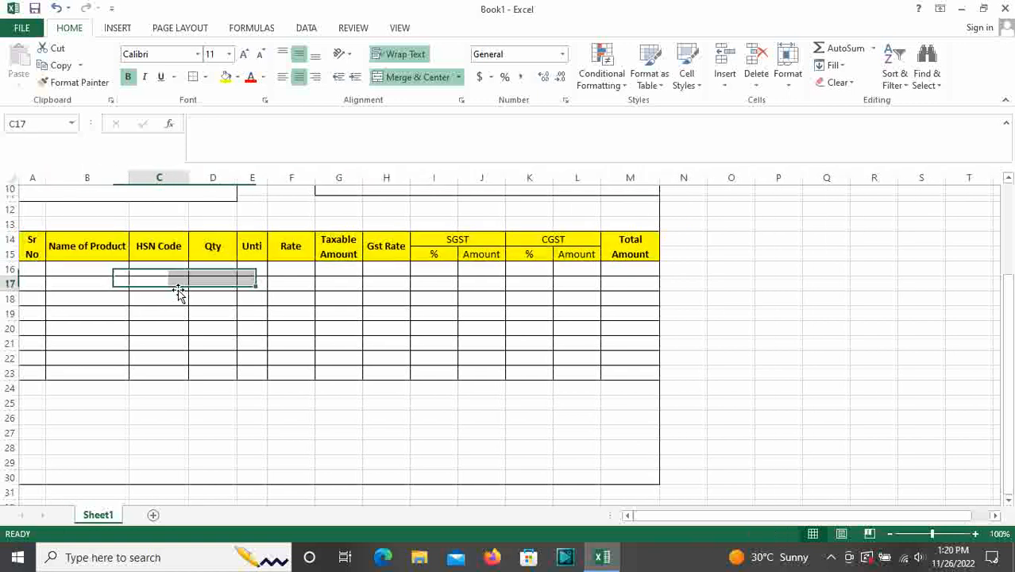
left_click_drag(132, 177, 154, 178)
left_click(354, 346)
scroll(317, 390, "down", 2)
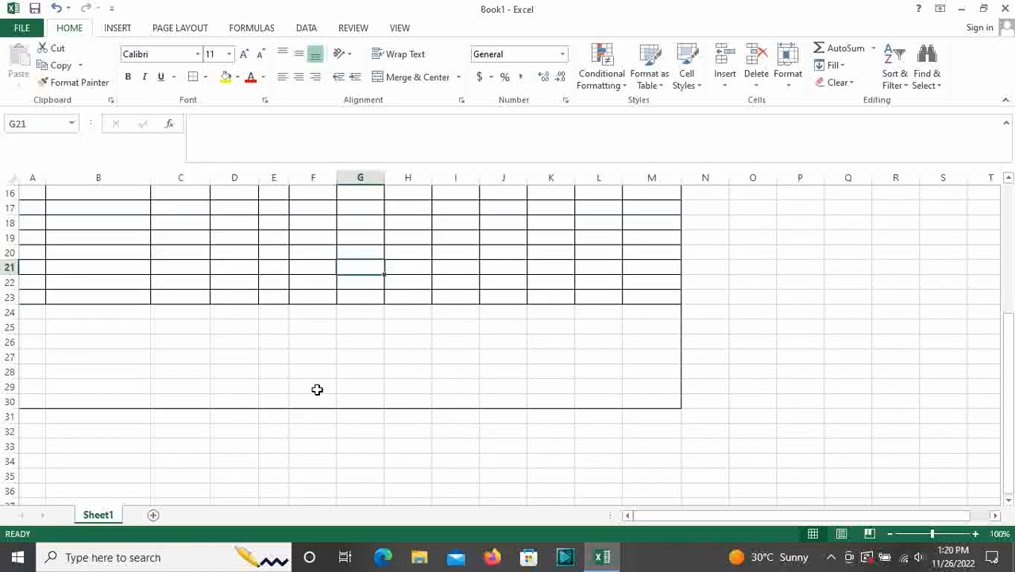
scroll(560, 370, "up", 5)
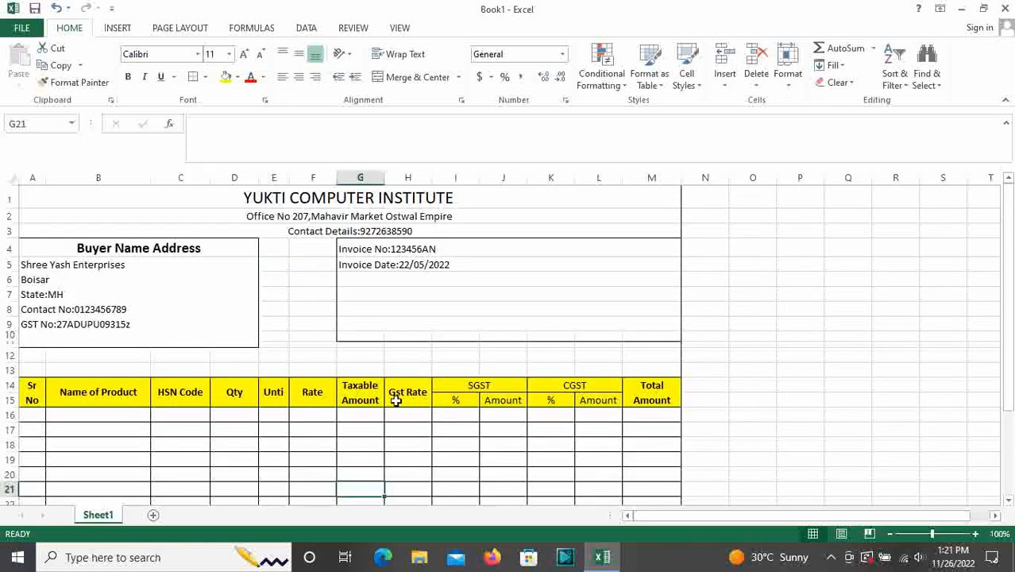
In print preview, pull the left page margin in to 0.26 inches
key("ctrl+p")
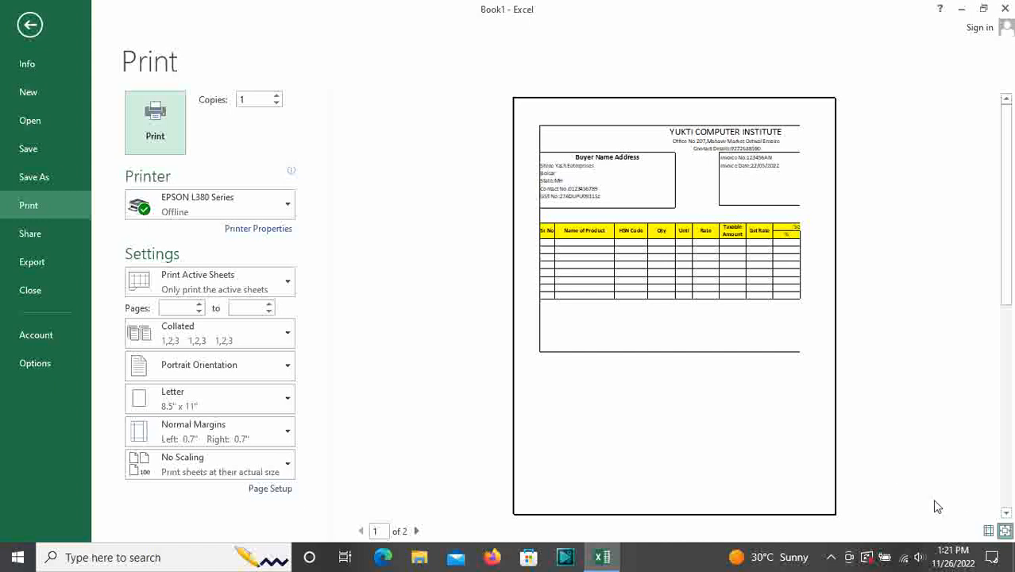
left_click(990, 532)
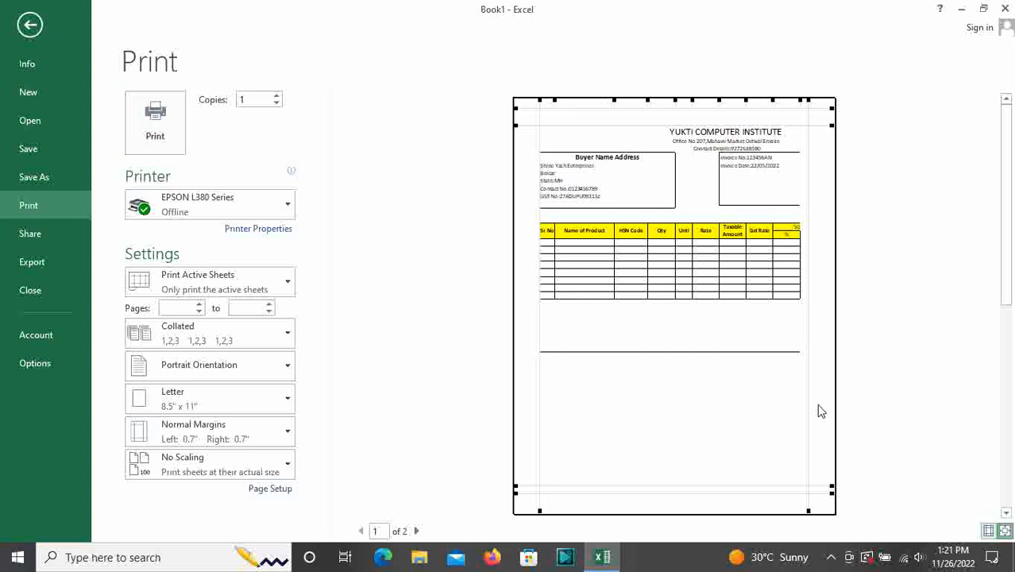
left_click_drag(539, 267, 522, 265)
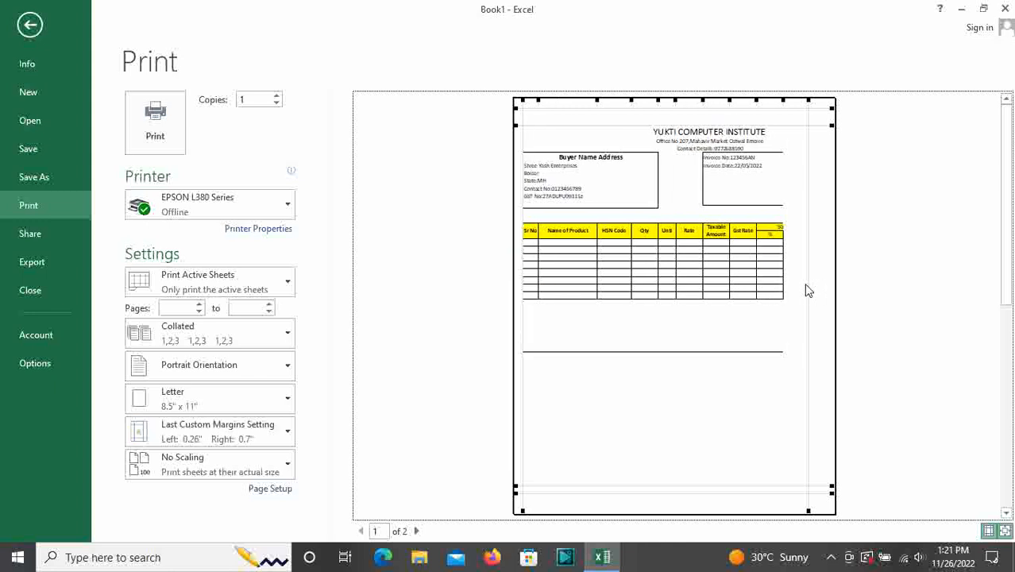
left_click_drag(810, 285, 832, 286)
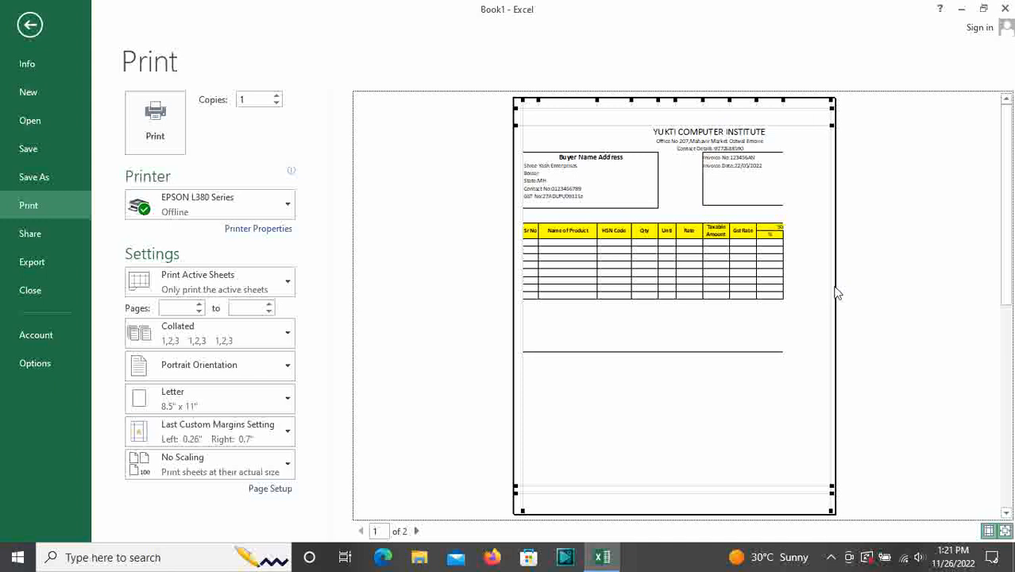
key("Escape")
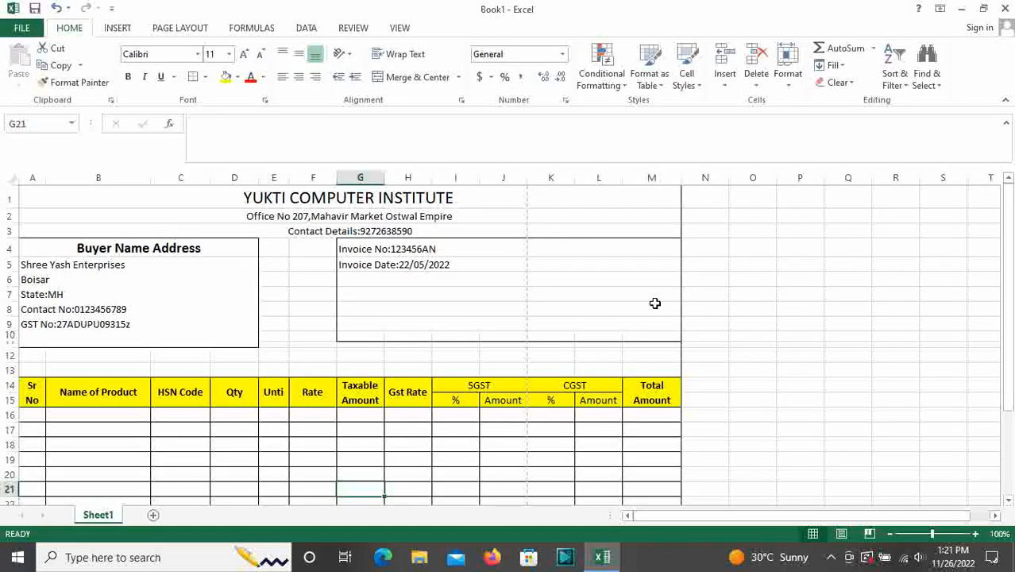
scroll(655, 303, "up", 3)
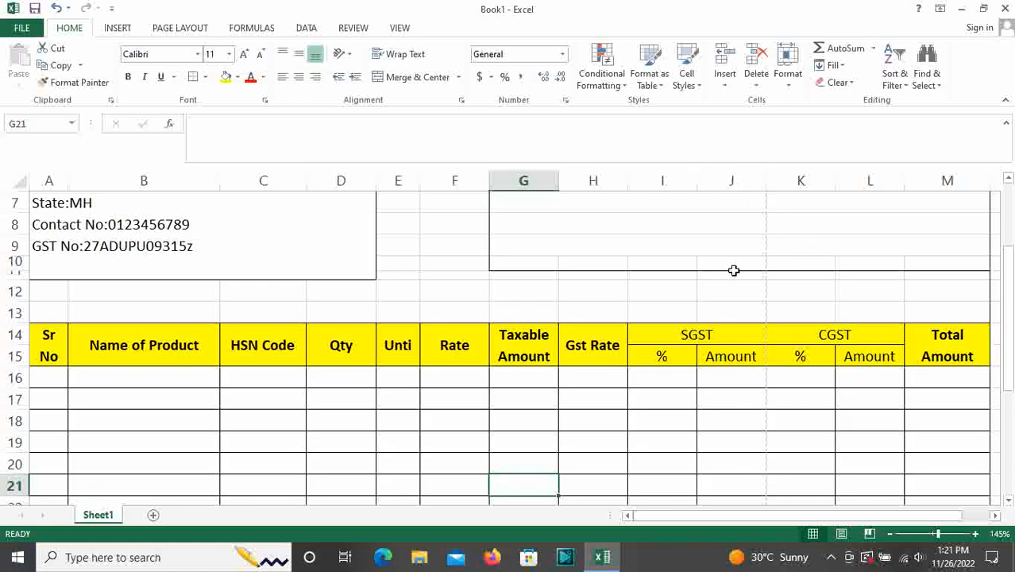
scroll(852, 408, "down", 4)
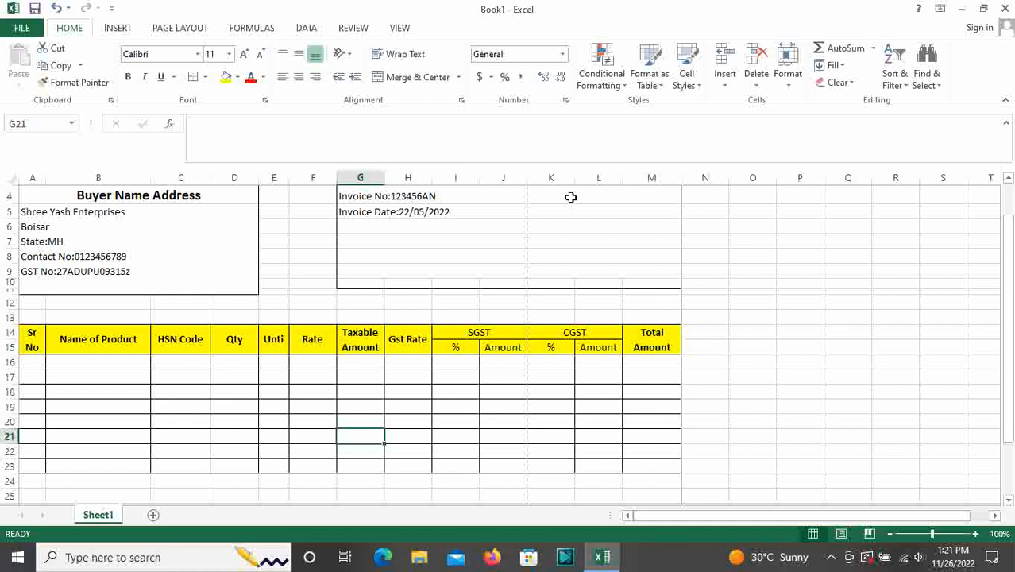
left_click_drag(548, 197, 604, 213)
left_click_drag(560, 295, 659, 477)
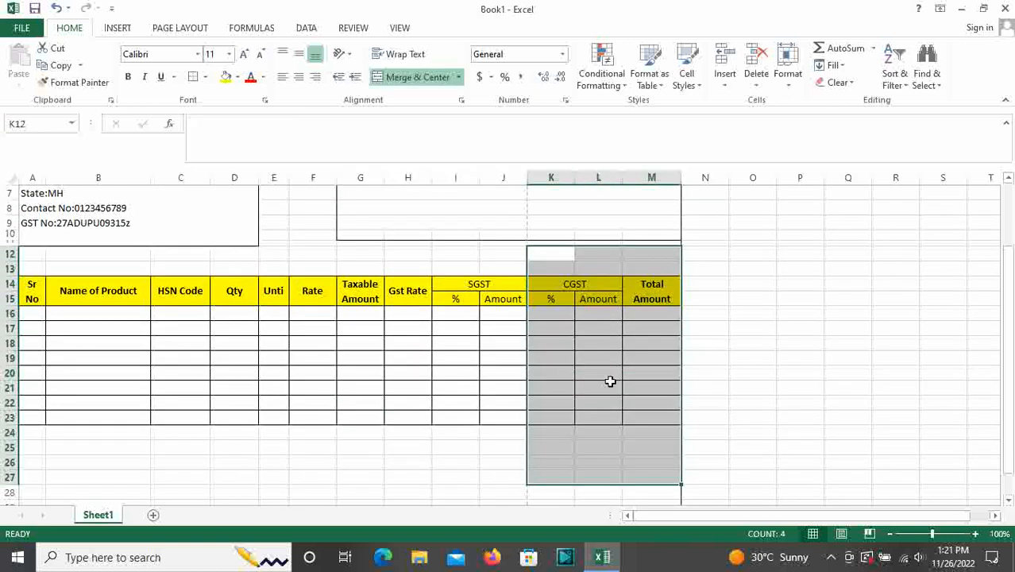
scroll(621, 370, "down", 2)
scroll(612, 385, "up", 3)
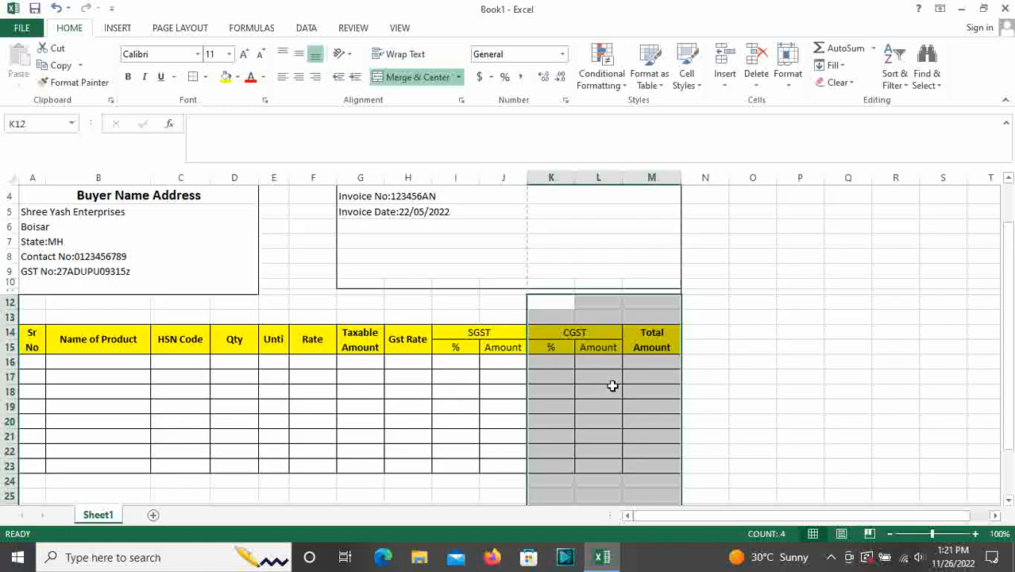
scroll(612, 386, "up", 1)
left_click(316, 311)
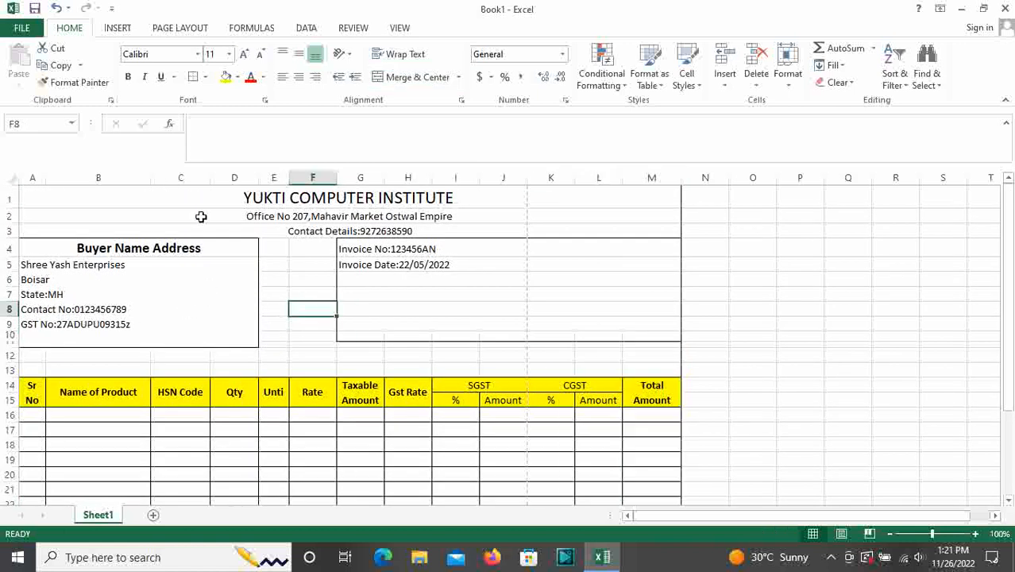
scroll(301, 309, "down", 1)
left_click_drag(31, 339, 657, 340)
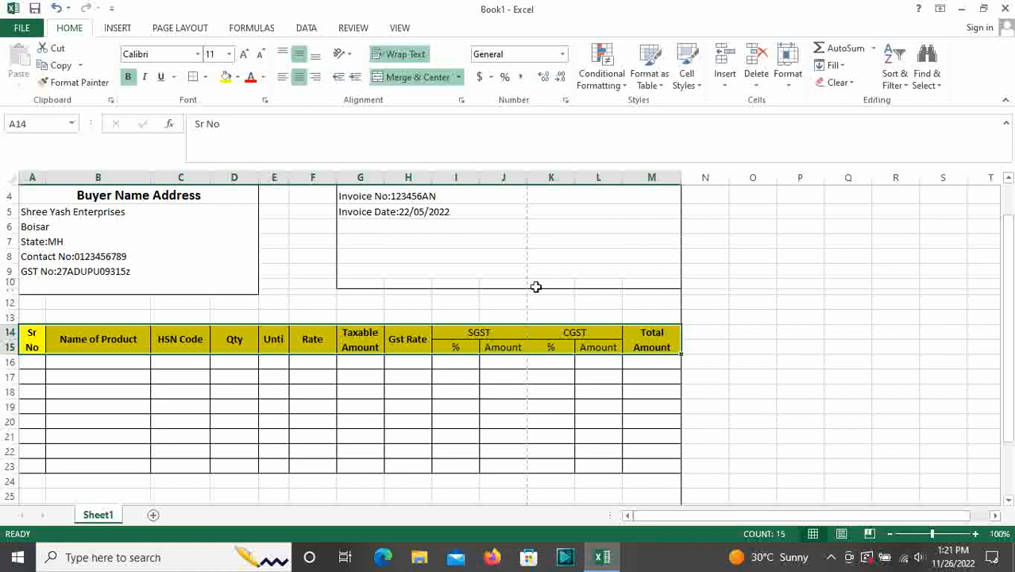
left_click(176, 257)
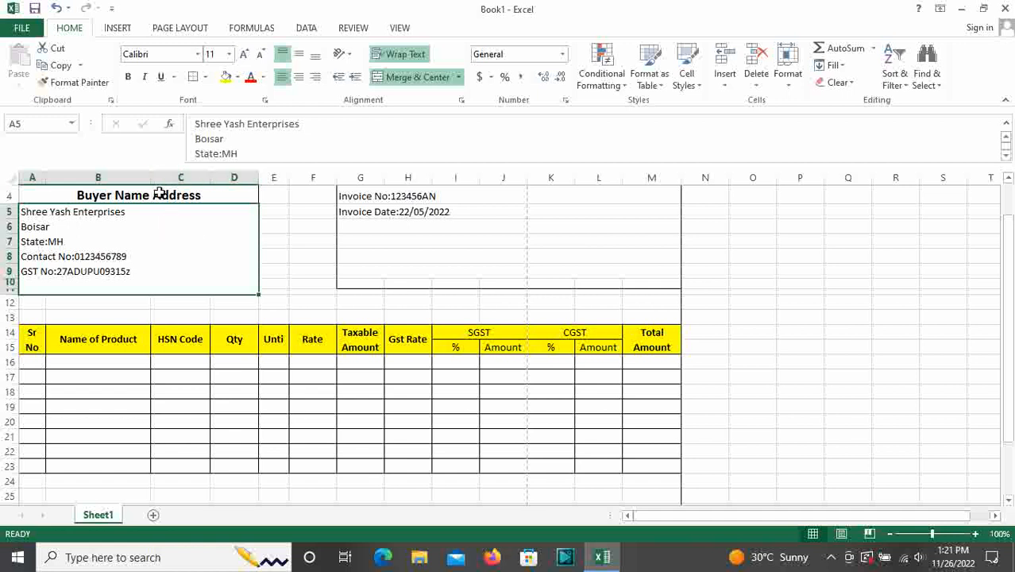
Narrow columns B, F, Gst Rate, and the SGST/CGST percentage and amount columns J, K, L
left_click_drag(148, 176, 220, 177)
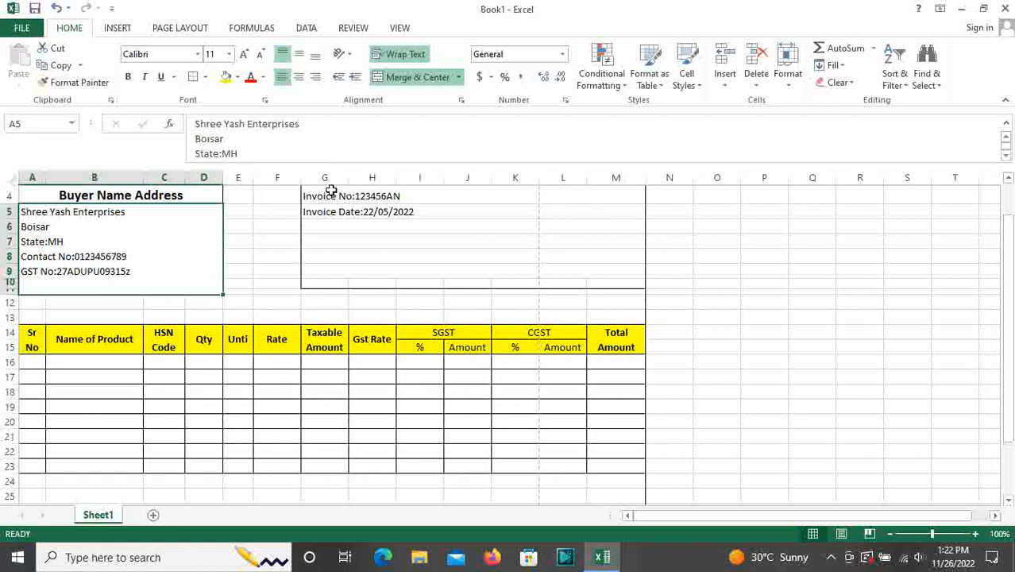
left_click_drag(301, 176, 292, 176)
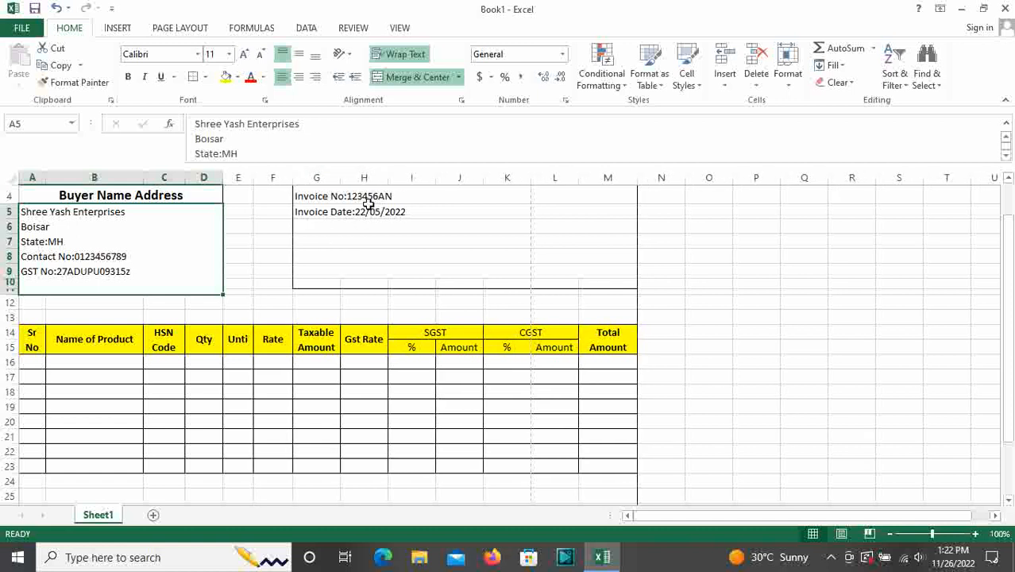
left_click_drag(388, 178, 368, 188)
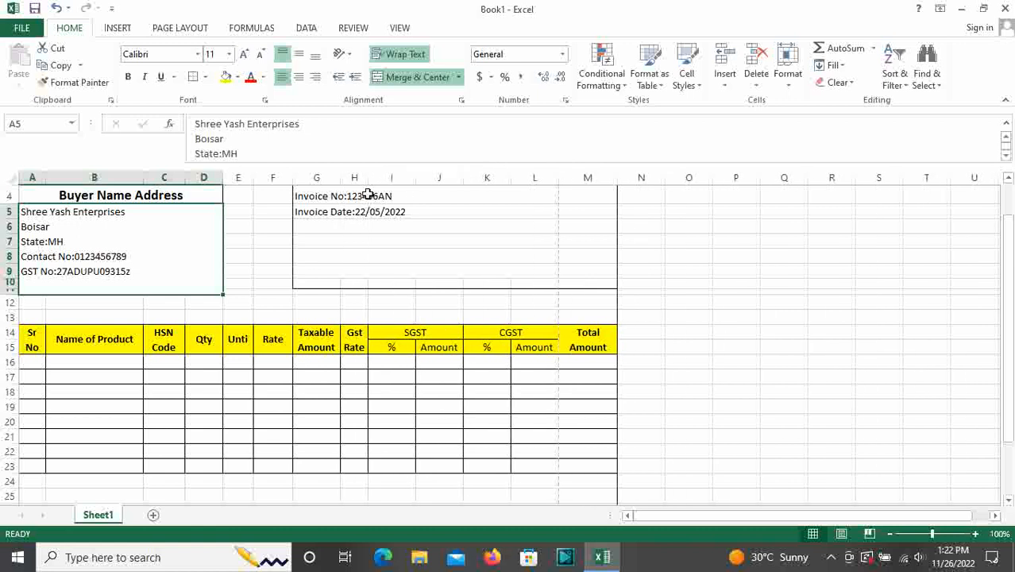
left_click_drag(419, 182, 400, 184)
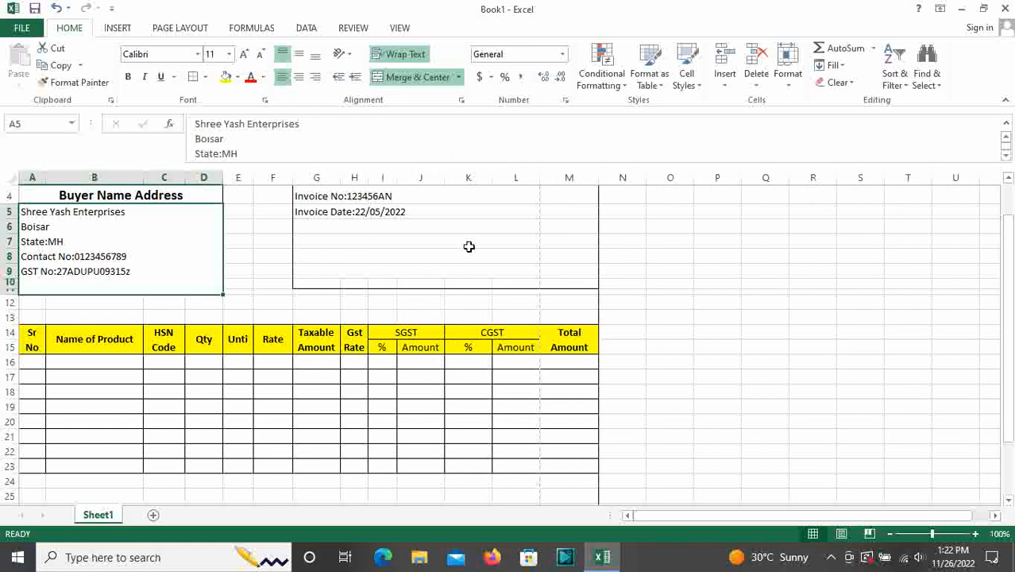
left_click_drag(494, 181, 470, 185)
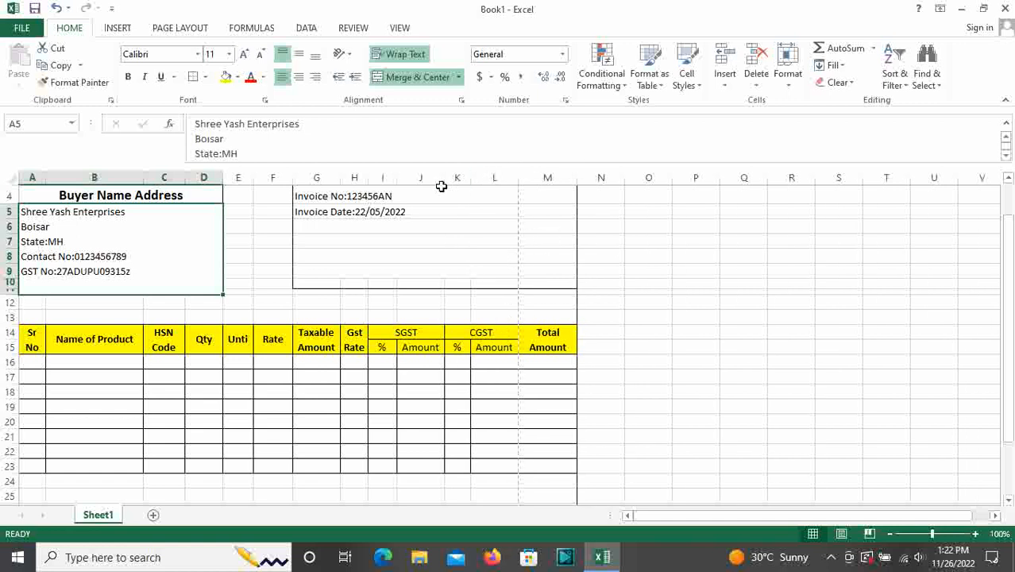
left_click_drag(443, 182, 436, 183)
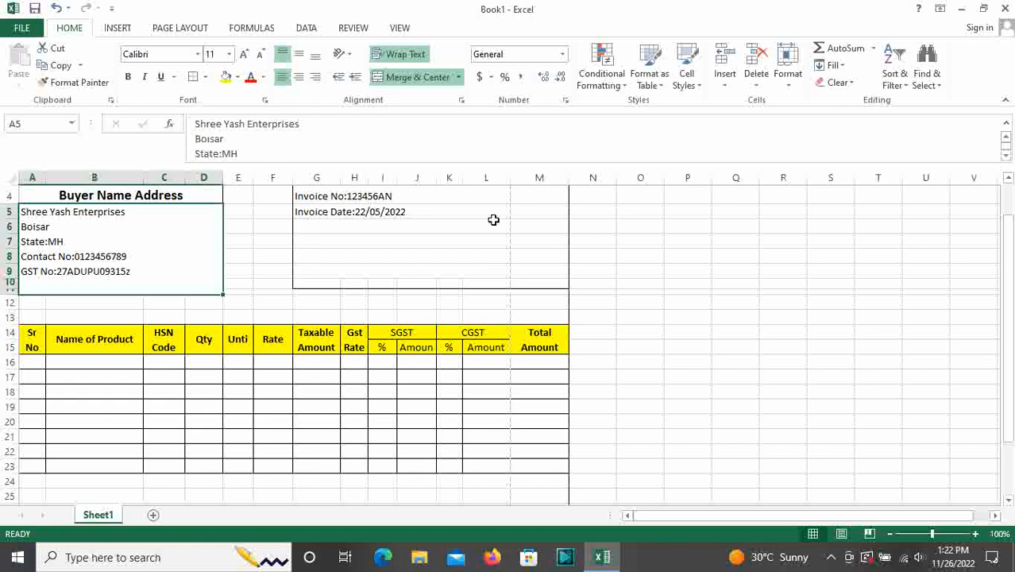
left_click_drag(510, 183, 502, 184)
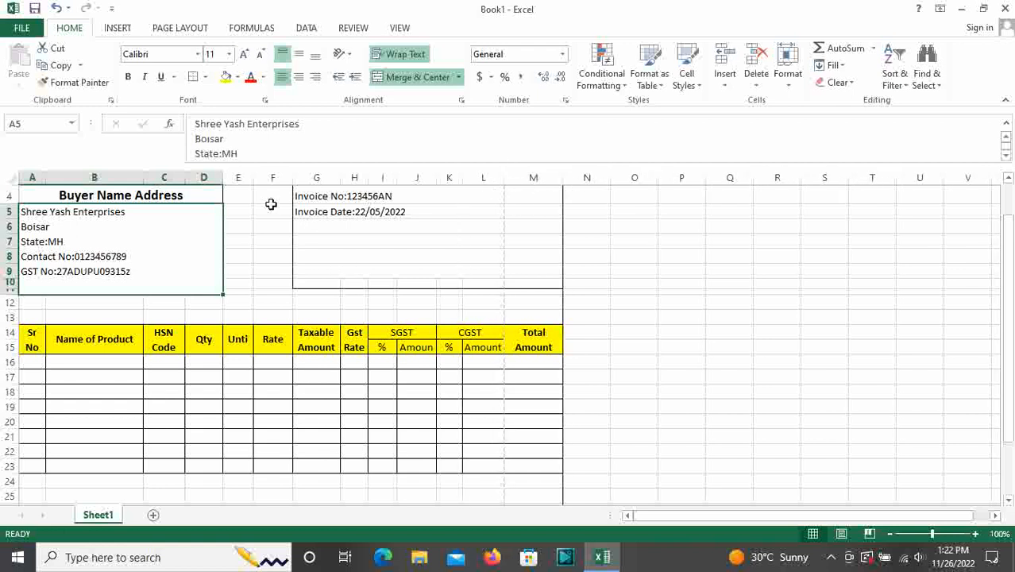
left_click_drag(143, 179, 130, 179)
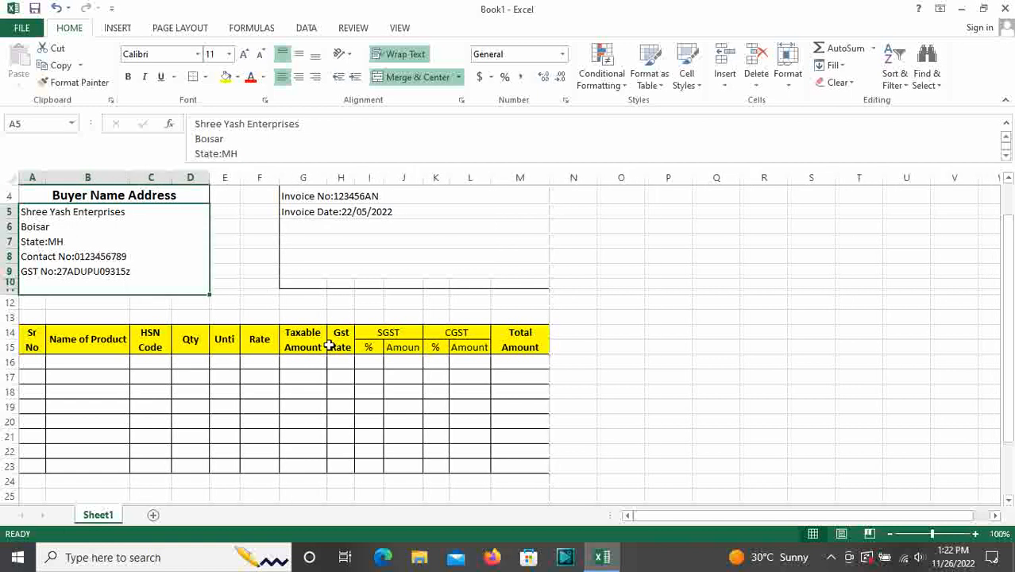
scroll(329, 345, "up", 1)
Zoom the print preview to actual size and narrow the Taxable Amount column there
scroll(329, 346, "down", 7)
scroll(329, 346, "up", 4)
scroll(329, 345, "down", 8)
scroll(329, 346, "up", 6)
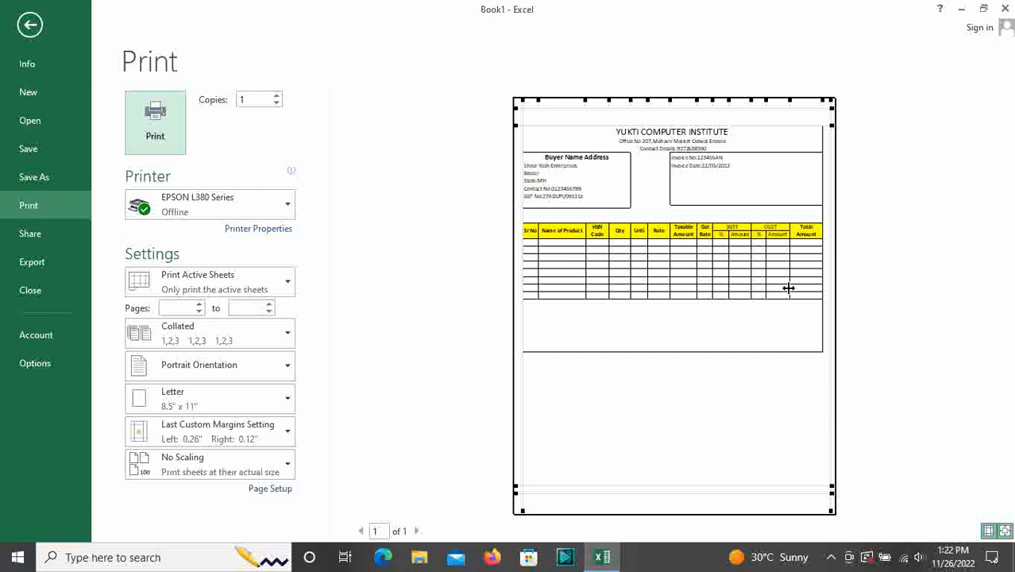
left_click(787, 294)
left_click_drag(712, 378, 697, 332)
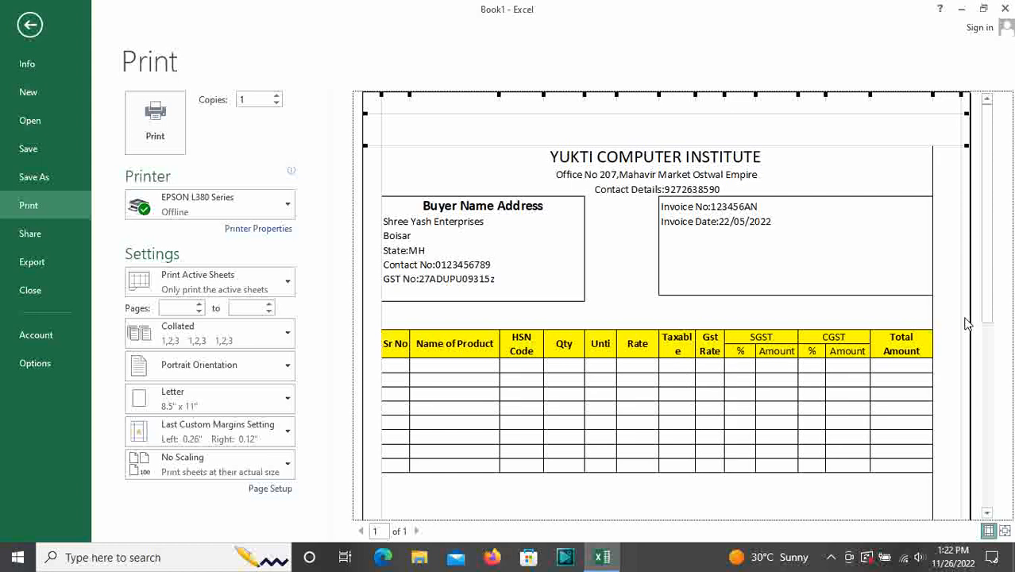
left_click_drag(985, 299, 985, 324)
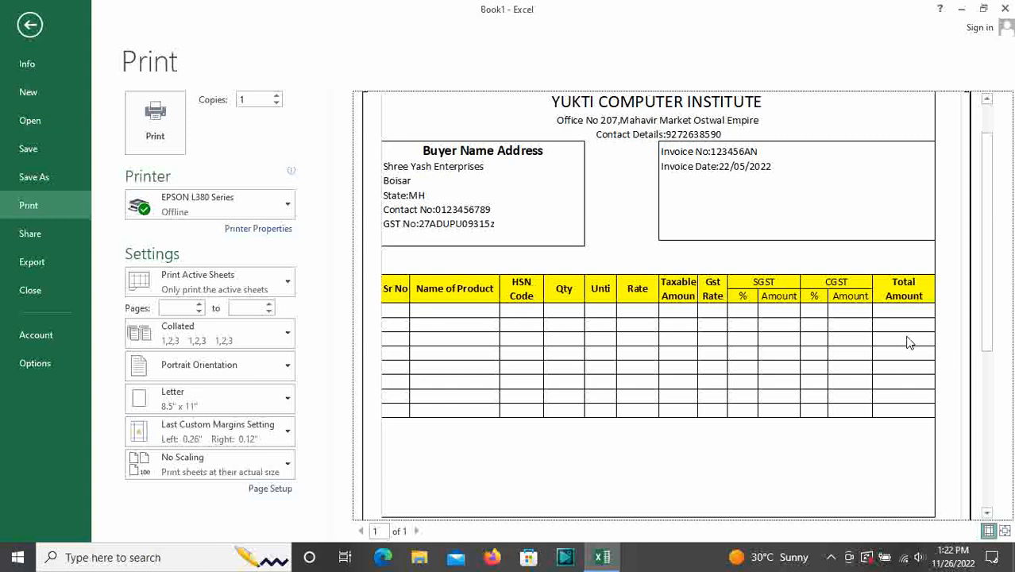
key("Escape")
Look over the blank area below the item table, selecting A31:M47
scroll(395, 386, "down", 5)
scroll(395, 386, "up", 2)
scroll(261, 381, "down", 2)
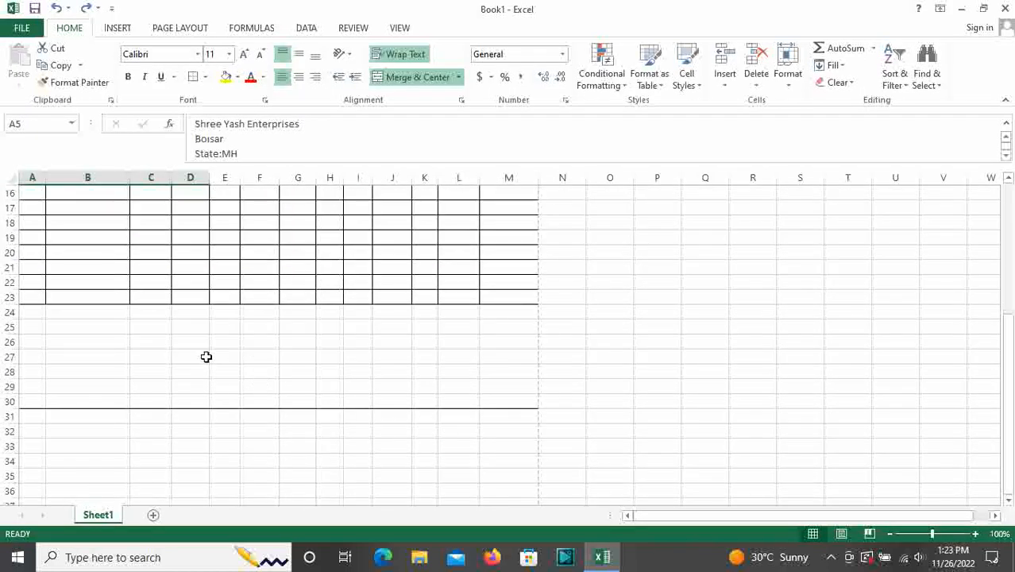
left_click(10, 386)
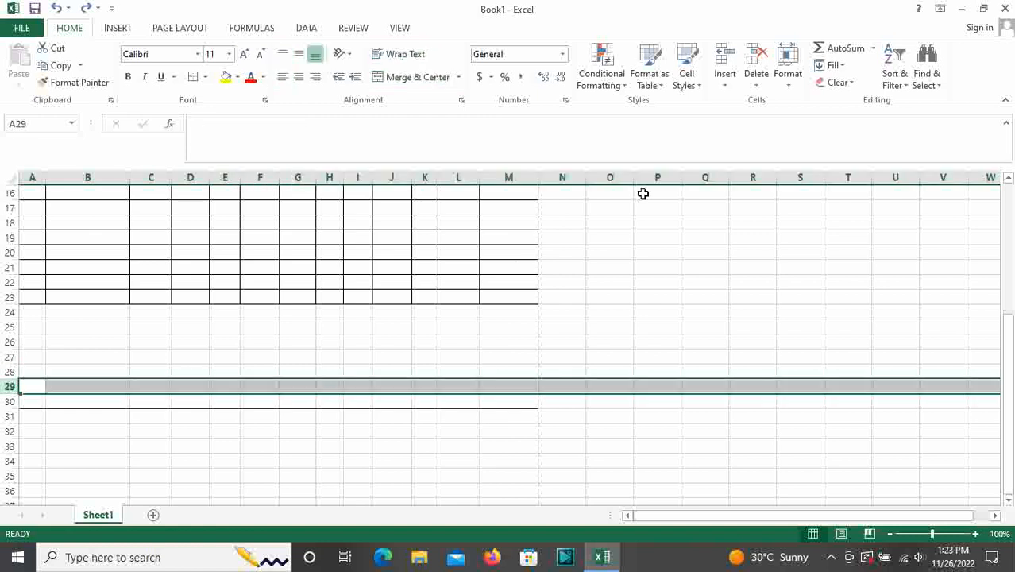
scroll(394, 473, "down", 4)
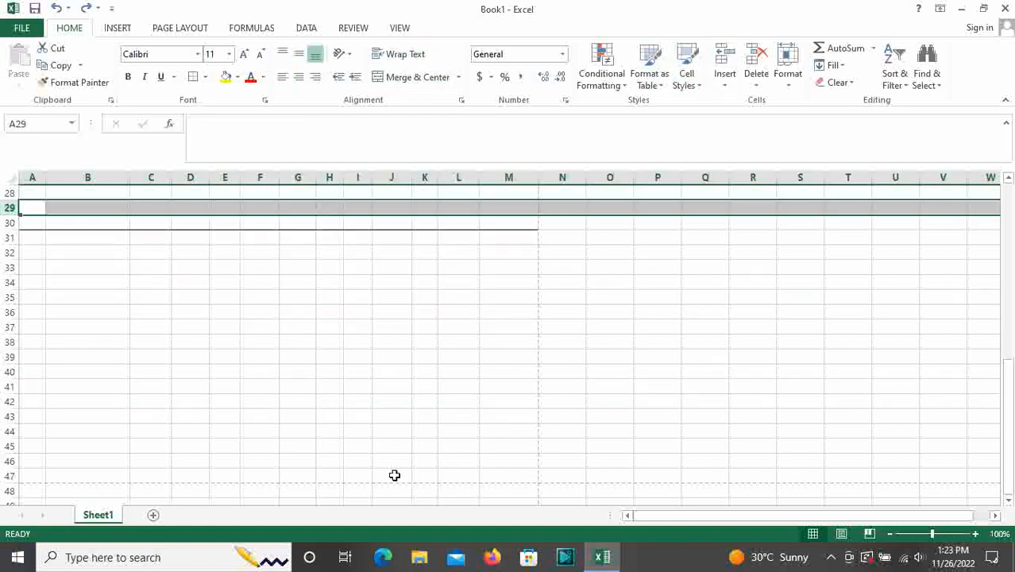
left_click(281, 390)
left_click_drag(31, 238, 503, 473)
scroll(503, 473, "up", 3)
scroll(502, 469, "down", 2)
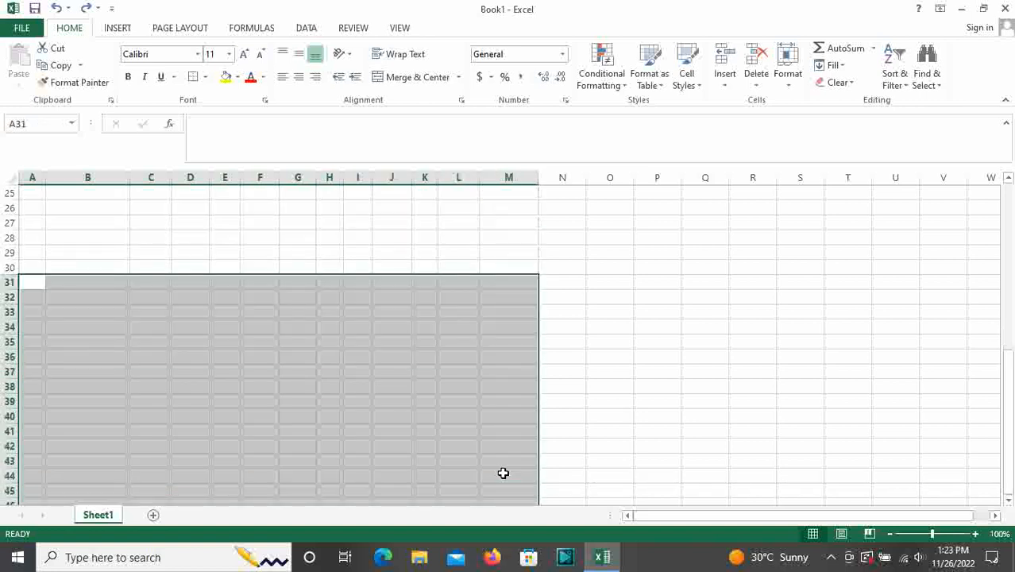
scroll(502, 464, "up", 6)
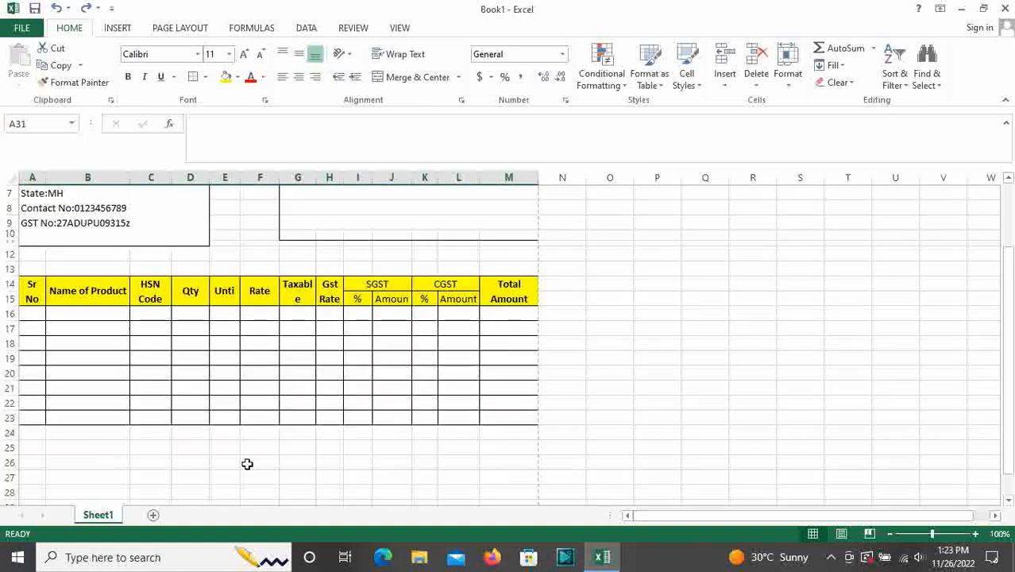
Insert six blank bordered rows at row 23, extending the item table to row 34
left_click(10, 418)
left_click(737, 56)
left_click(738, 55)
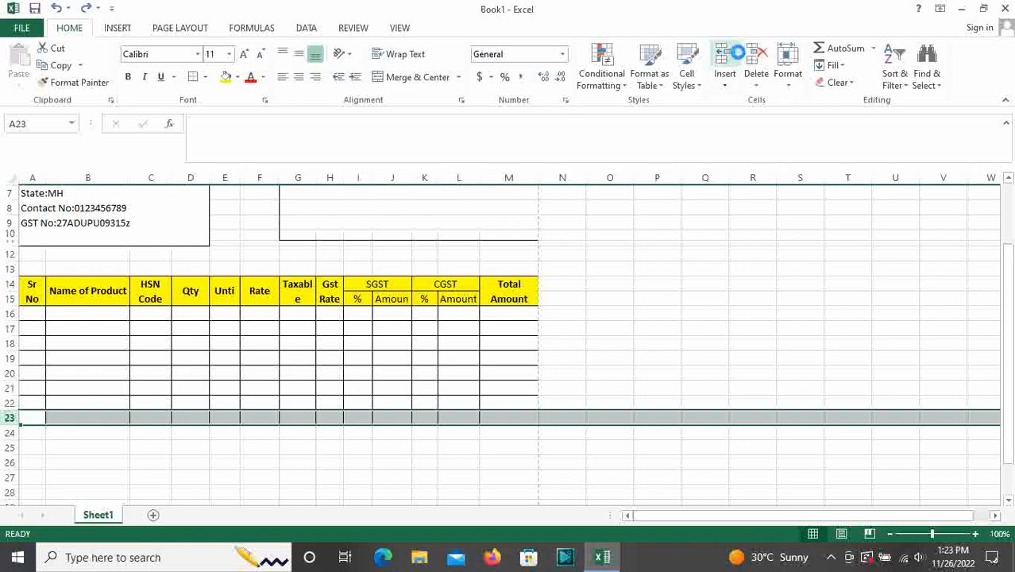
left_click(738, 56)
left_click(738, 56)
left_click(739, 55)
left_click(739, 56)
left_click(738, 56)
left_click(739, 55)
left_click(739, 56)
scroll(609, 407, "down", 4)
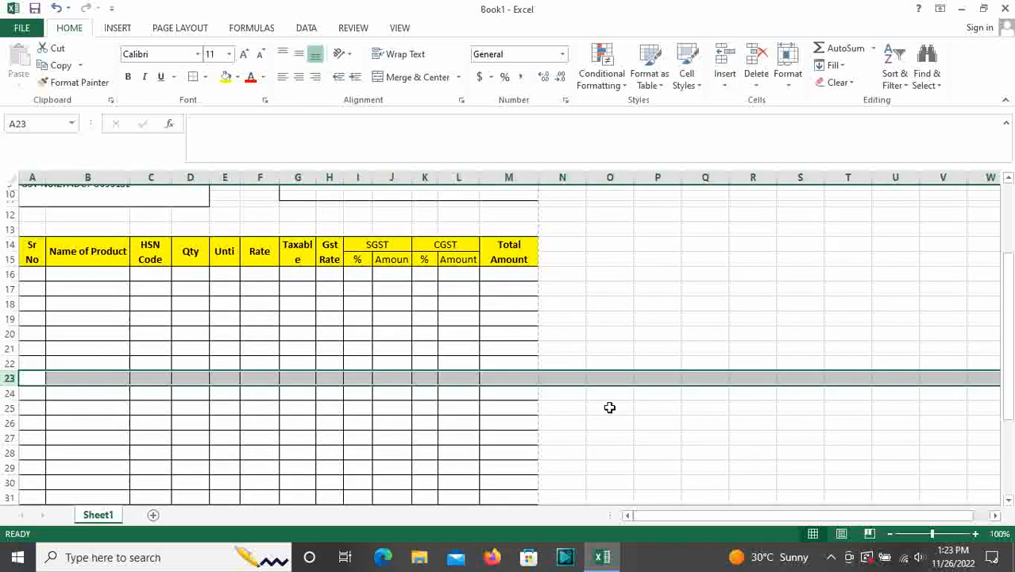
scroll(617, 432, "down", 3)
scroll(470, 373, "up", 4)
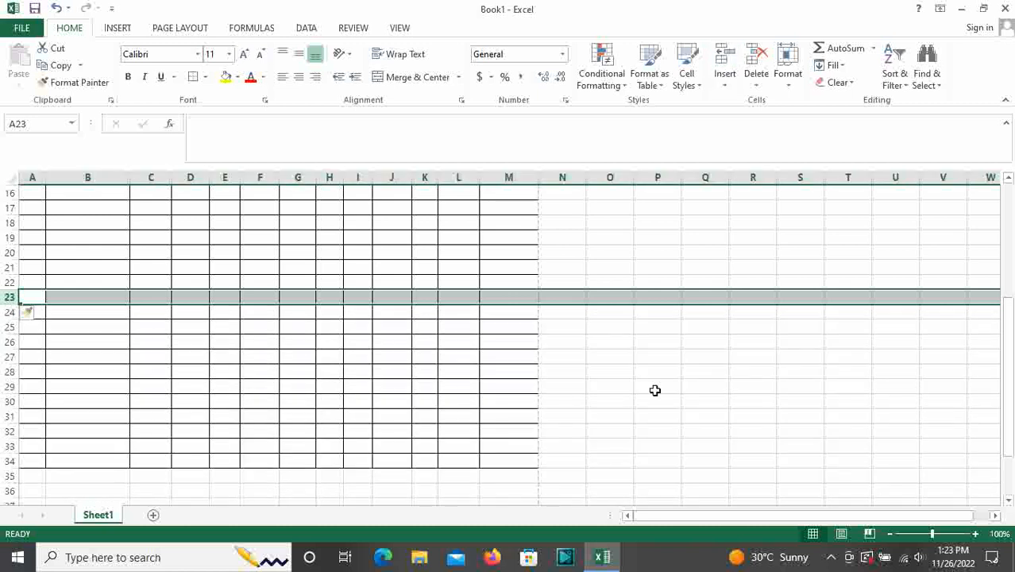
left_click(658, 416)
Increase the font size of the YUKTI COMPUTER INSTITUTE title
scroll(573, 437, "up", 4)
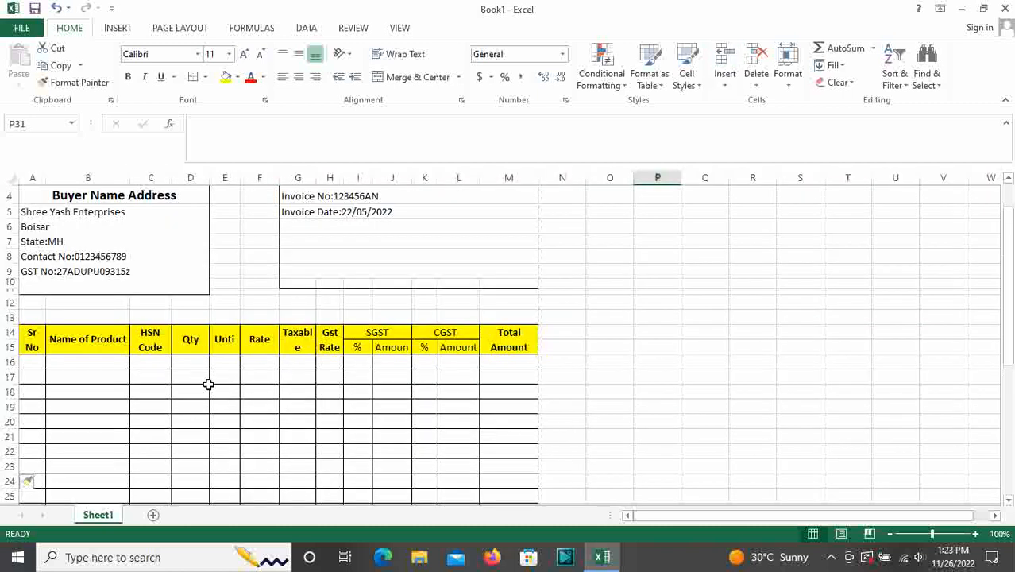
scroll(209, 385, "up", 1)
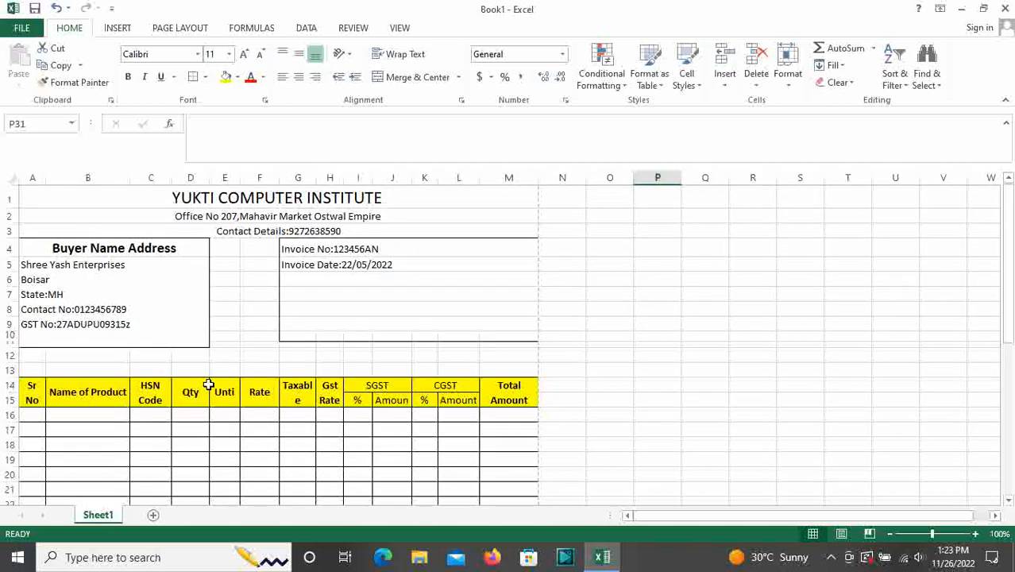
left_click(212, 200)
left_click(244, 54)
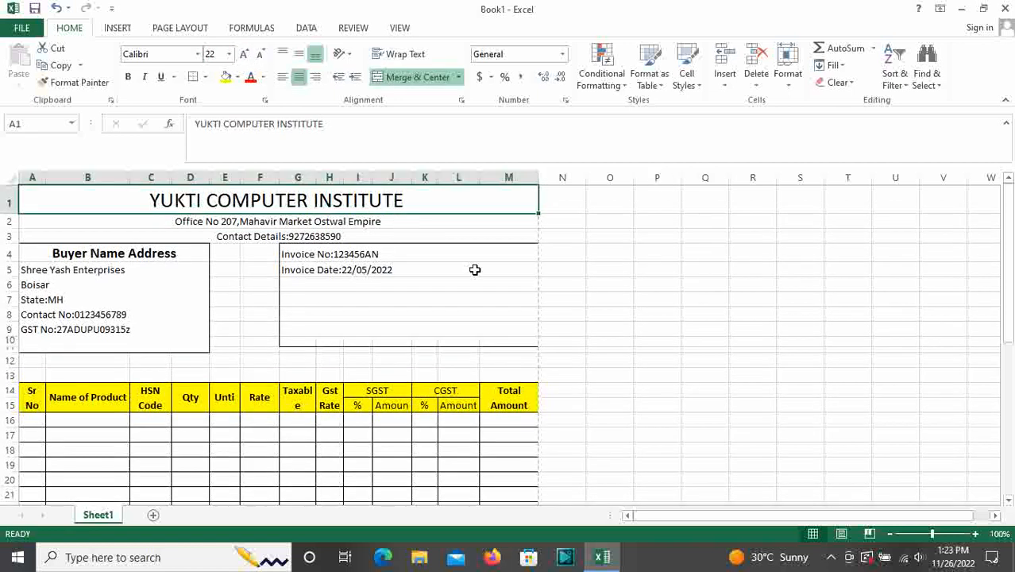
left_click(476, 267)
scroll(481, 321, "down", 4)
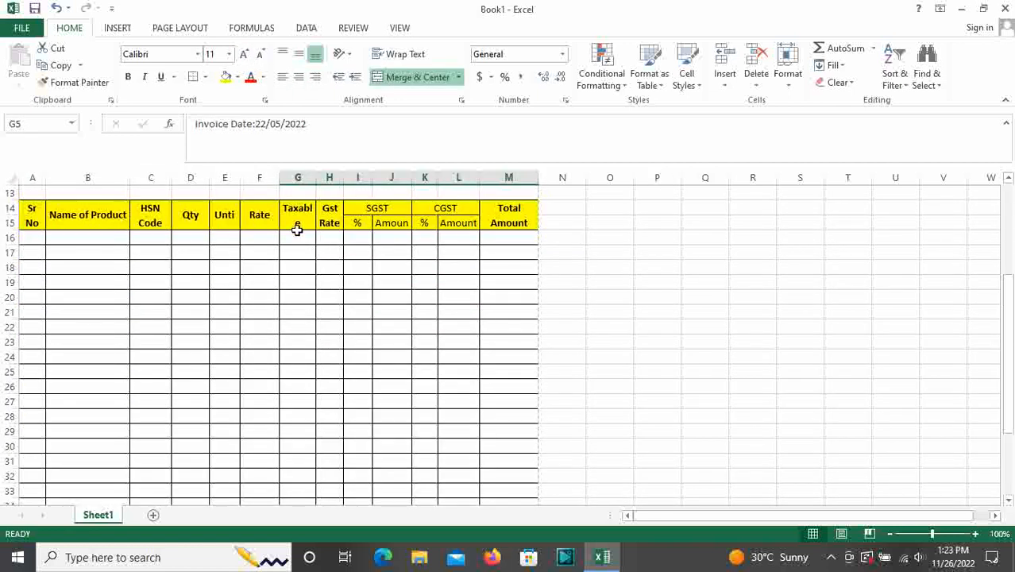
scroll(182, 272, "down", 6)
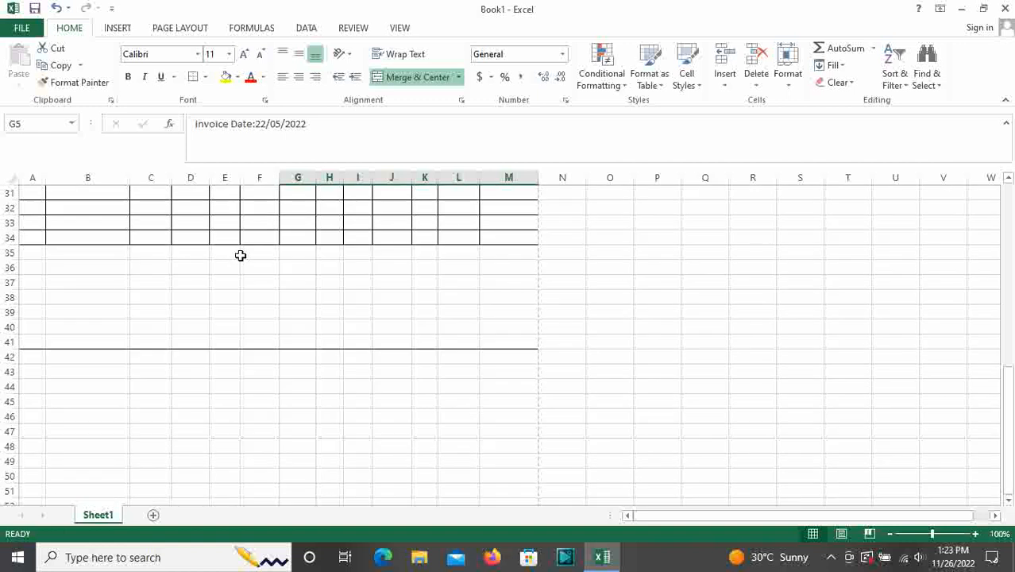
Try out selections of the H39:M41 block below the item table, including rows H39:M39 and H40:M40
left_click_drag(318, 343, 512, 317)
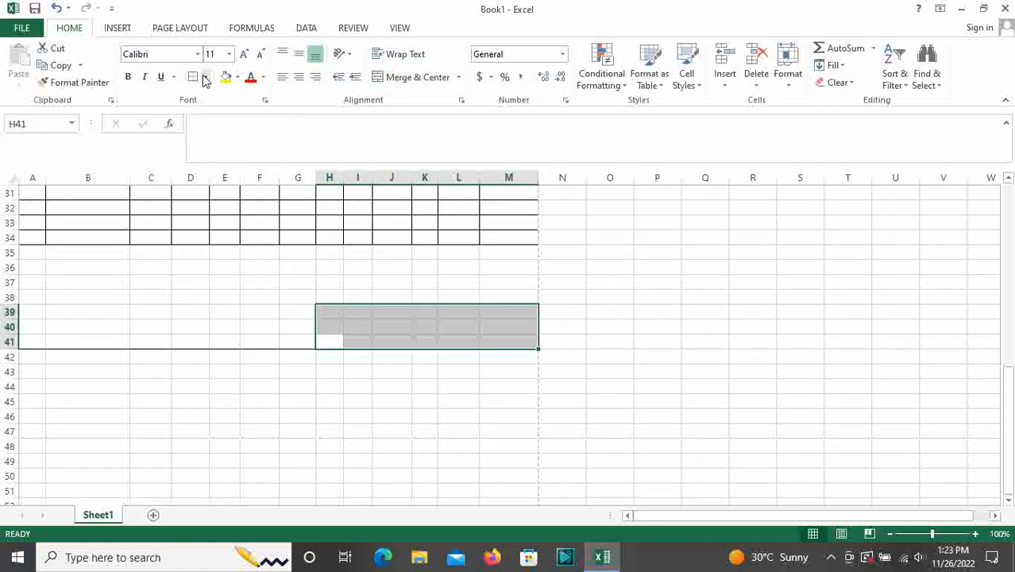
left_click(685, 359)
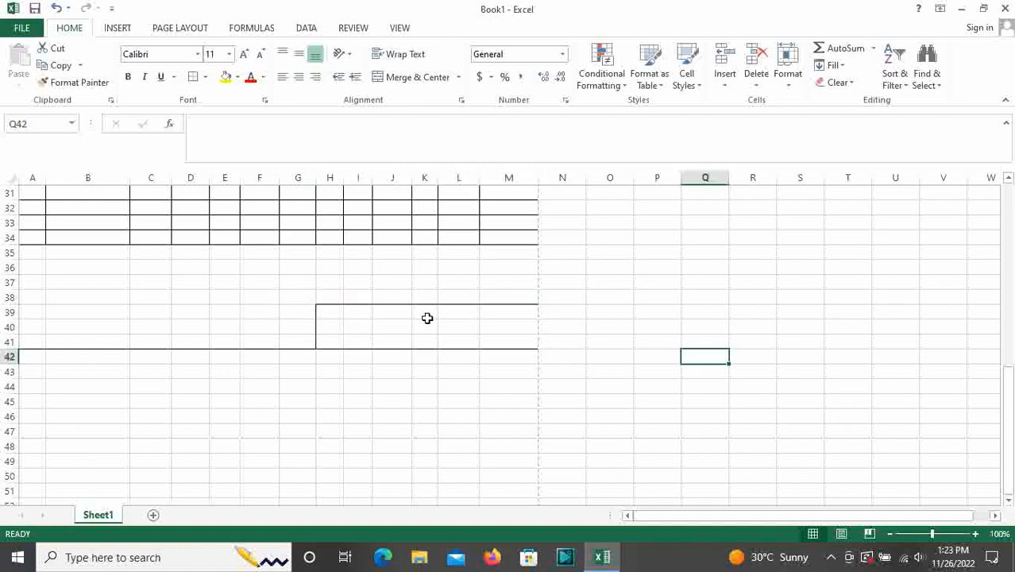
left_click_drag(320, 312, 496, 315)
left_click(374, 387)
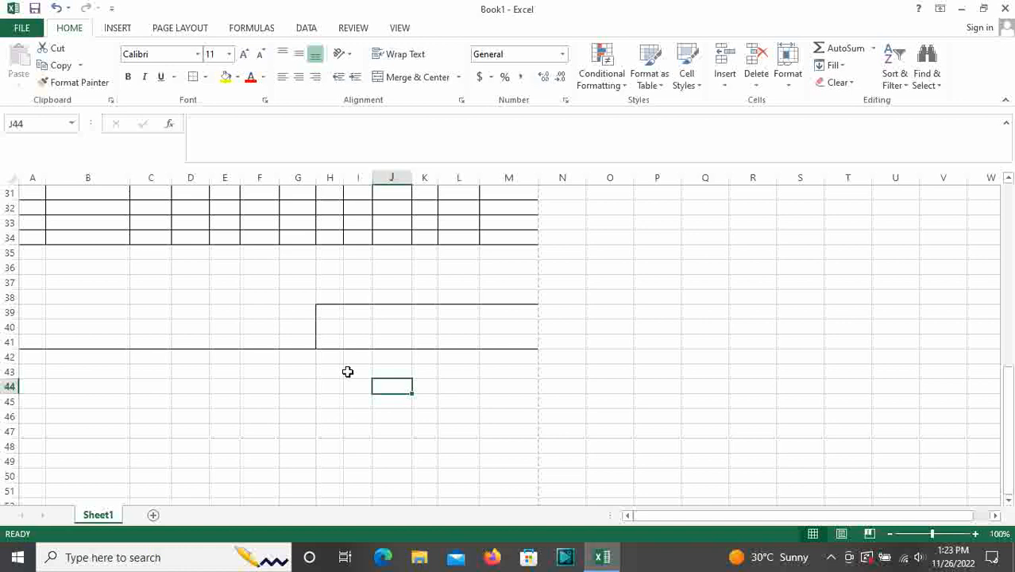
left_click_drag(332, 329, 525, 327)
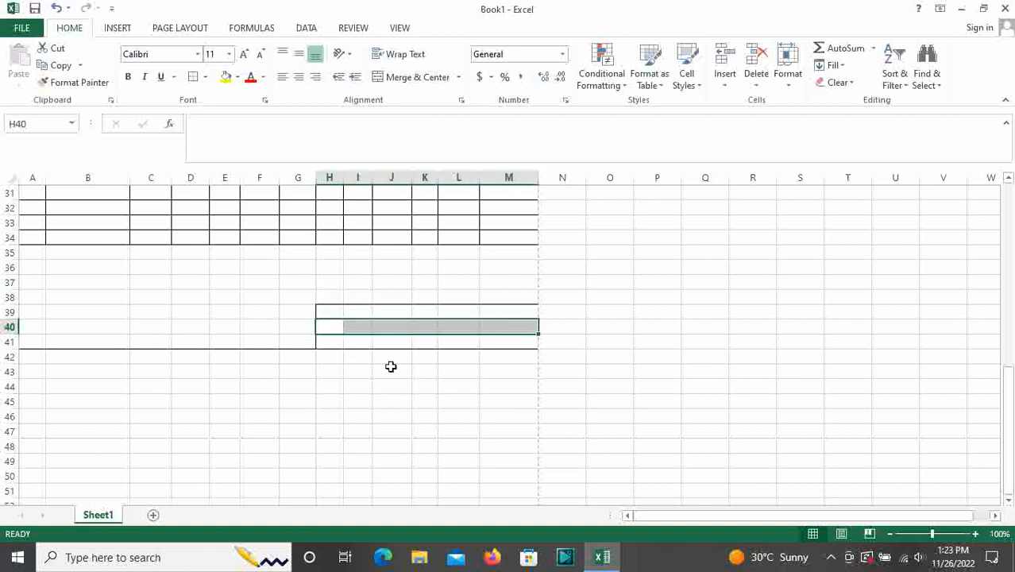
left_click_drag(340, 311, 503, 337)
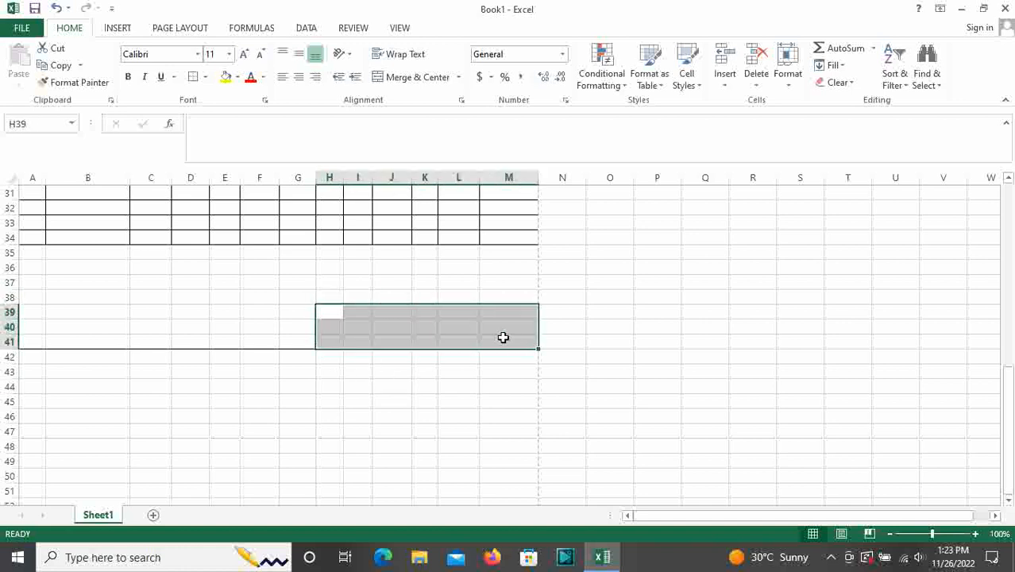
left_click(190, 322)
Select rows 36–37 across columns A–M, then select cell A36
left_click_drag(27, 268, 511, 276)
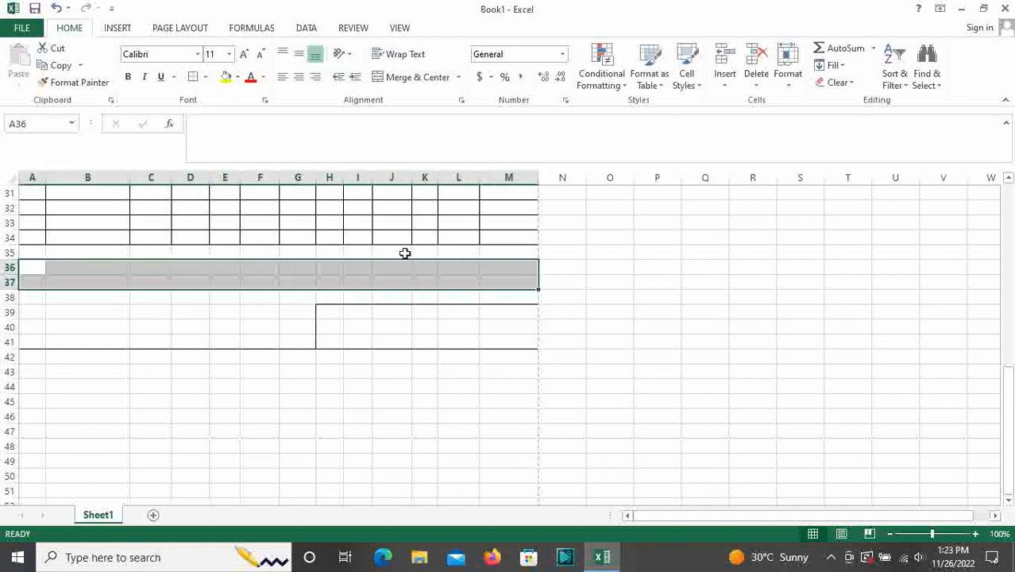
left_click(690, 255)
scroll(534, 370, "up", 9)
scroll(535, 371, "down", 5)
scroll(419, 370, "down", 1)
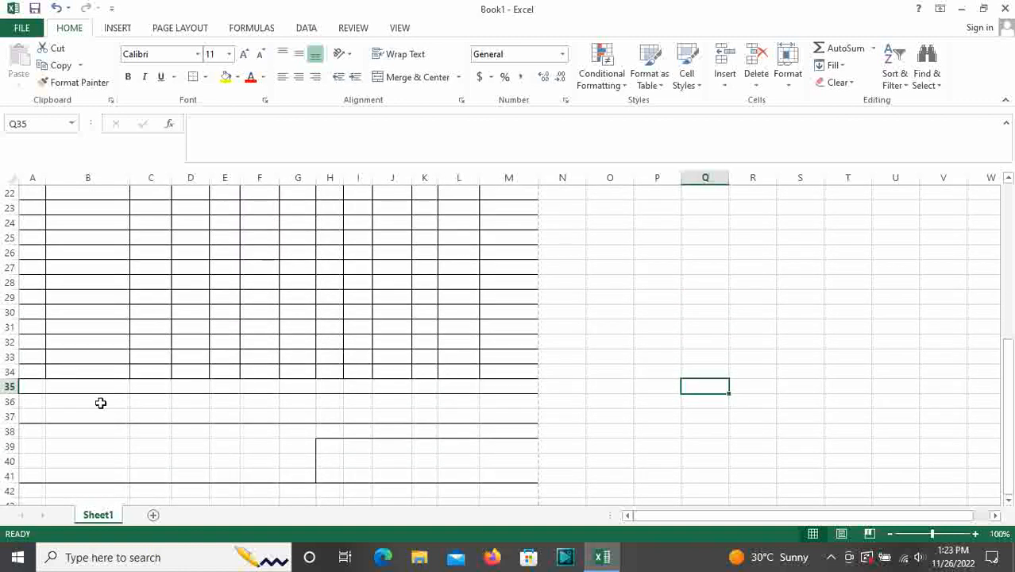
left_click(34, 399)
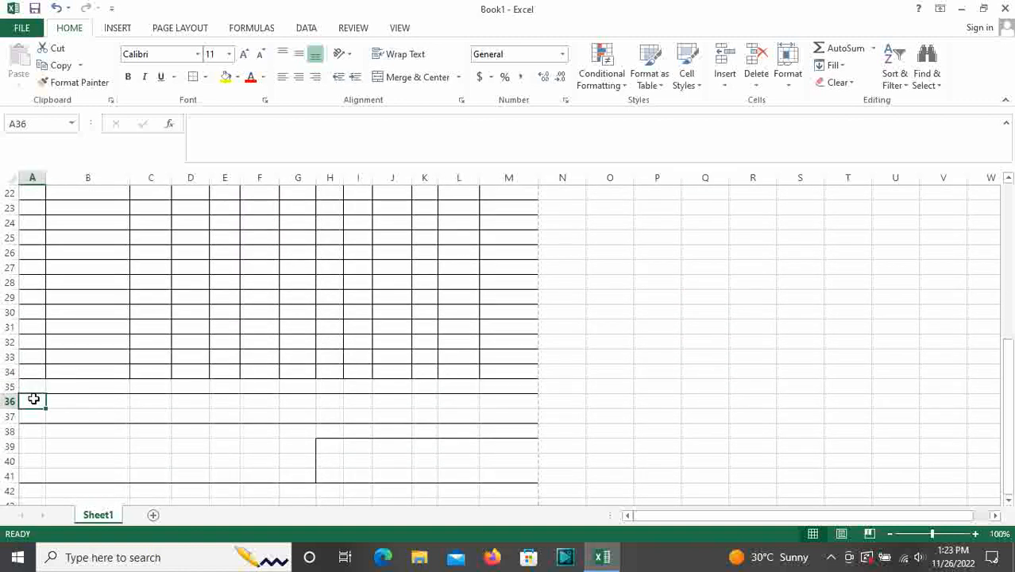
scroll(417, 377, "up", 6)
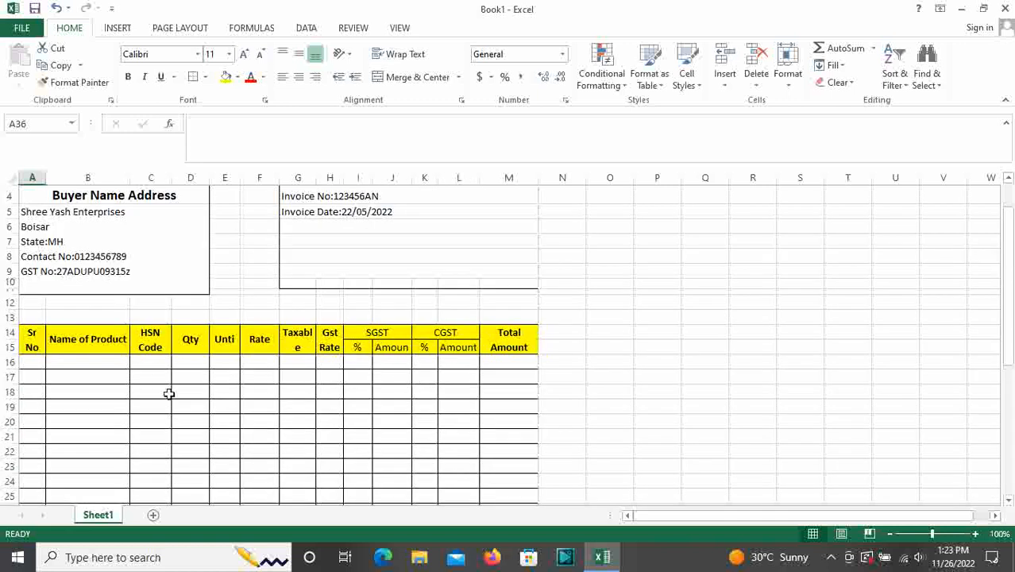
left_click(41, 343)
left_click_drag(72, 346, 519, 484)
scroll(555, 460, "up", 5)
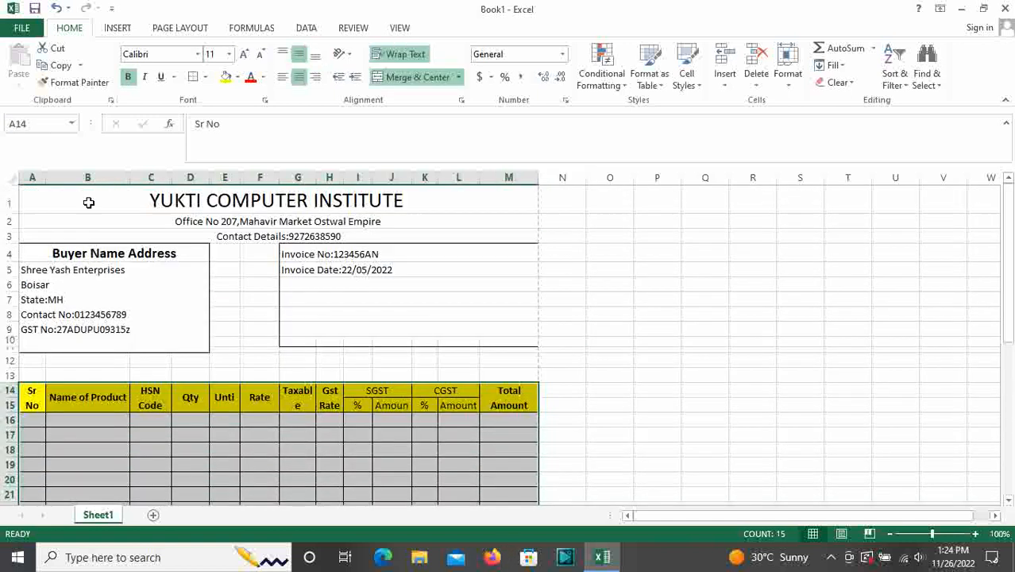
left_click_drag(84, 198, 167, 342)
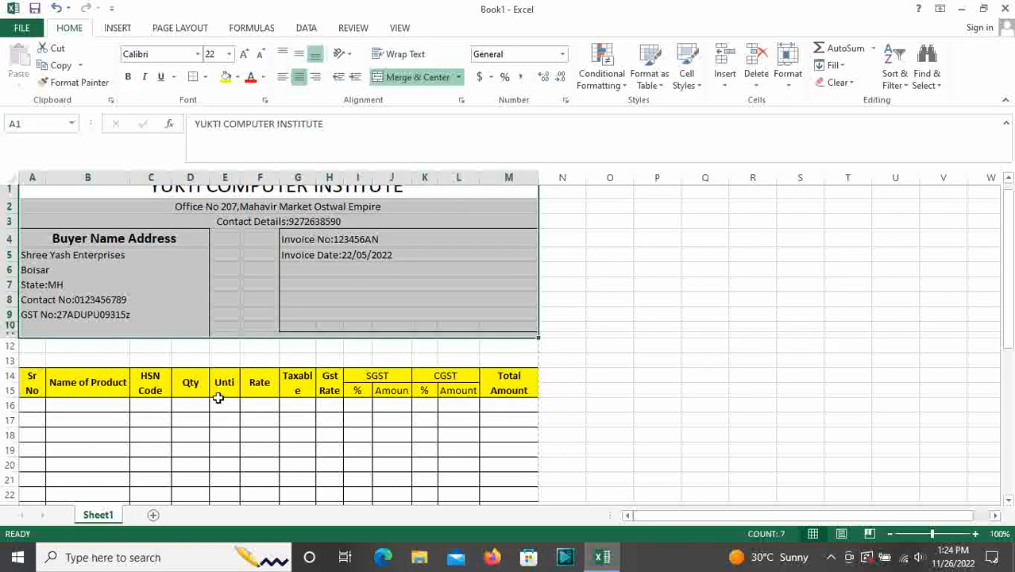
scroll(218, 397, "down", 9)
left_click(147, 326)
scroll(205, 356, "up", 8)
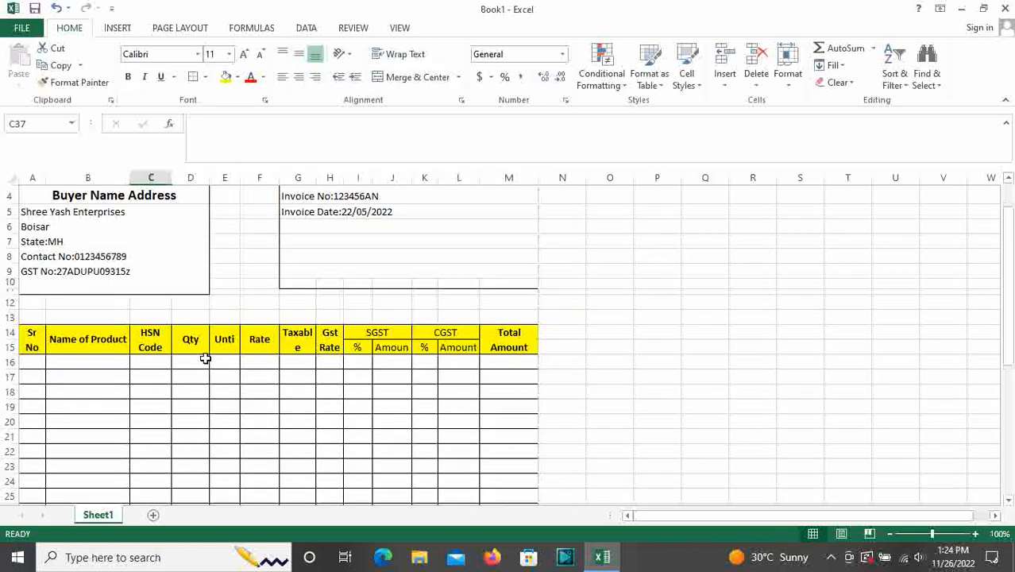
key("ctrl+p")
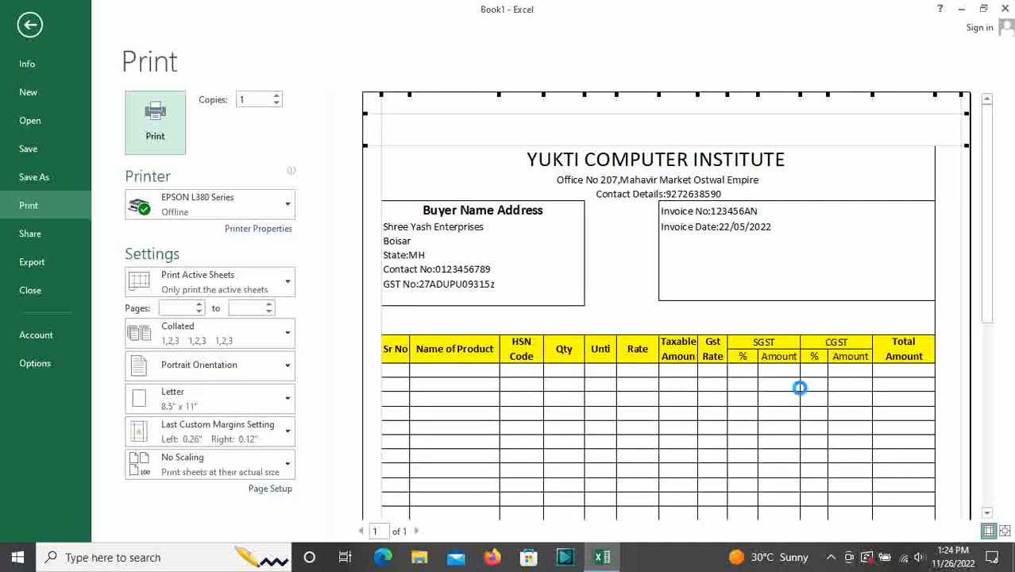
scroll(800, 388, "down", 3)
left_click(801, 388)
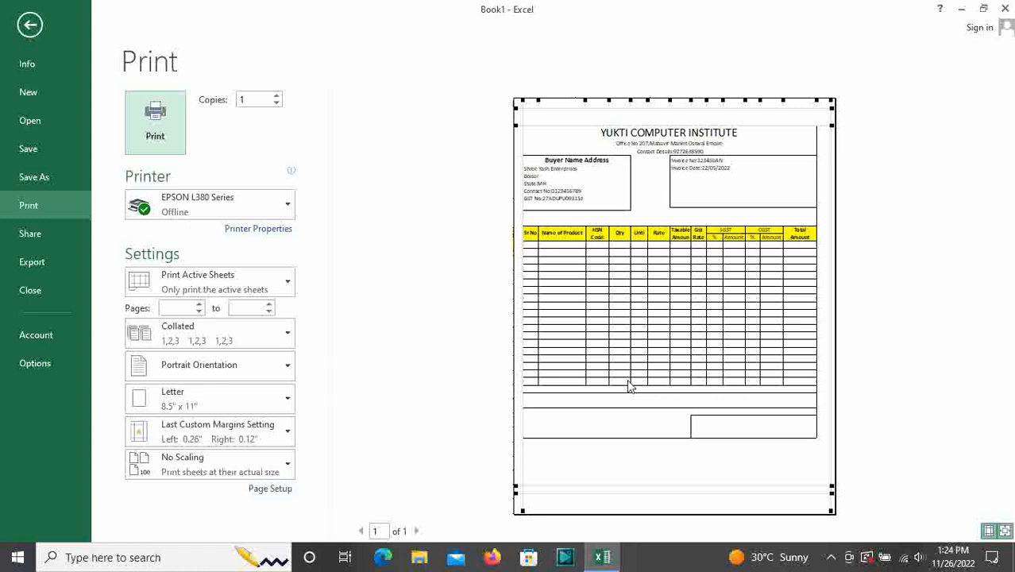
key("Escape")
left_click_drag(666, 516, 666, 517)
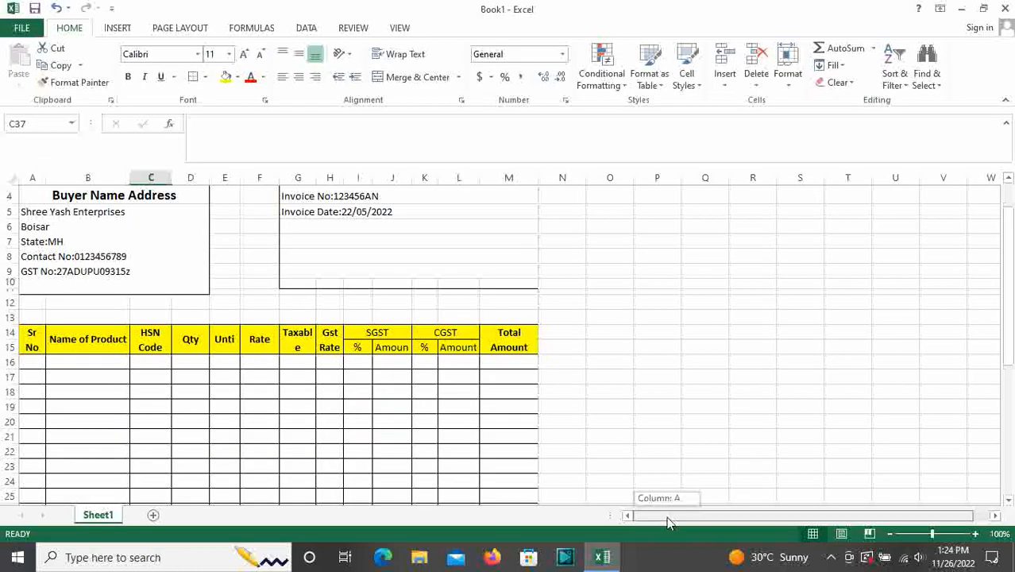
Enter serial number 1 and product name Dell Laptop in A16 and B16
scroll(464, 472, "down", 2)
left_click(30, 268)
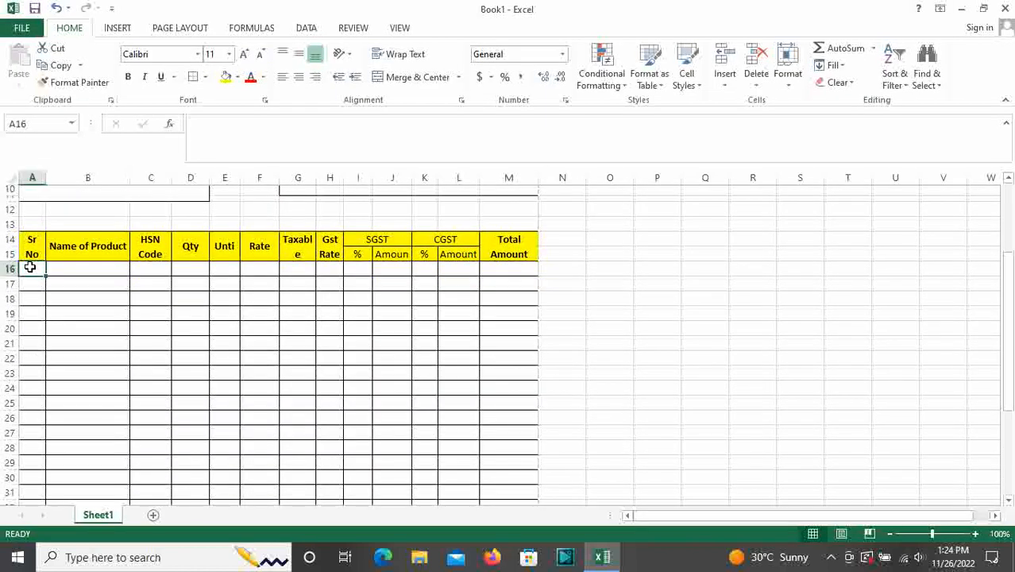
type("1")
left_click(64, 268)
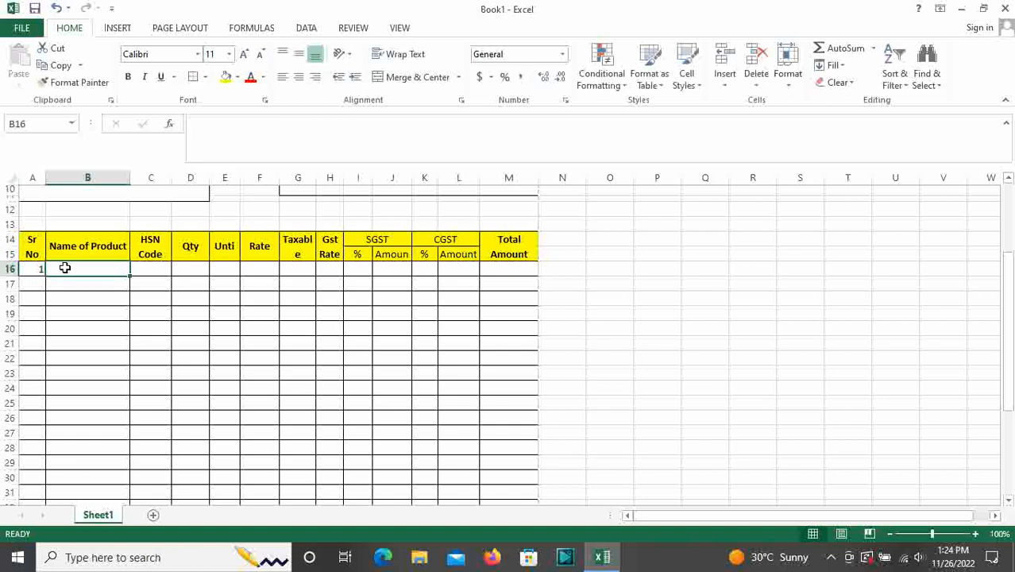
type("Dell Laptop")
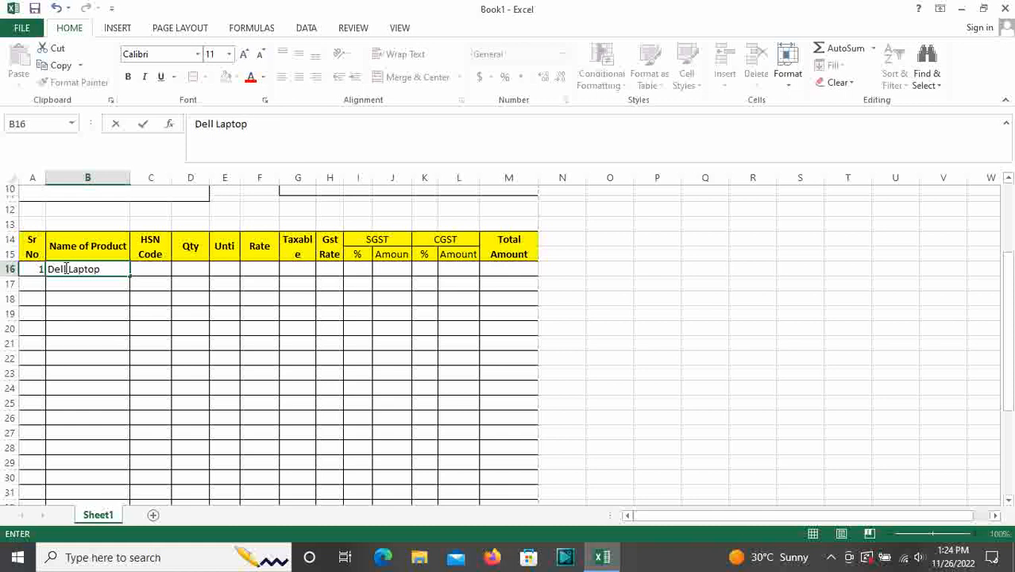
key("Tab")
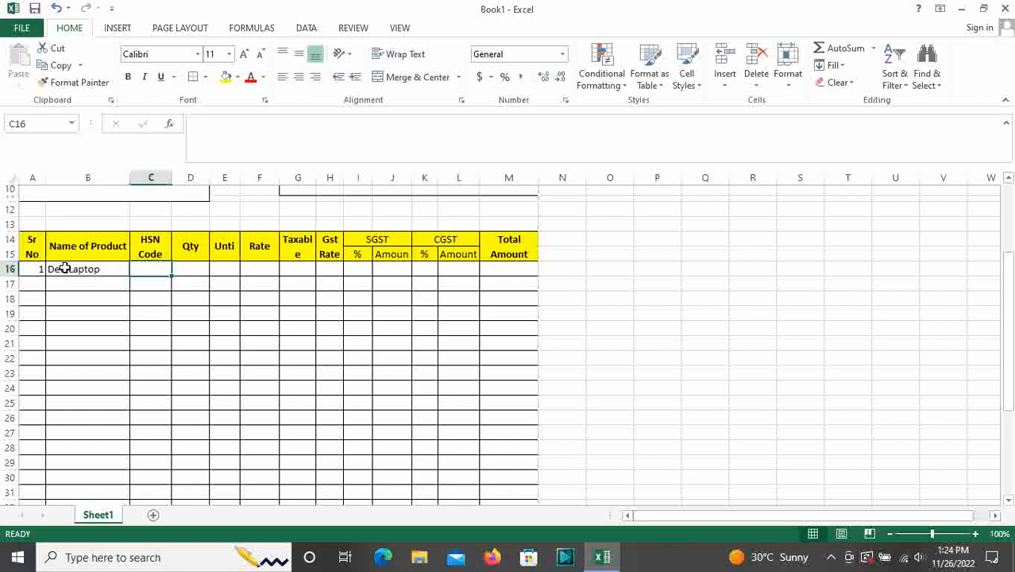
Fill in HSN 1234, quantity 10, unit PCs and rate 15000 across row 16
type("1234")
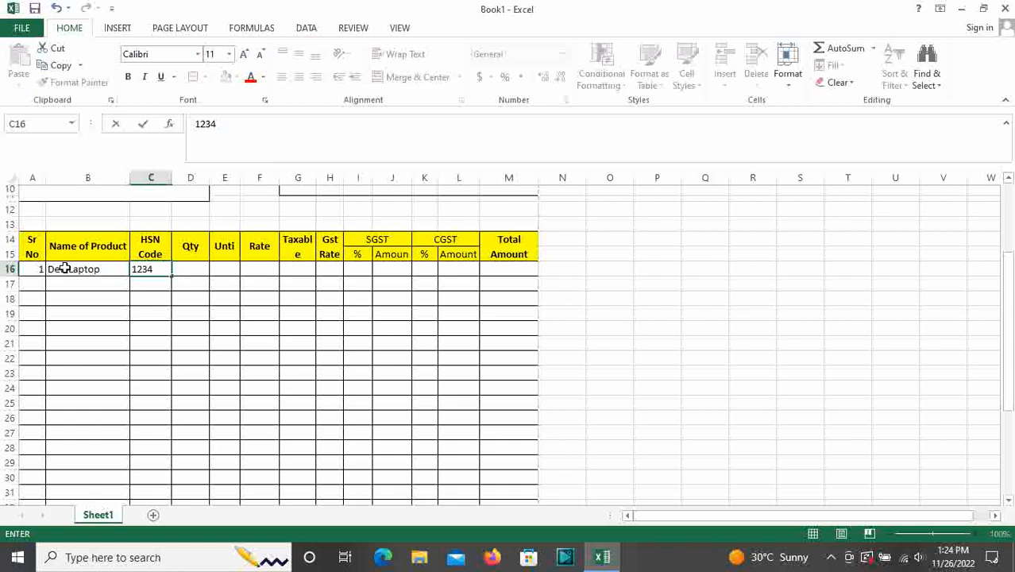
key("Tab")
type("10")
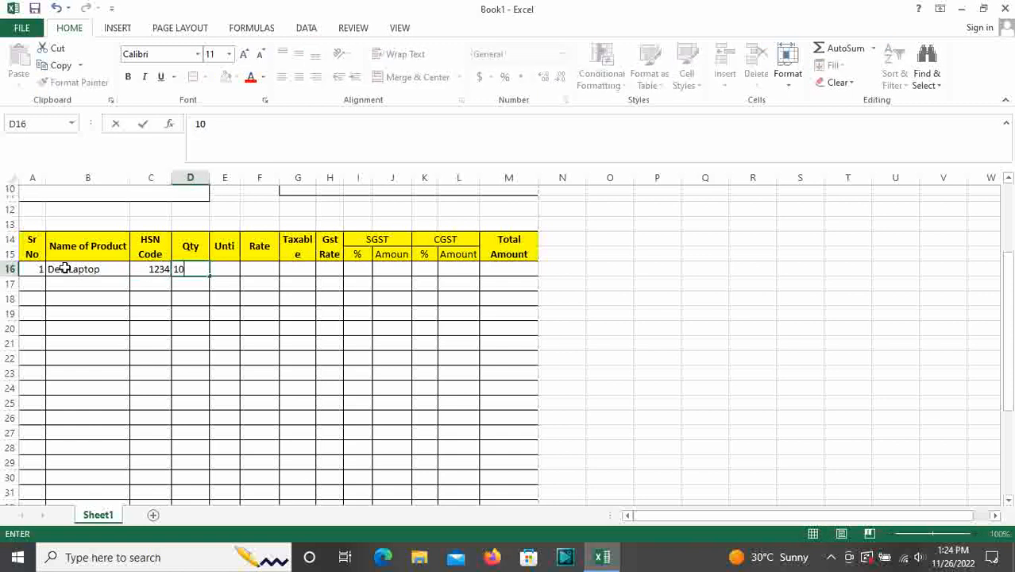
key("Tab")
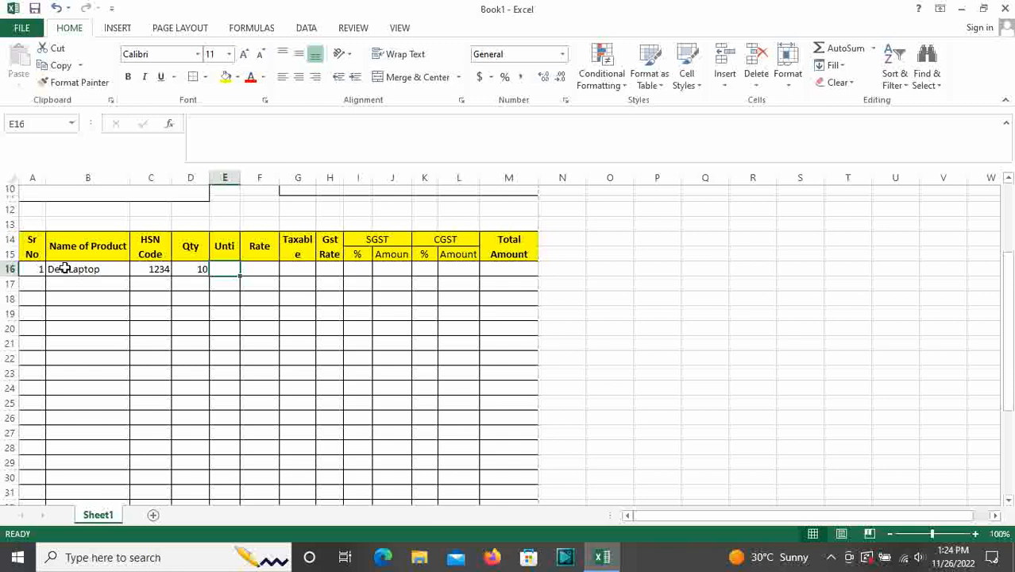
type("PCs")
key("Tab")
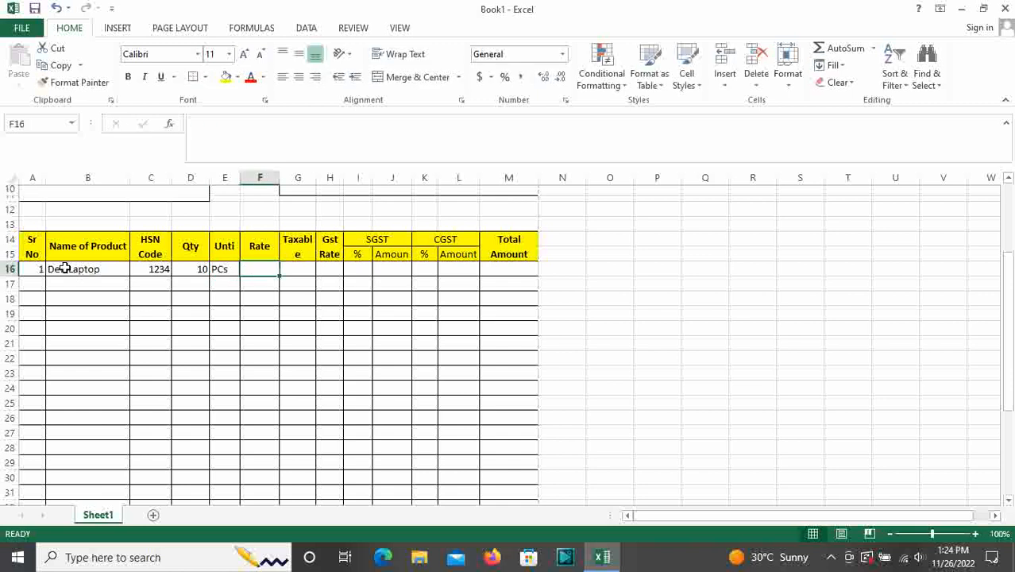
type("15000")
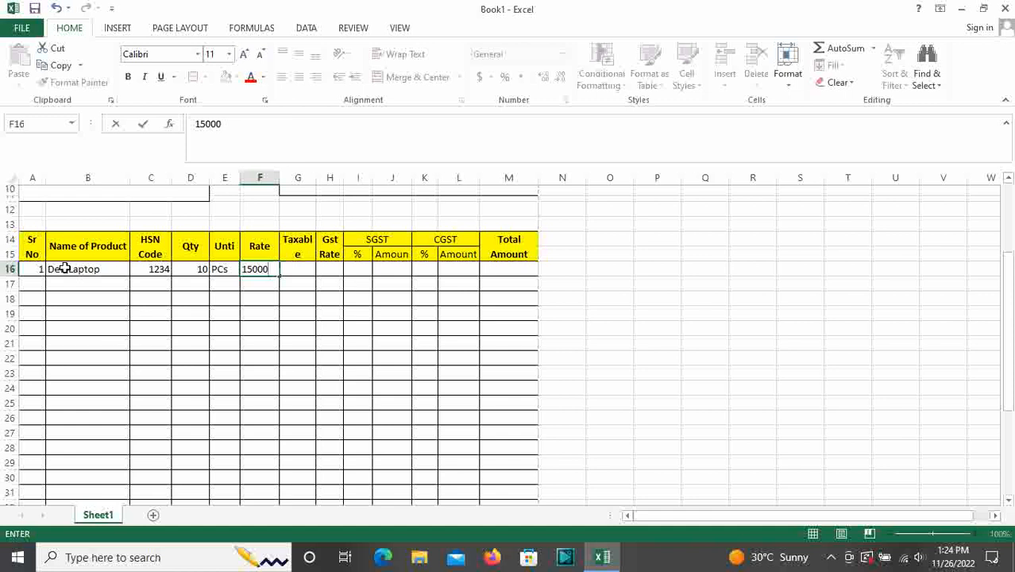
key("Tab")
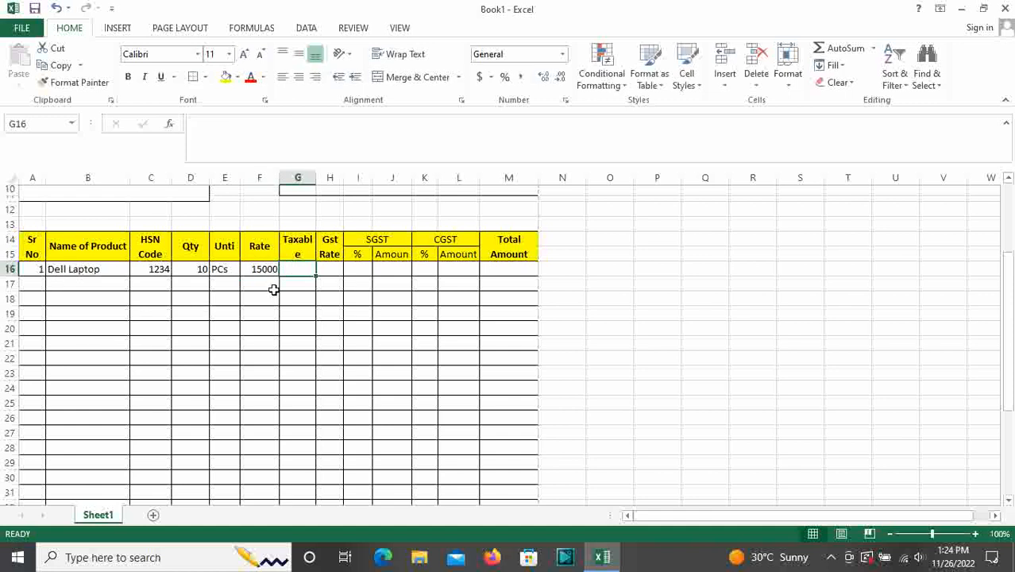
Compute the taxable amount in G16 as =D16*F16, giving 150000
type("=")
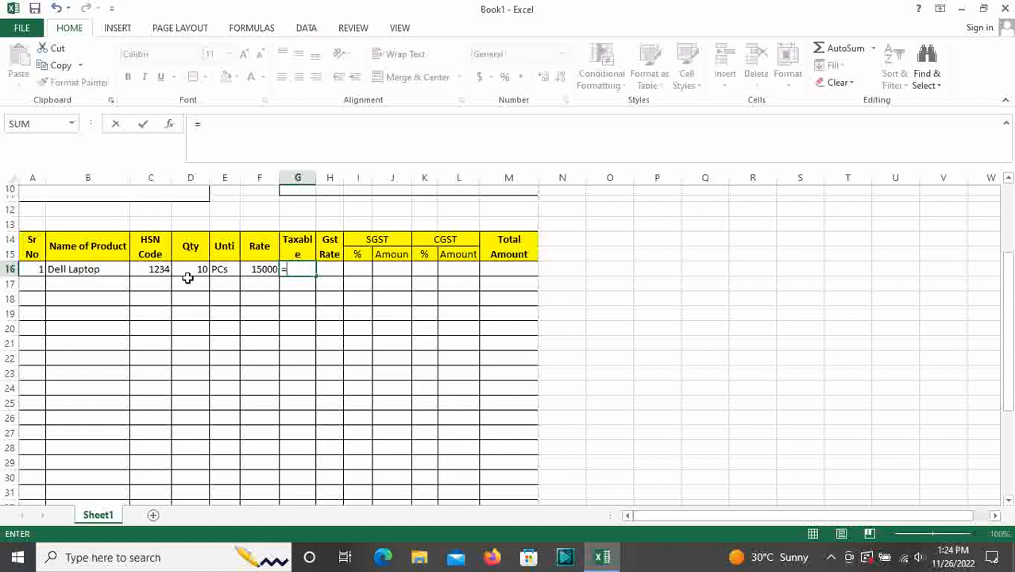
left_click(198, 270)
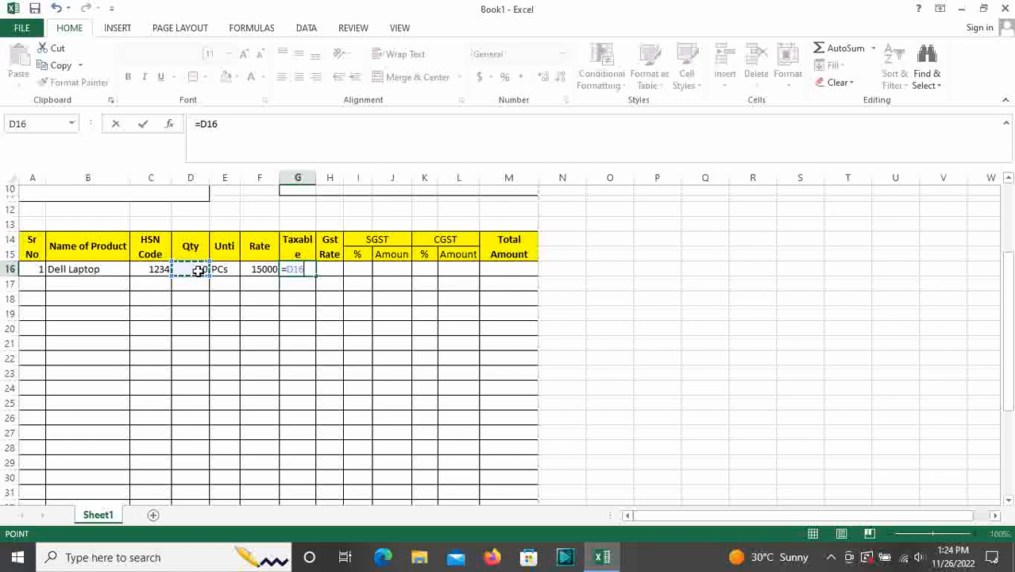
type("*")
left_click(264, 272)
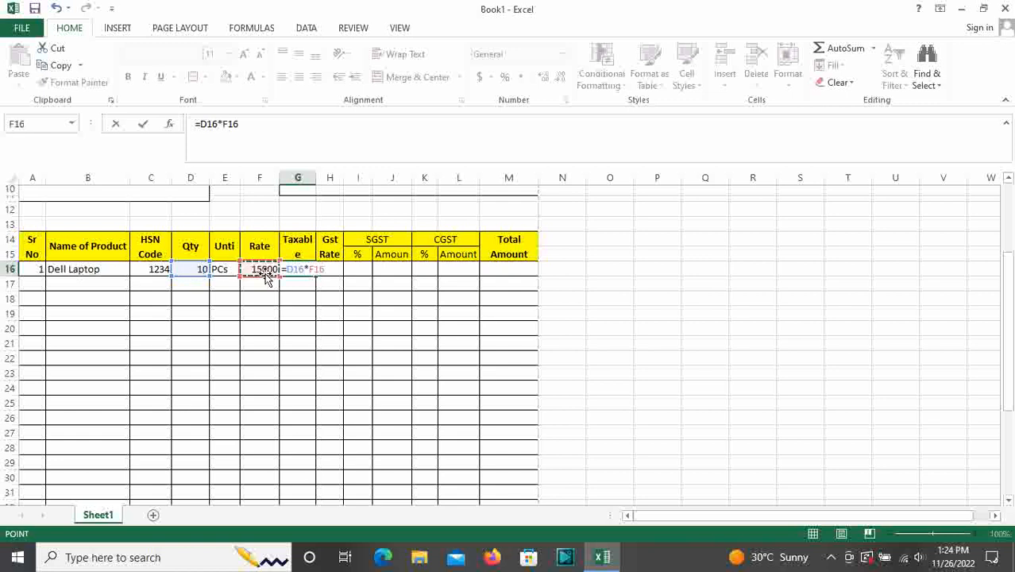
key("Return")
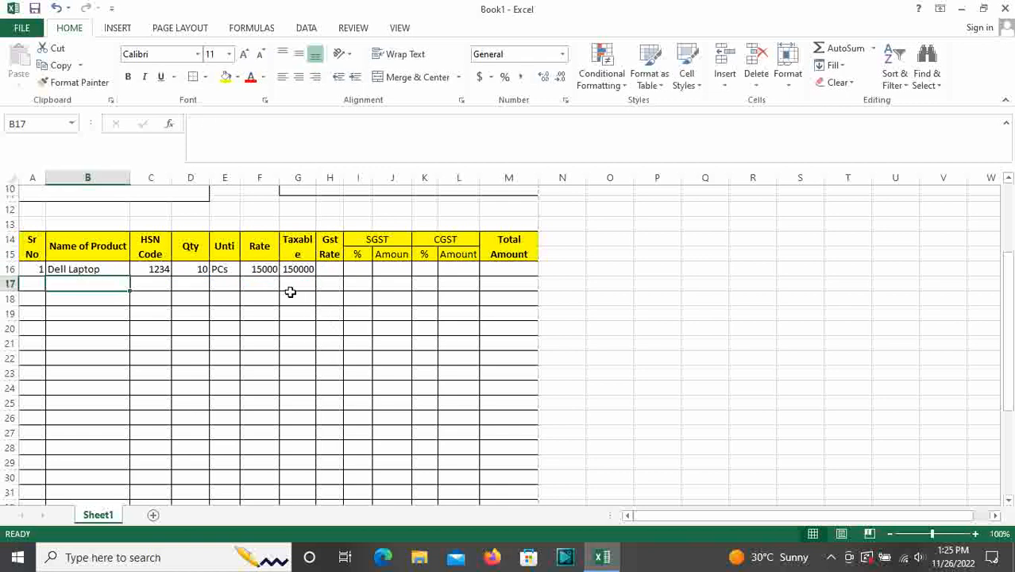
left_click(300, 266)
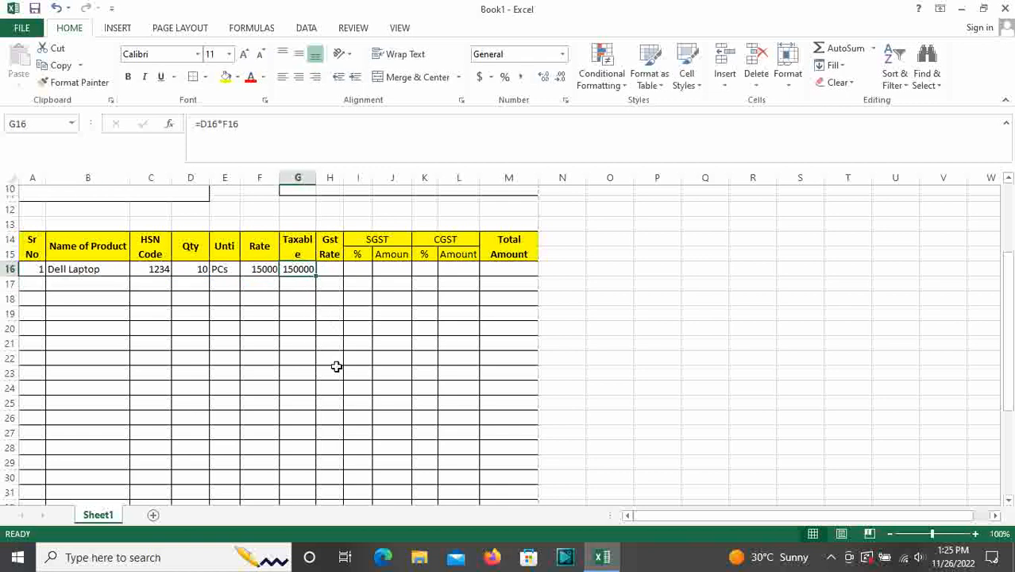
Enter GST rate 18 in H16 and set SGST % to half of it (9)
left_click(335, 268)
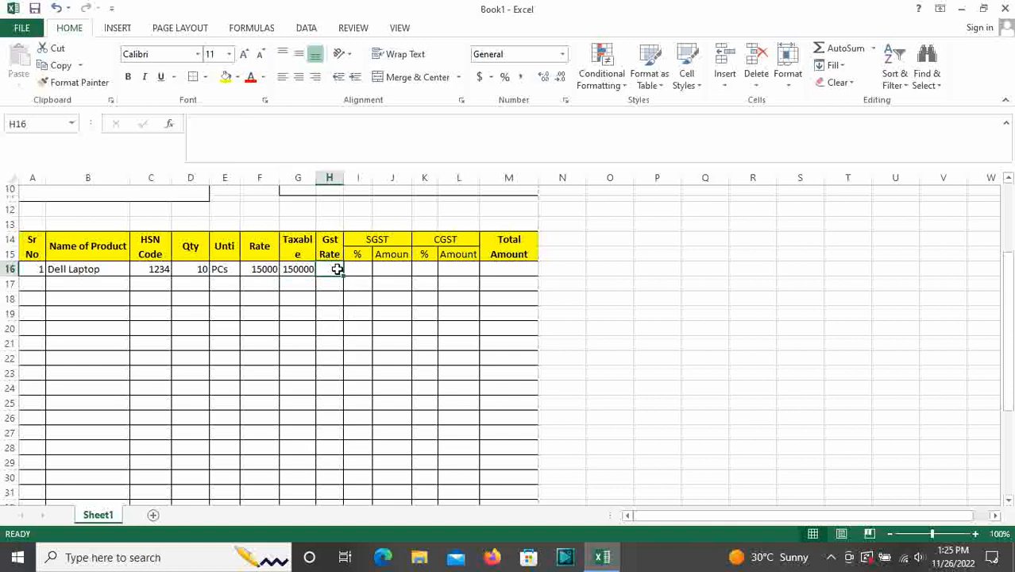
type("18")
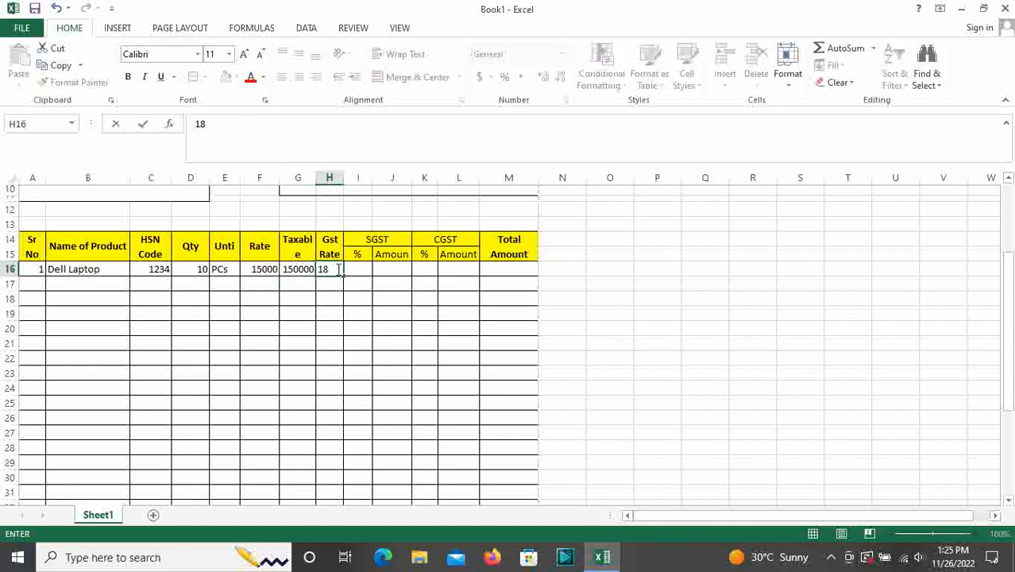
left_click(357, 272)
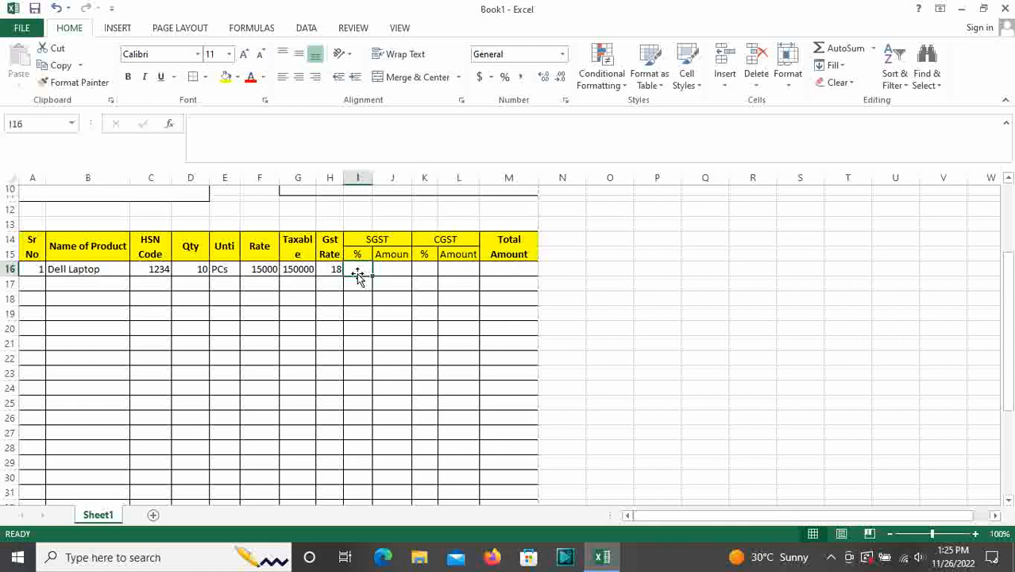
type("=")
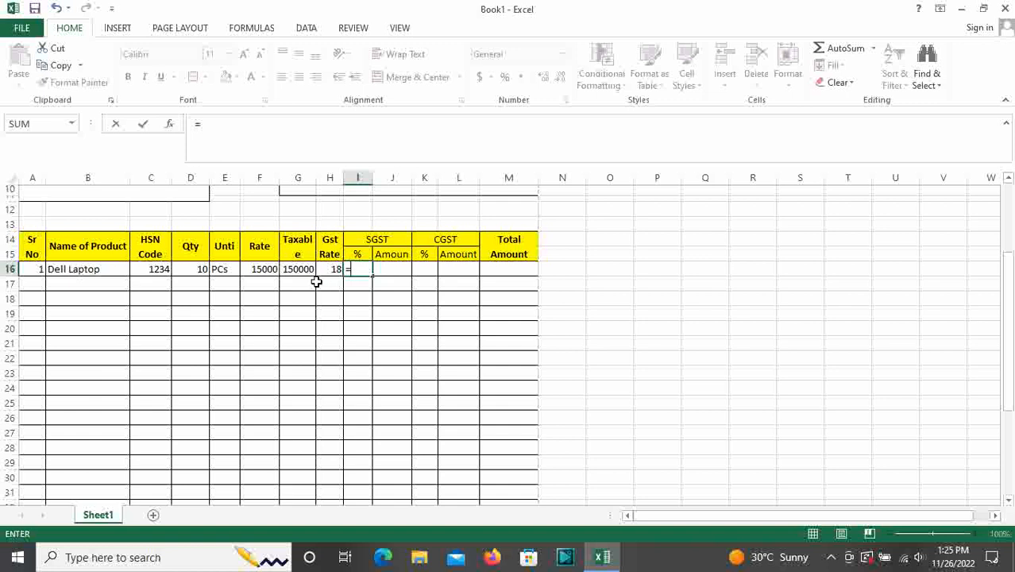
left_click(333, 269)
type("/2")
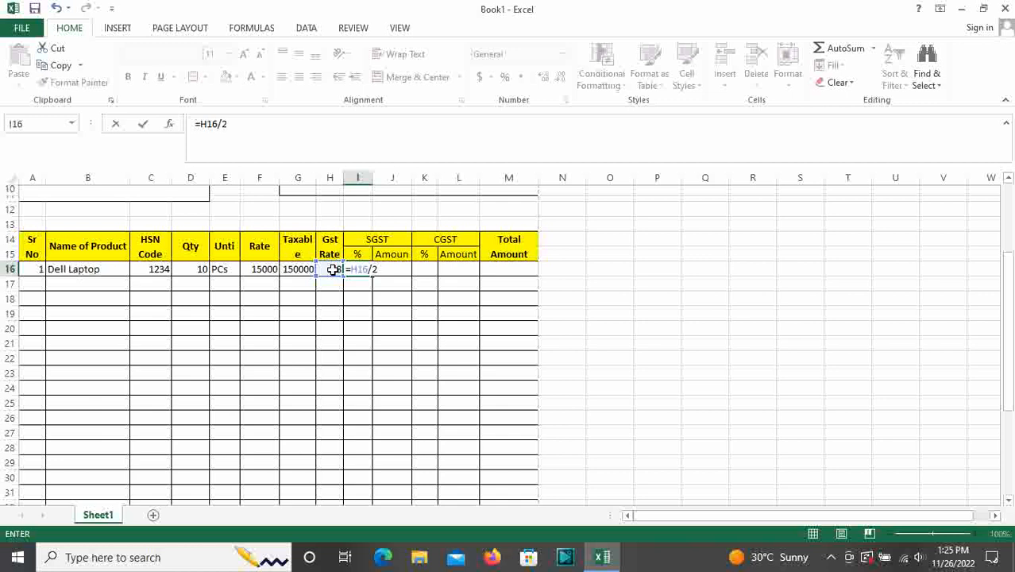
key("Return")
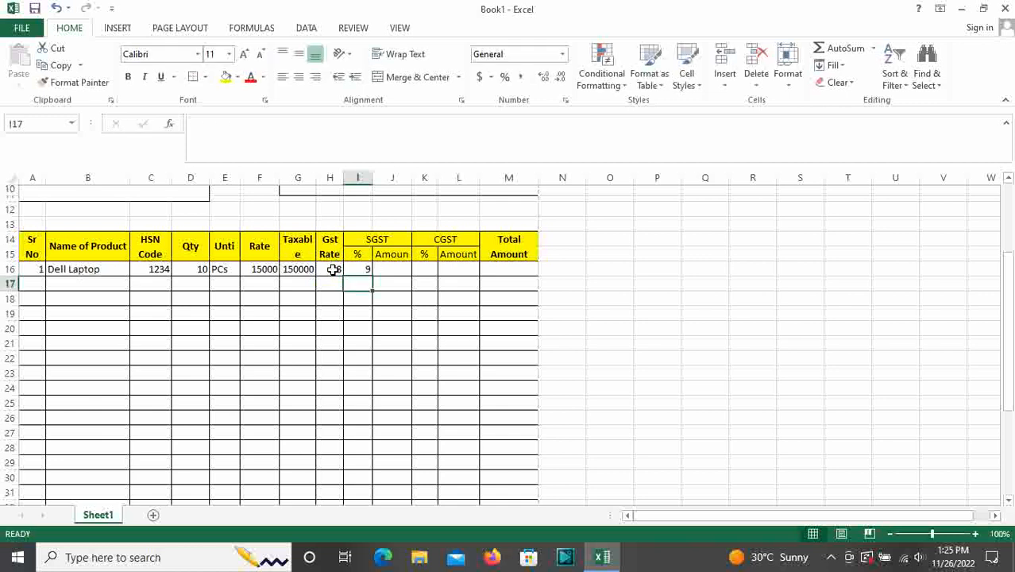
Set CGST % in K16 to =H16/2, showing 9
left_click(419, 271)
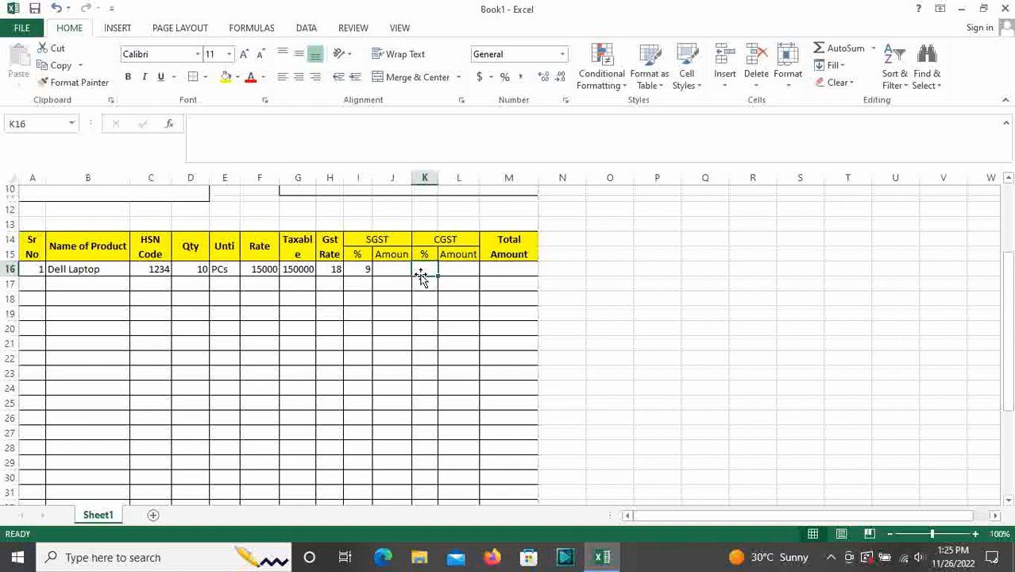
type("=")
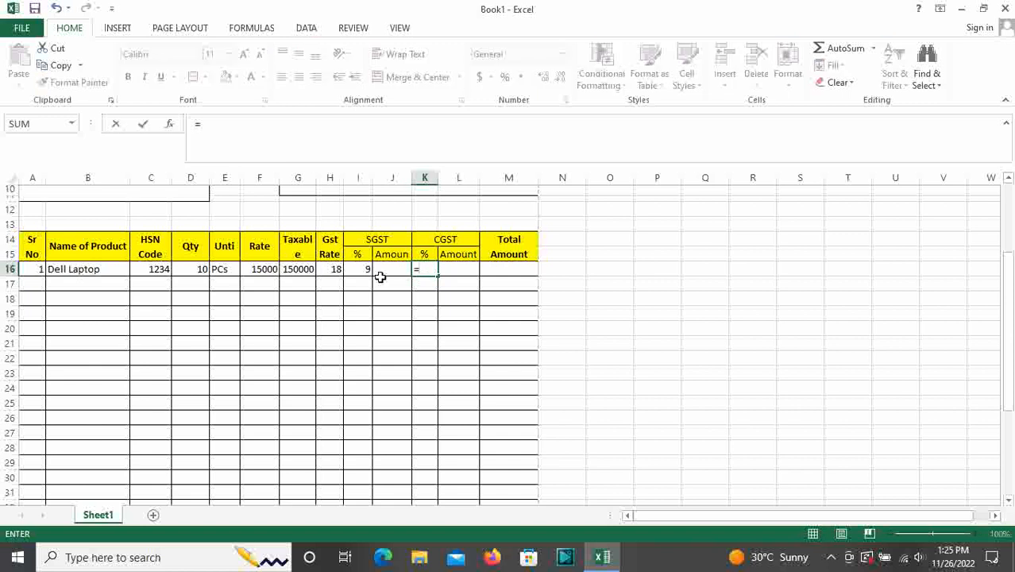
left_click(334, 270)
type("/")
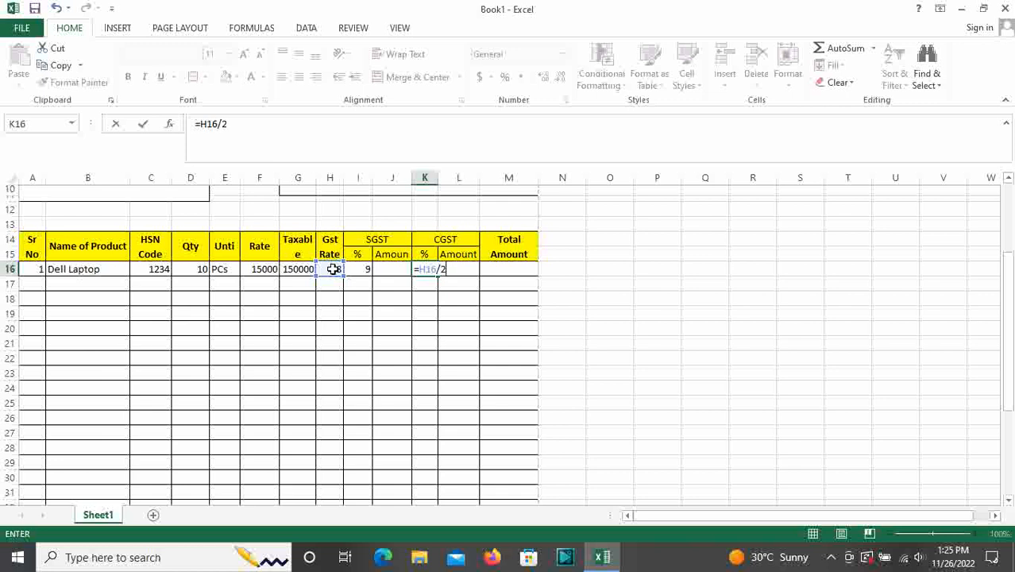
type("2")
key("Return")
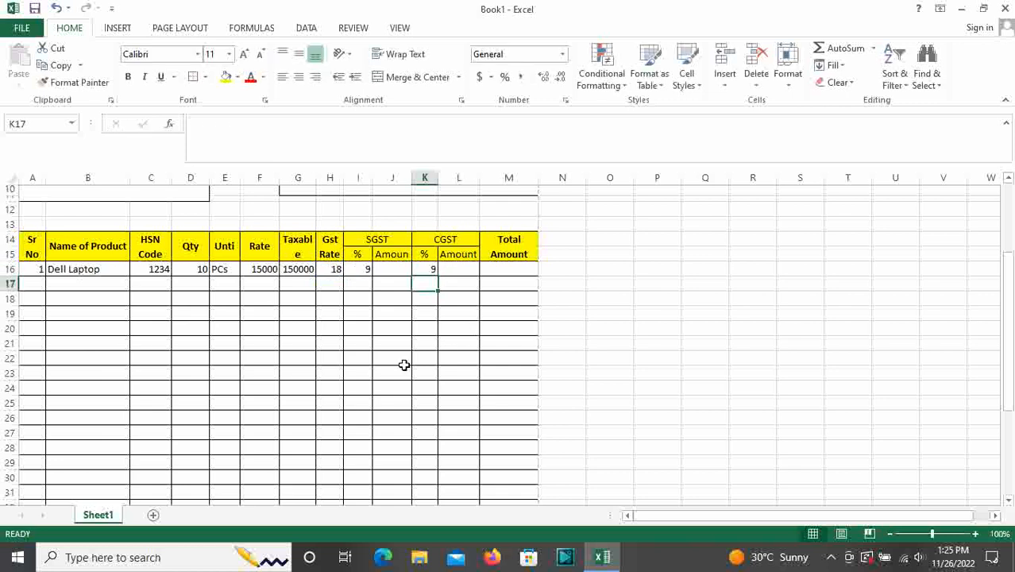
Enter =G16*I16% in J16 to get the SGST amount of 13500
left_click(396, 267)
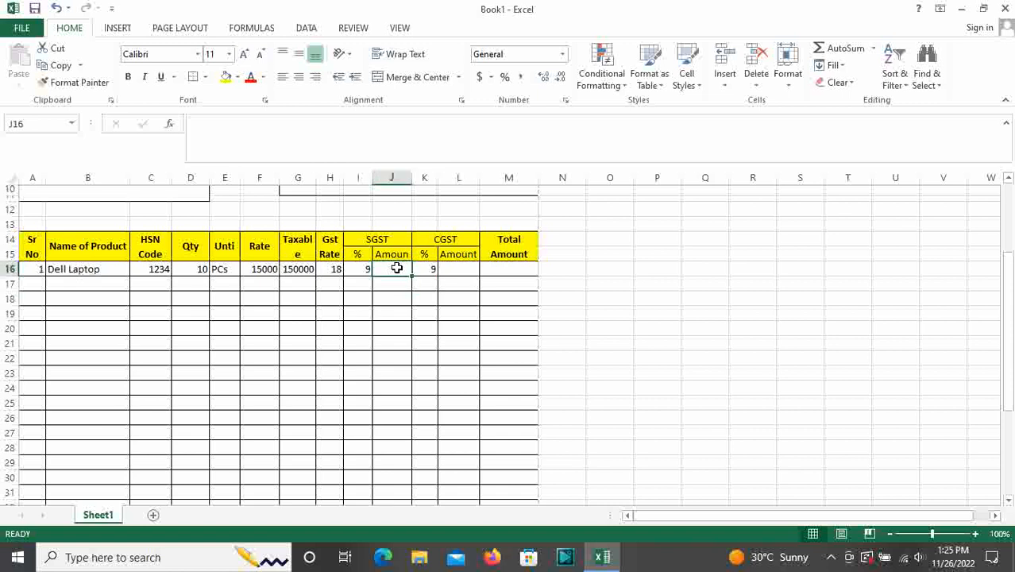
type("=")
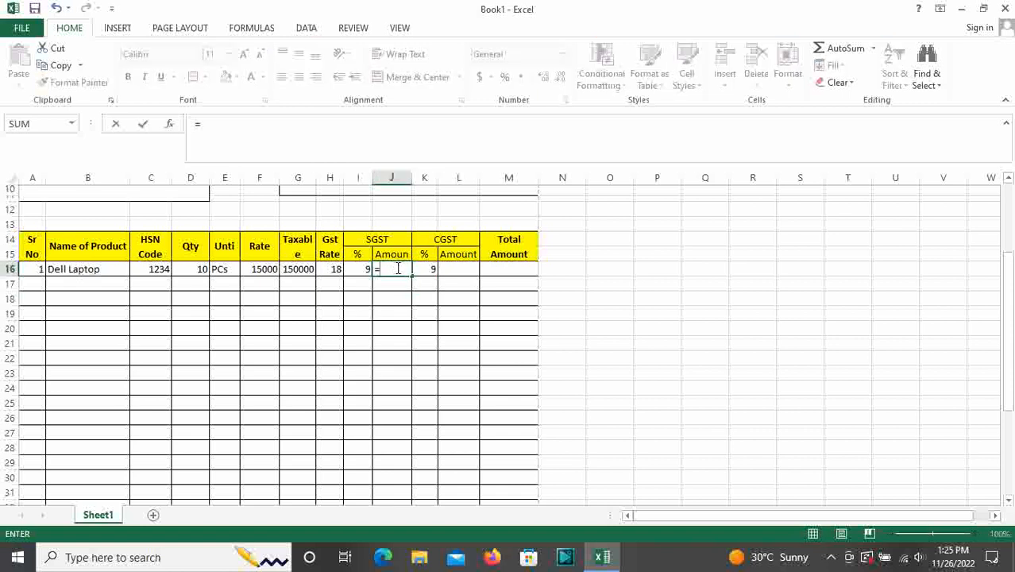
left_click(305, 270)
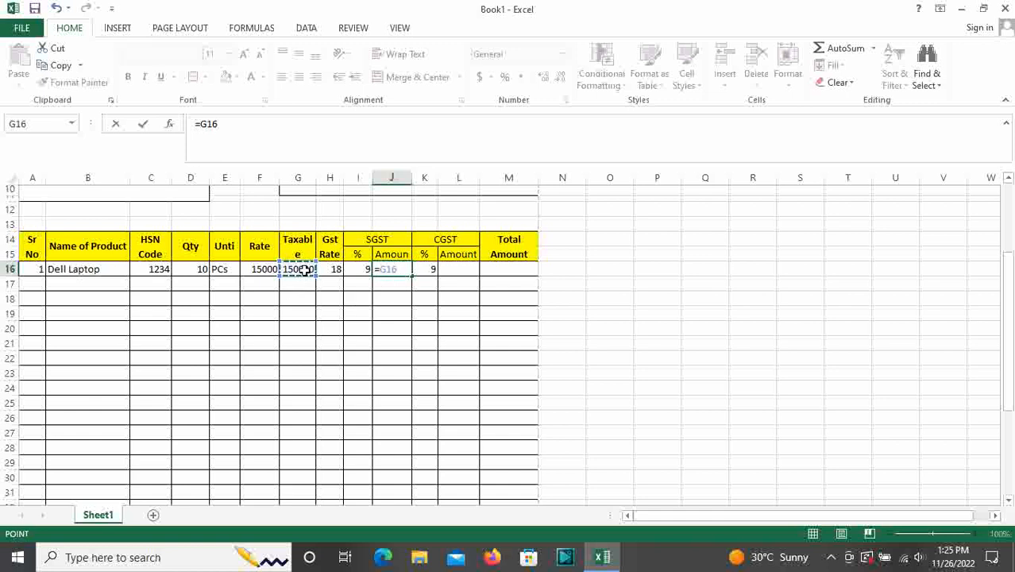
type("*")
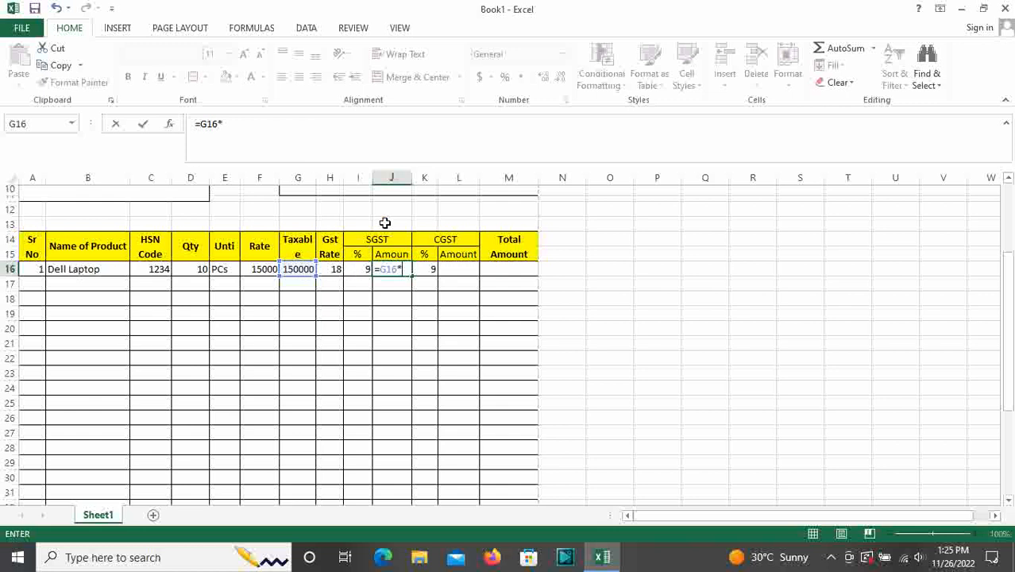
left_click(365, 268)
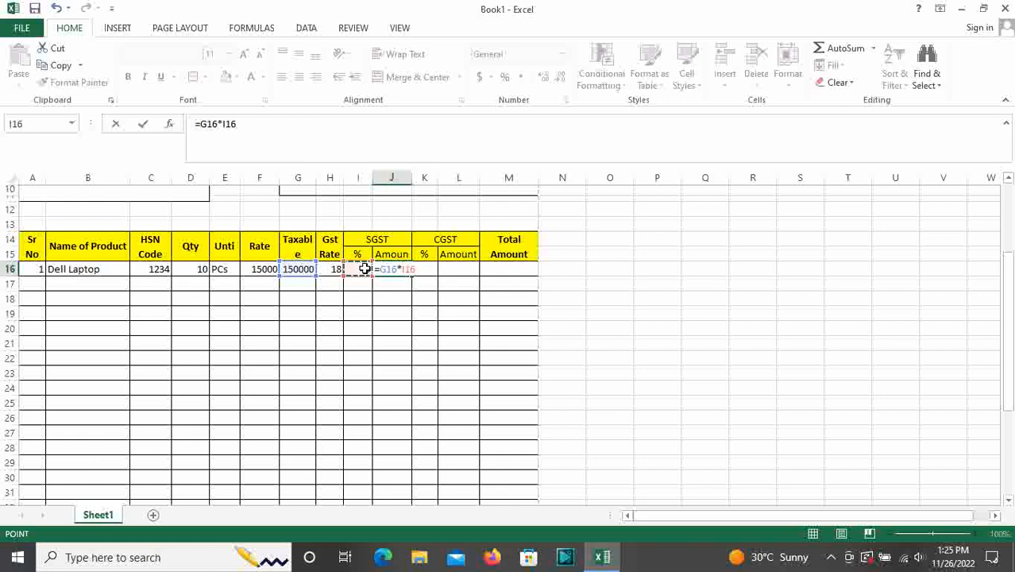
type("%")
key("Return")
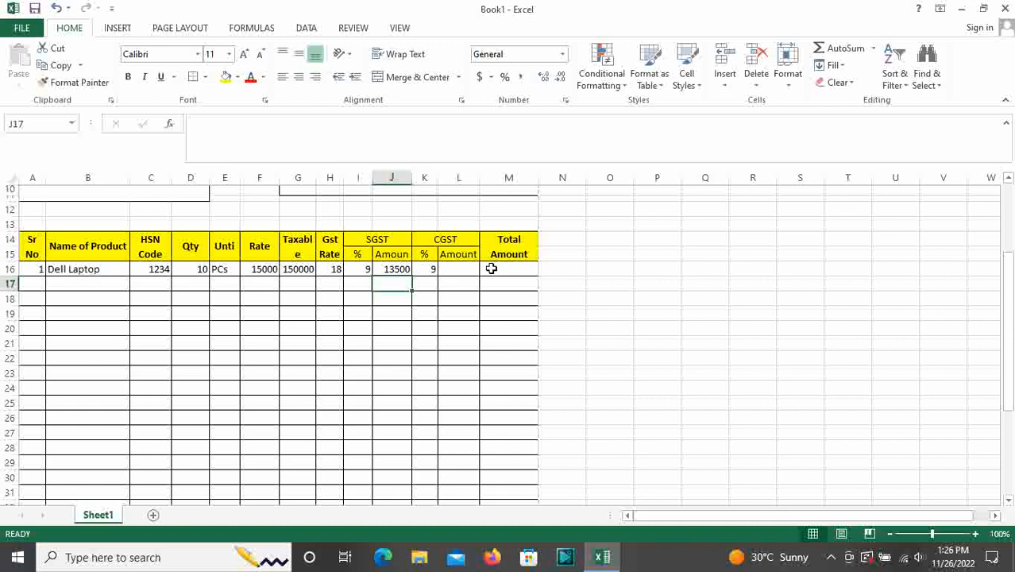
Enter =G16*K16% in L16 for a CGST amount of 13500, then check both formulas
left_click(470, 270)
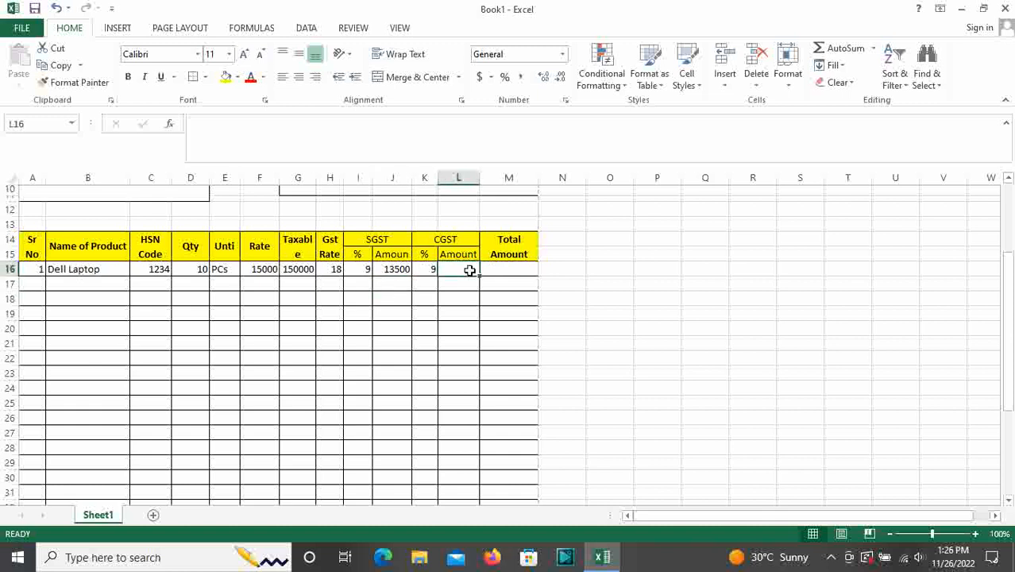
type("=")
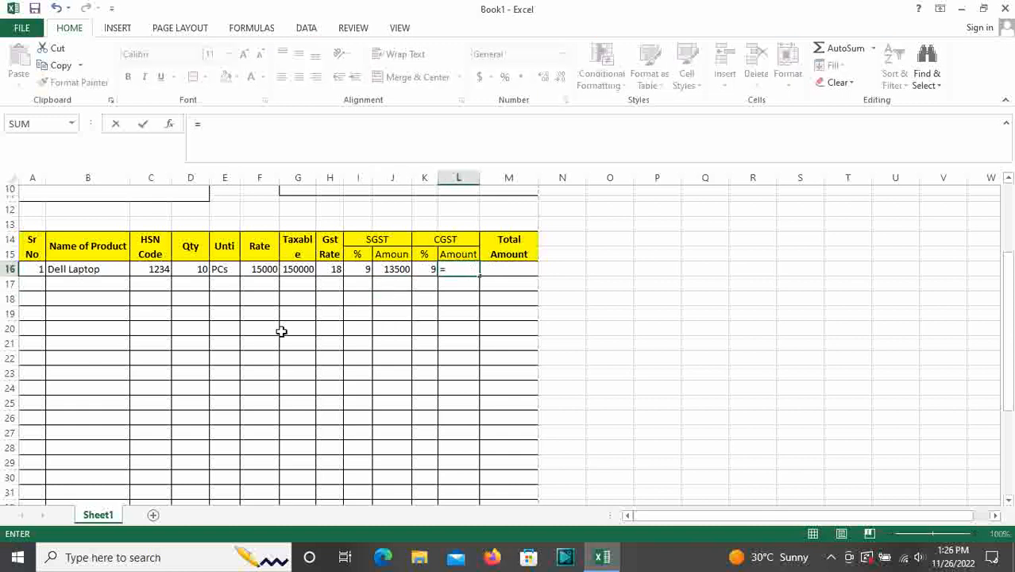
left_click(296, 270)
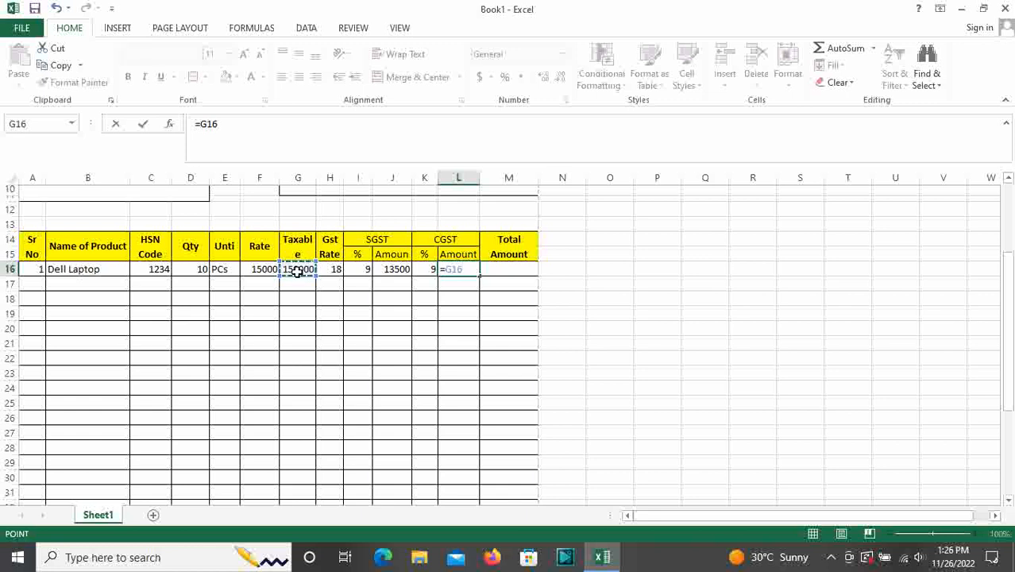
type("*")
left_click(425, 271)
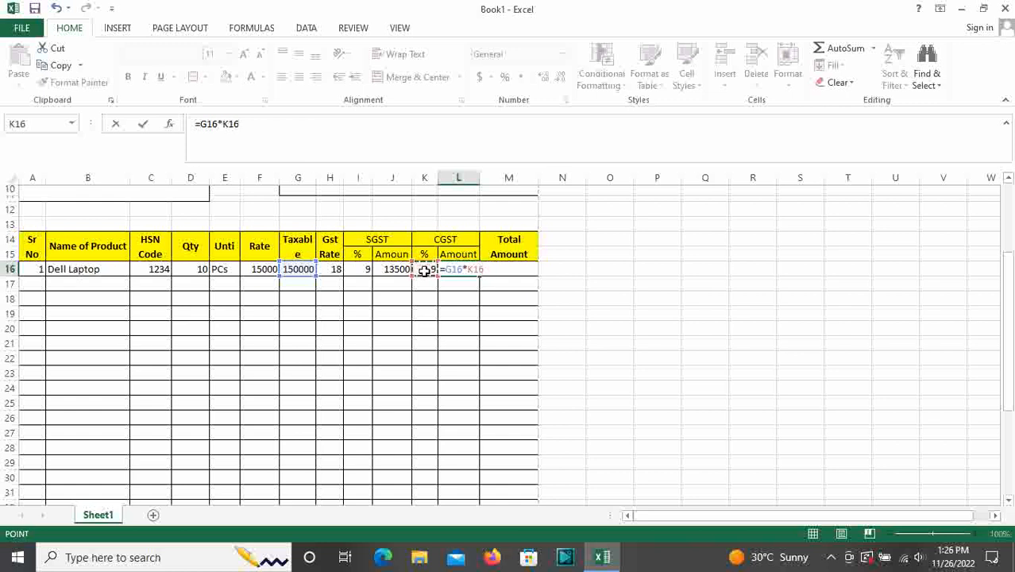
type("%")
key("Return")
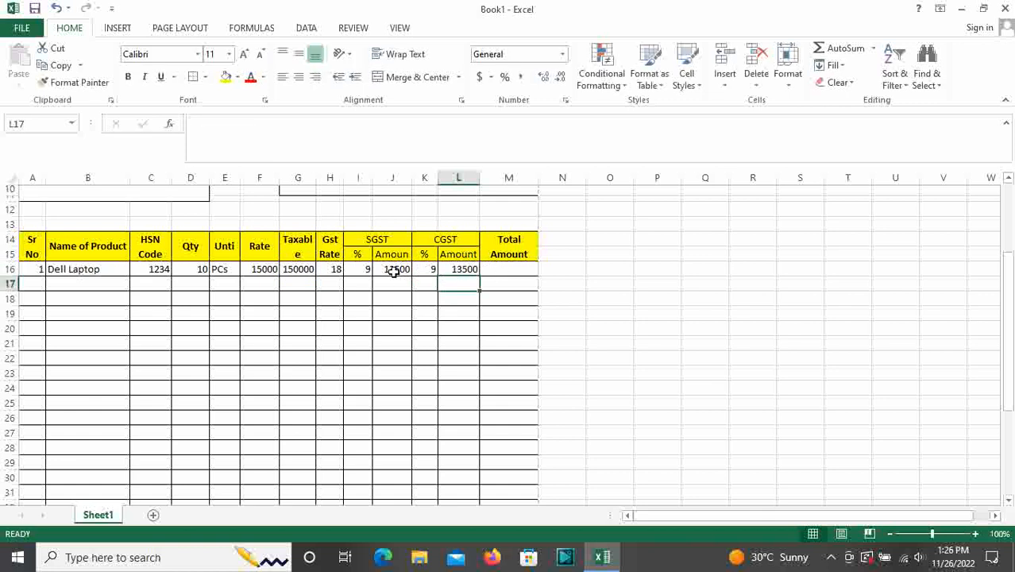
left_click(394, 270)
left_click(462, 269)
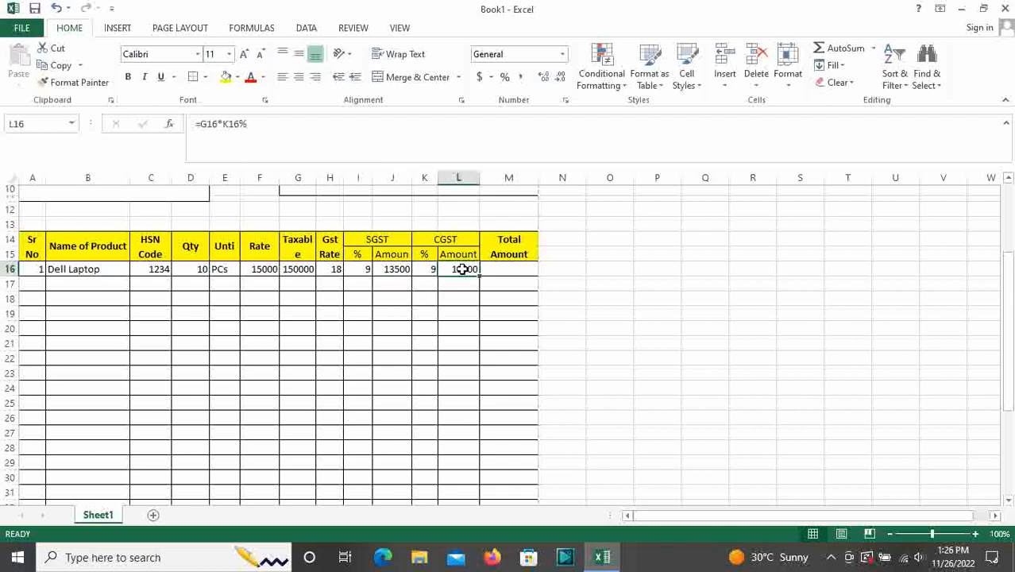
Widen column G so the taxable amount 150000 displays fully
left_click(500, 269)
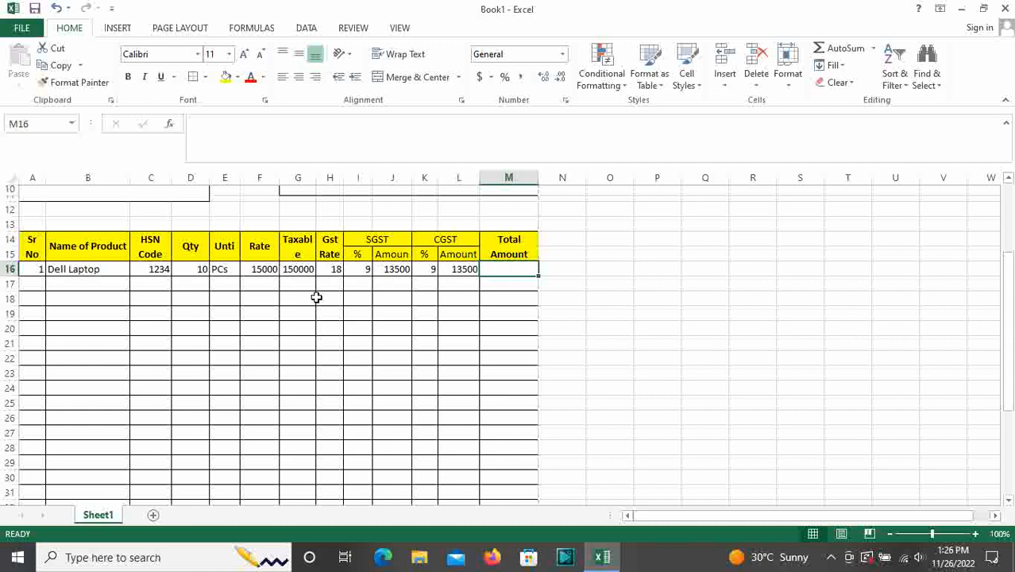
scroll(317, 335, "up", 2, "ctrl")
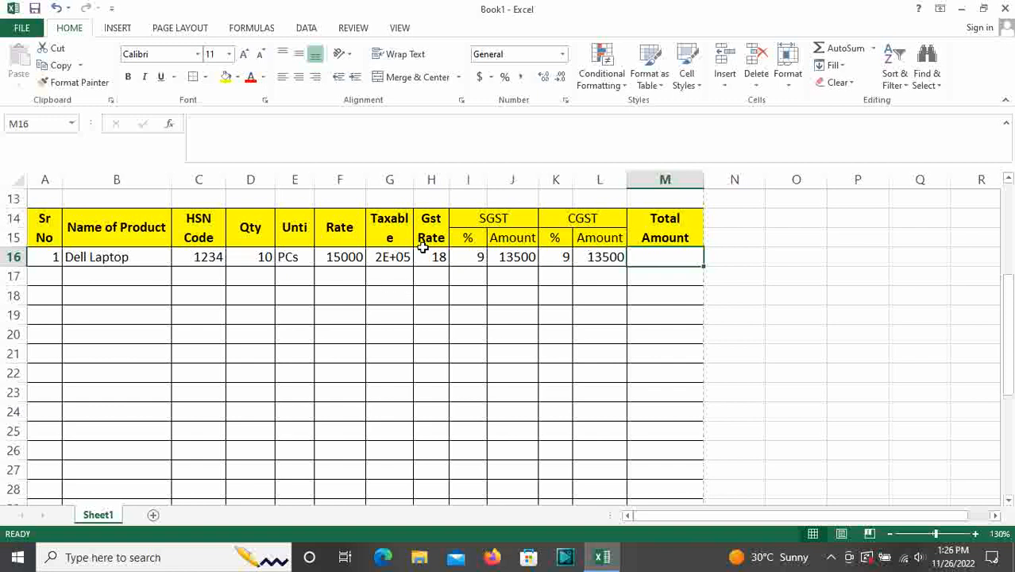
left_click_drag(413, 180, 423, 179)
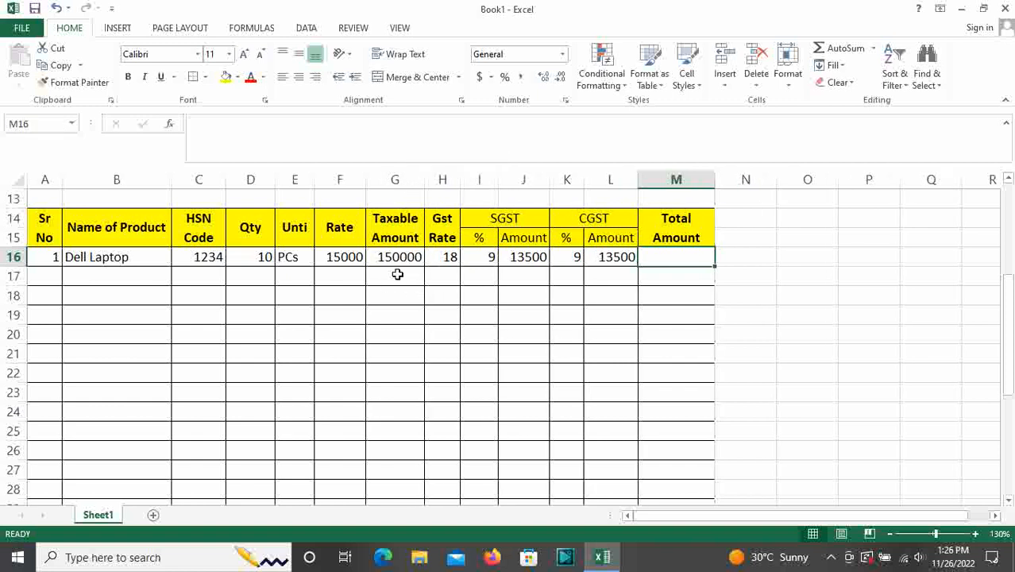
left_click(398, 256)
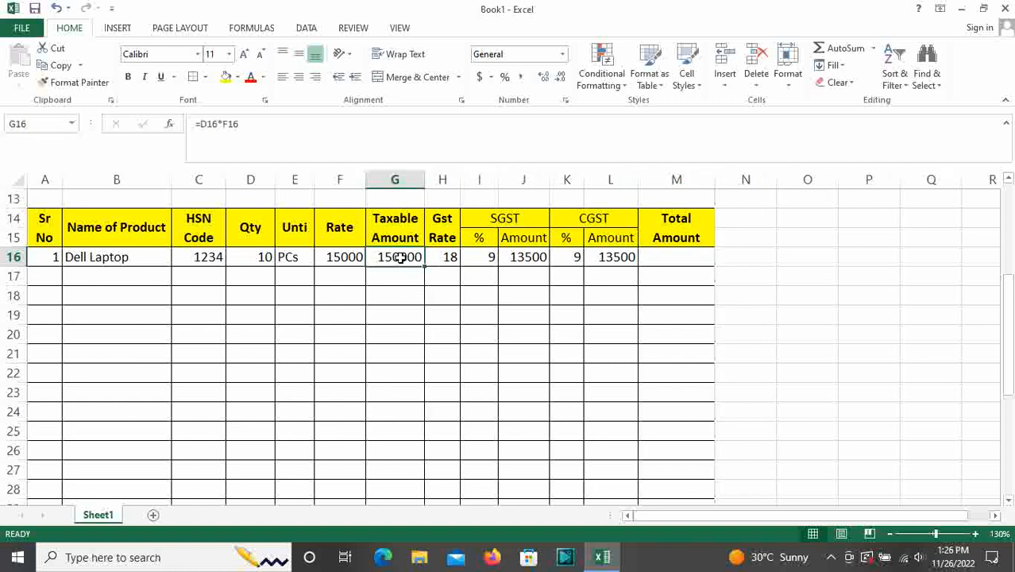
Enter =G16+J16+L16 in M16 so the Dell Laptop total shows 177000
left_click(512, 254)
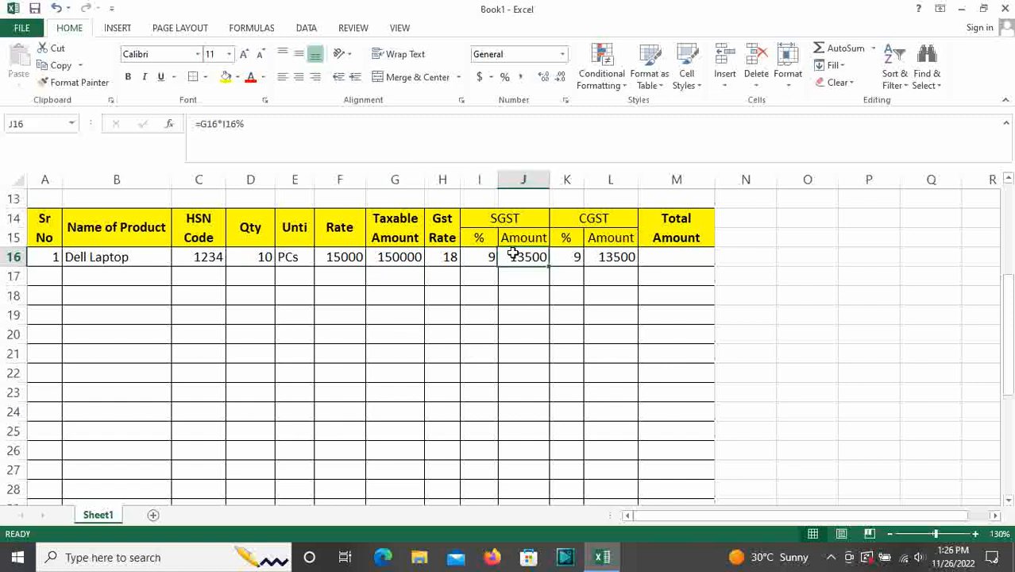
left_click(615, 254)
left_click(659, 259)
double_click(658, 260)
type("=")
left_click(398, 257)
type("+")
left_click(526, 257)
type("+")
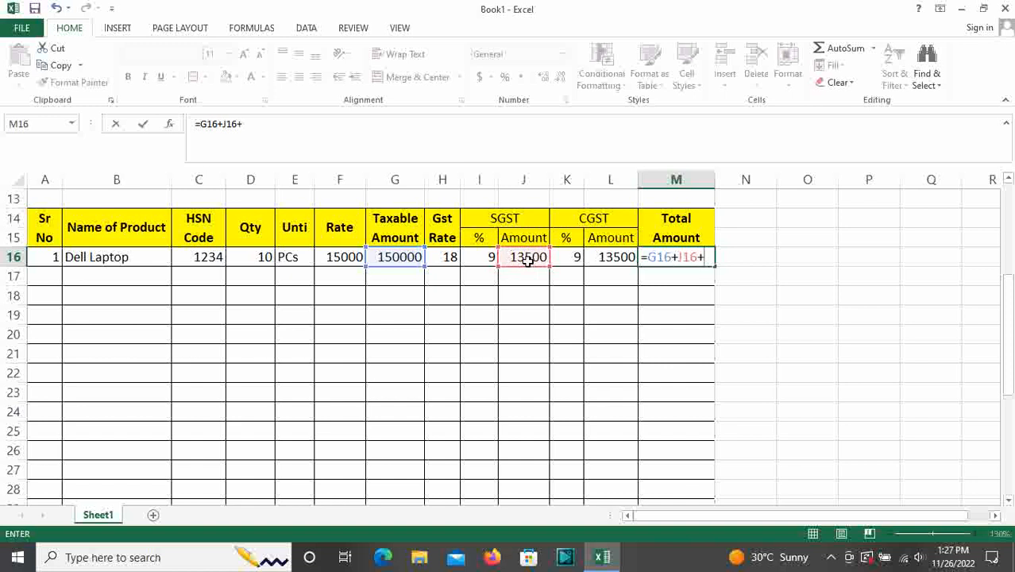
left_click(627, 256)
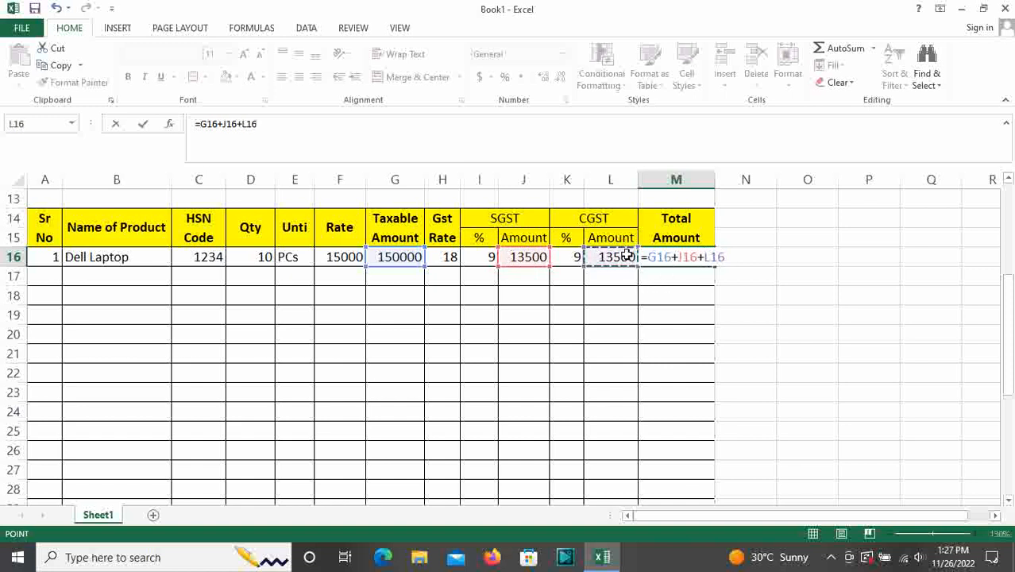
key("Return")
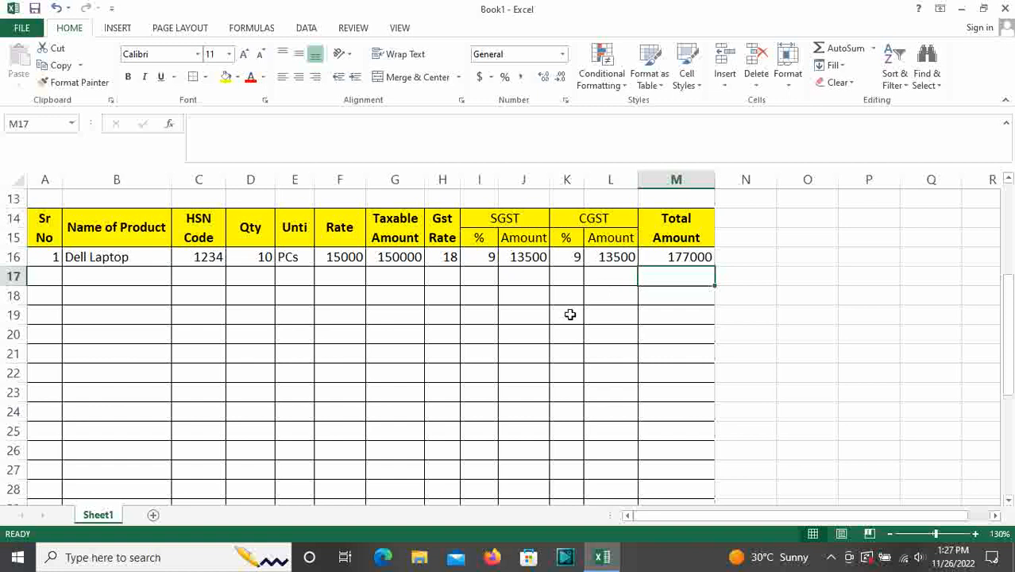
left_click(684, 255)
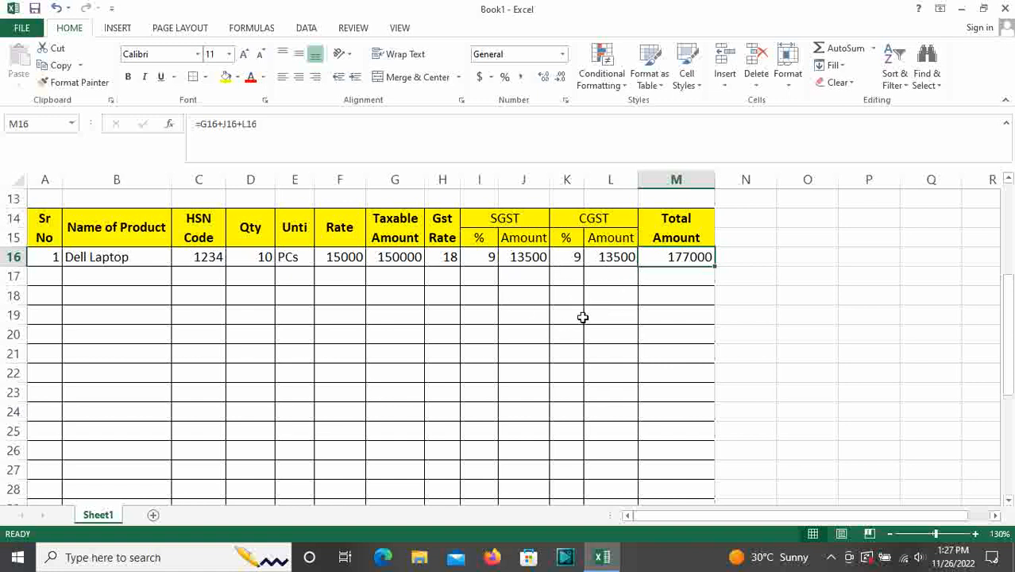
Fill the Total Amount formula from M16 down to row 33
scroll(449, 285, "down", 1)
scroll(449, 285, "up", 1)
scroll(509, 346, "down", 1)
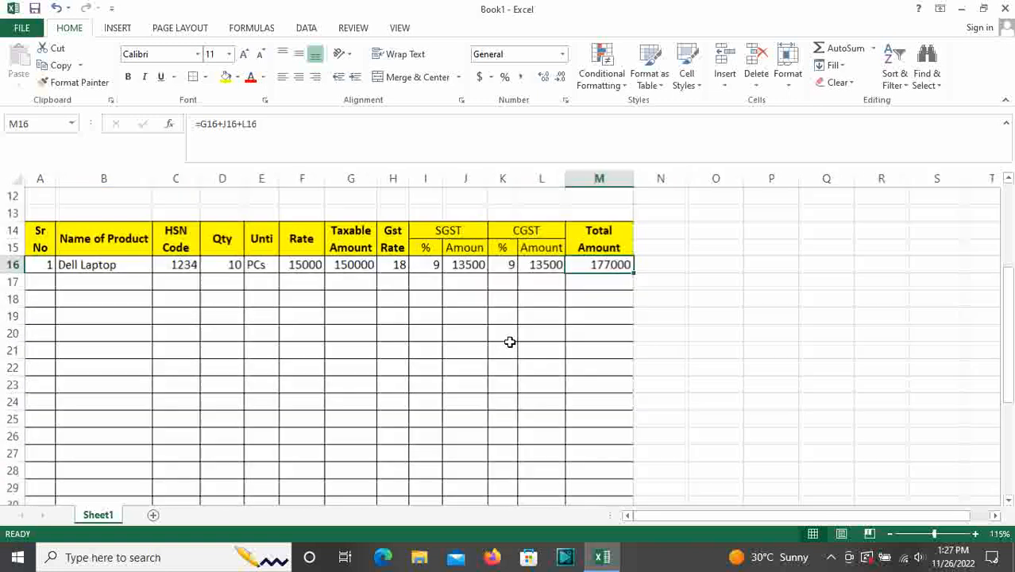
left_click_drag(632, 274, 594, 375)
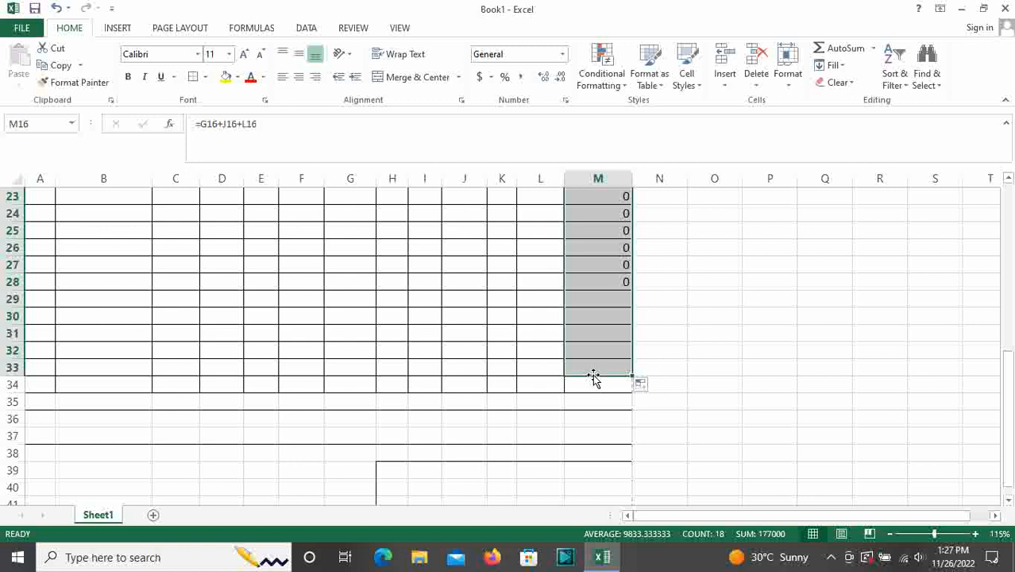
left_click(592, 386)
Copy the L16, K16, J16, I16 and G16 tax and taxable-amount formulas down to row 33
scroll(640, 397, "up", 6)
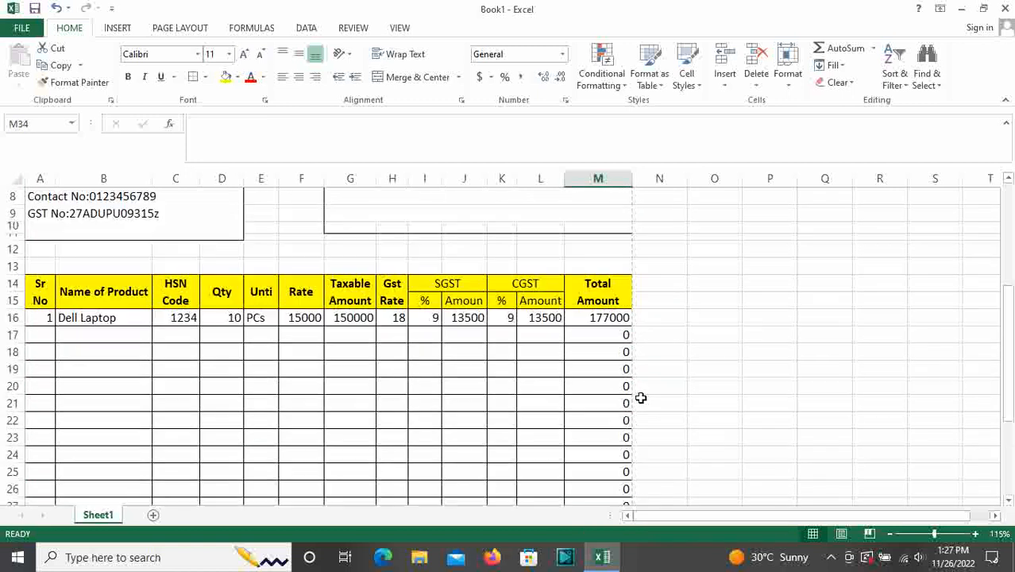
left_click(528, 371)
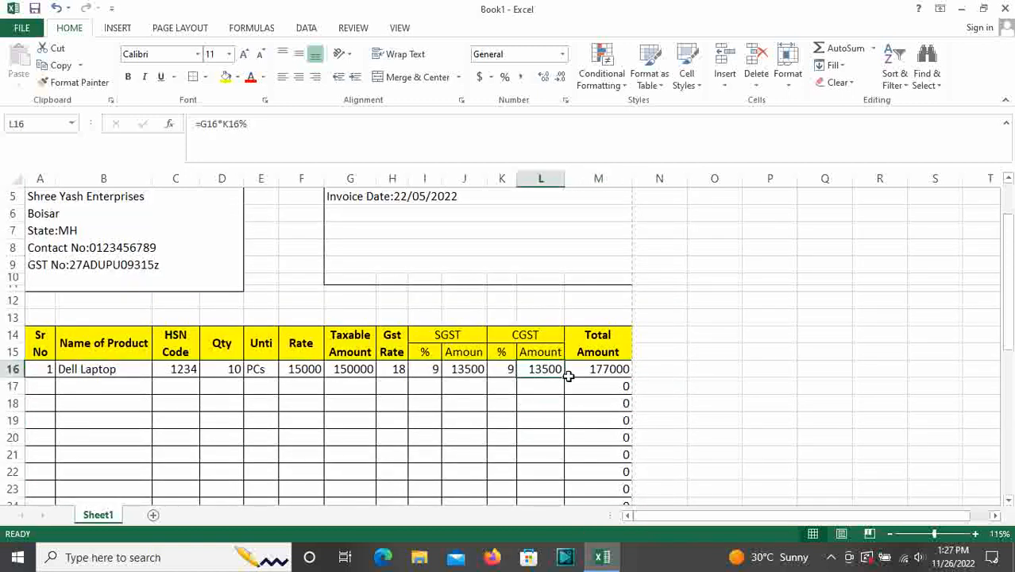
double_click(563, 378)
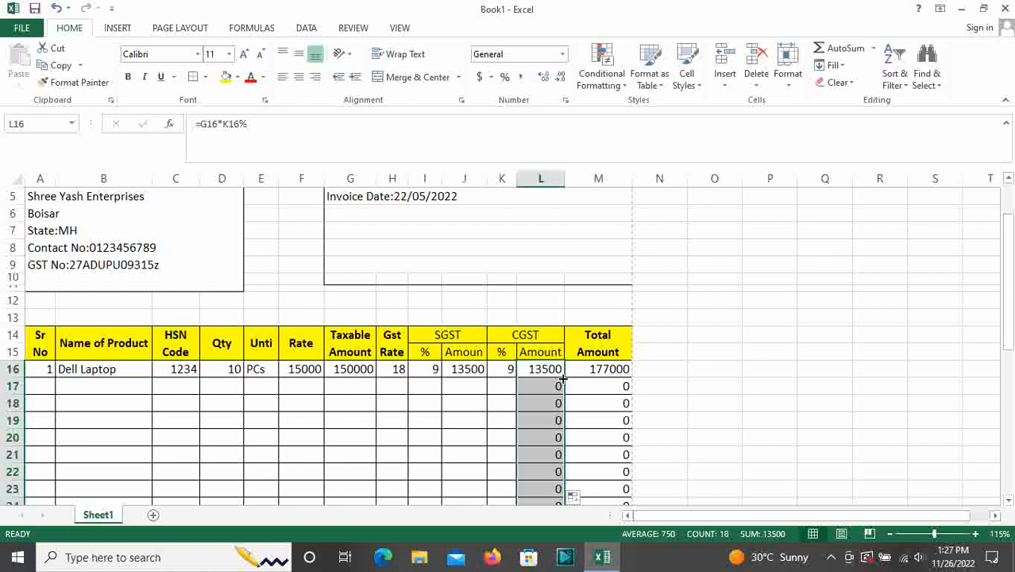
left_click(511, 370)
double_click(514, 379)
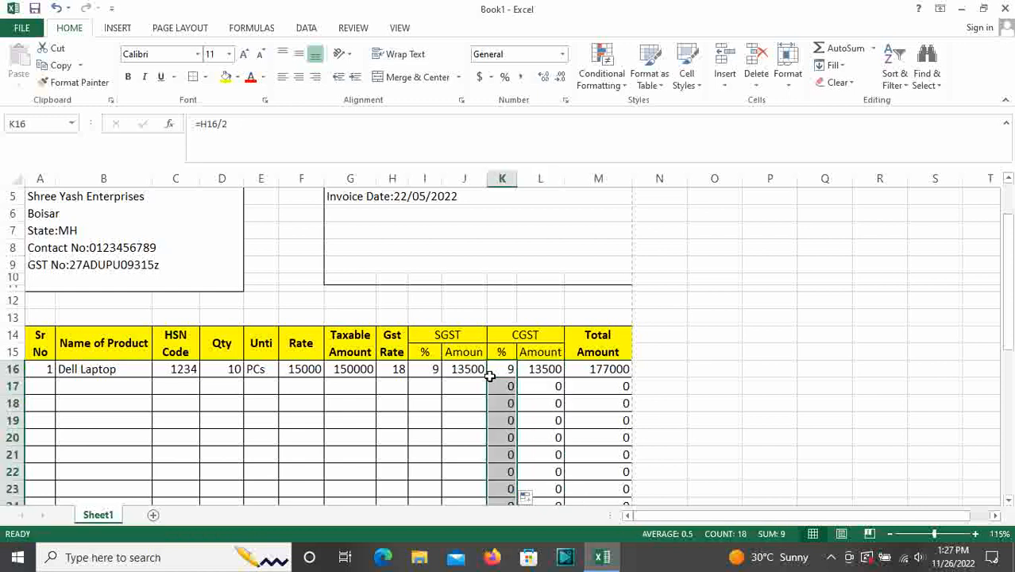
left_click(469, 370)
double_click(487, 378)
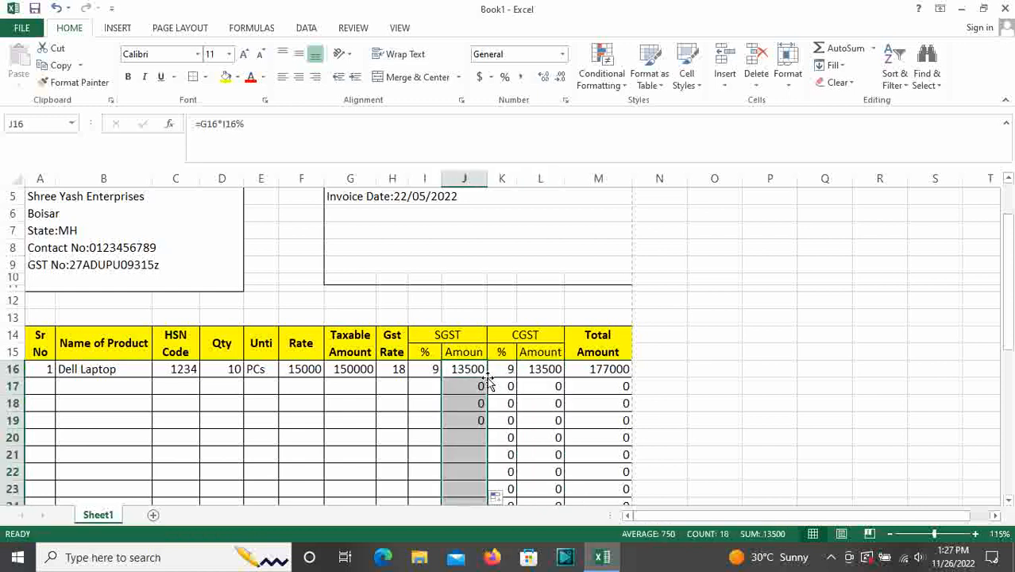
left_click(435, 370)
double_click(446, 379)
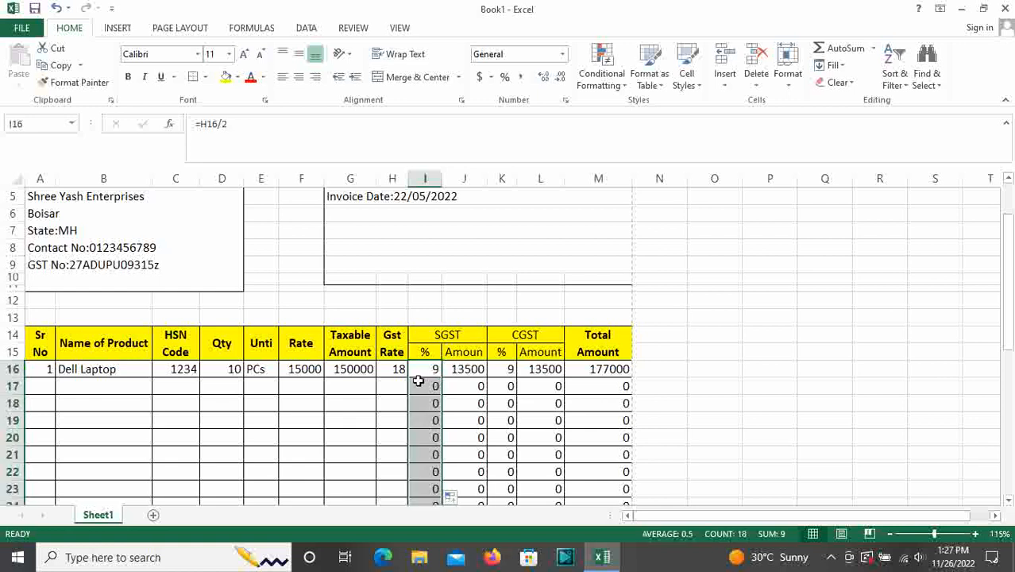
left_click(350, 370)
double_click(378, 380)
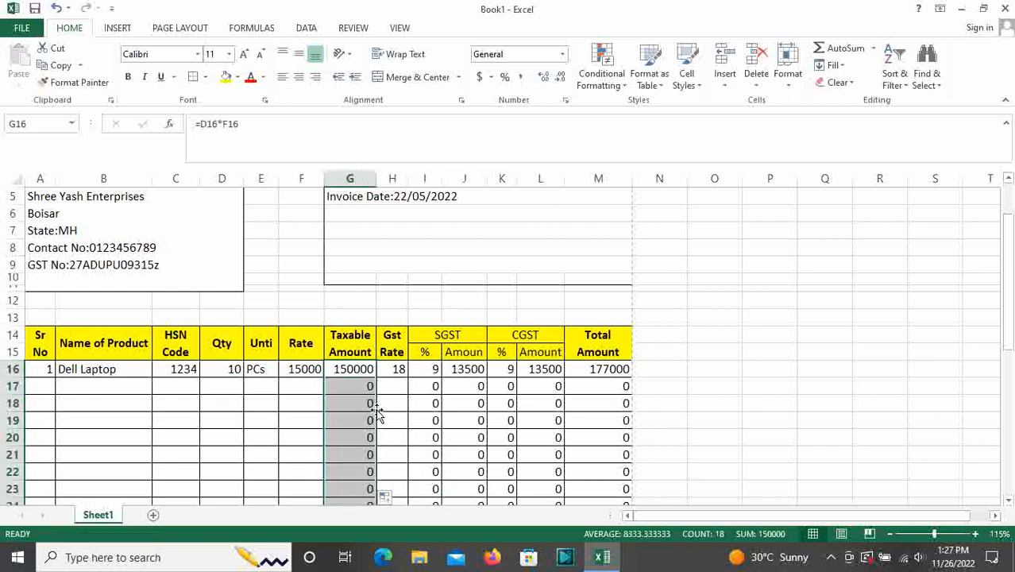
Select A34:C34 to hold the totals label
scroll(382, 414, "down", 1)
scroll(360, 401, "down", 4)
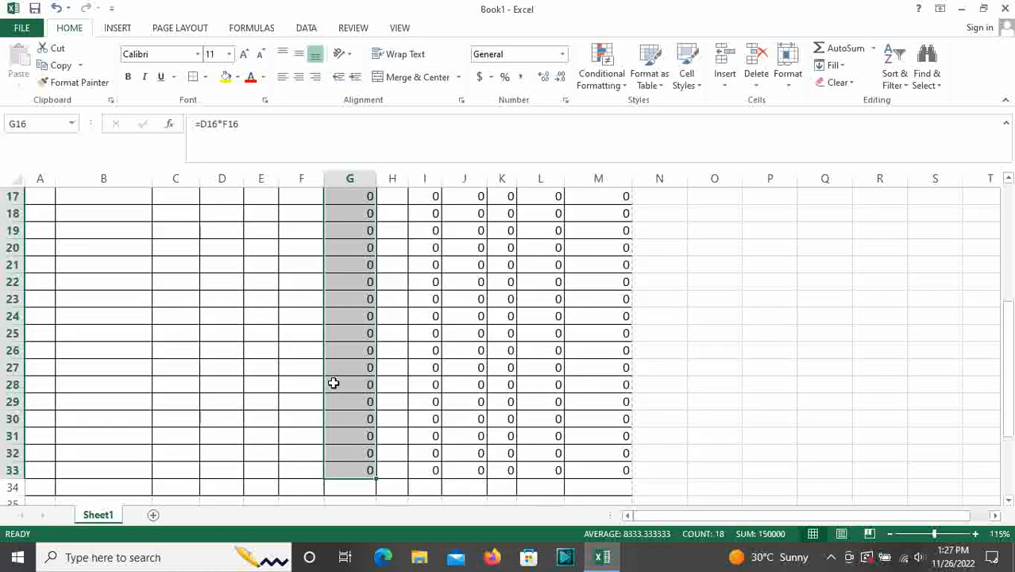
left_click_drag(40, 440, 161, 436)
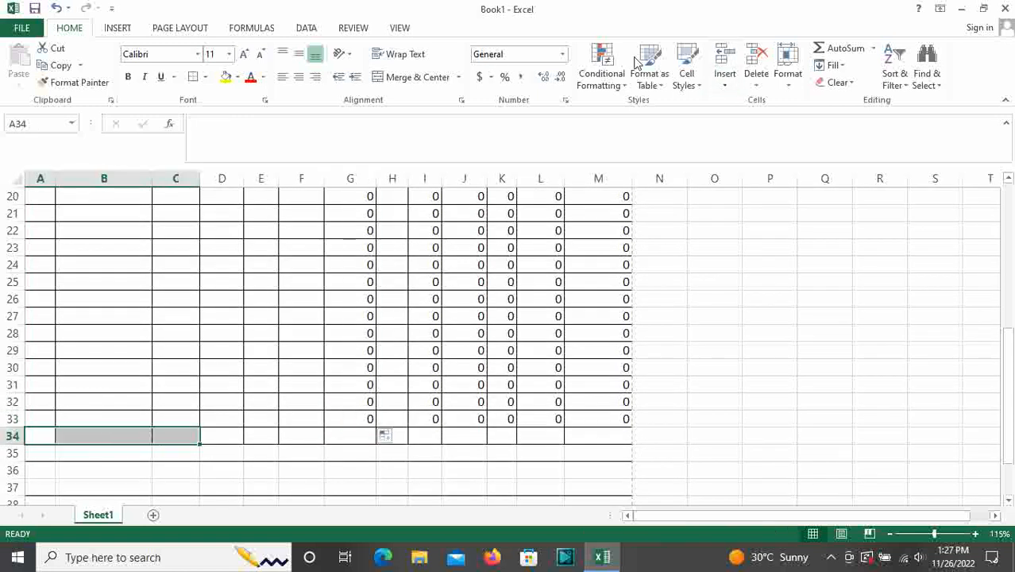
Merge and center A34:C34 and label it Total
left_click(401, 76)
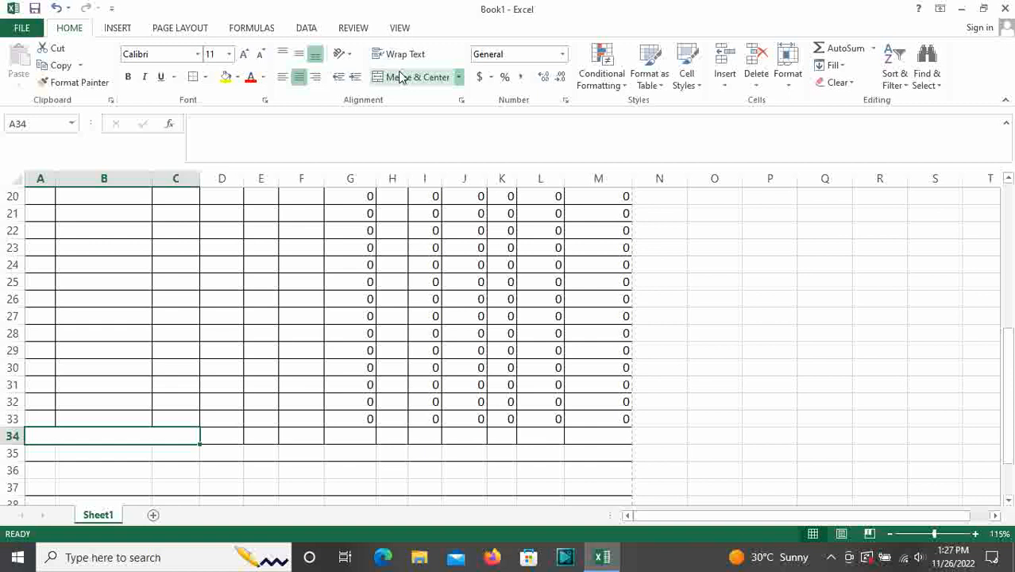
type("Total")
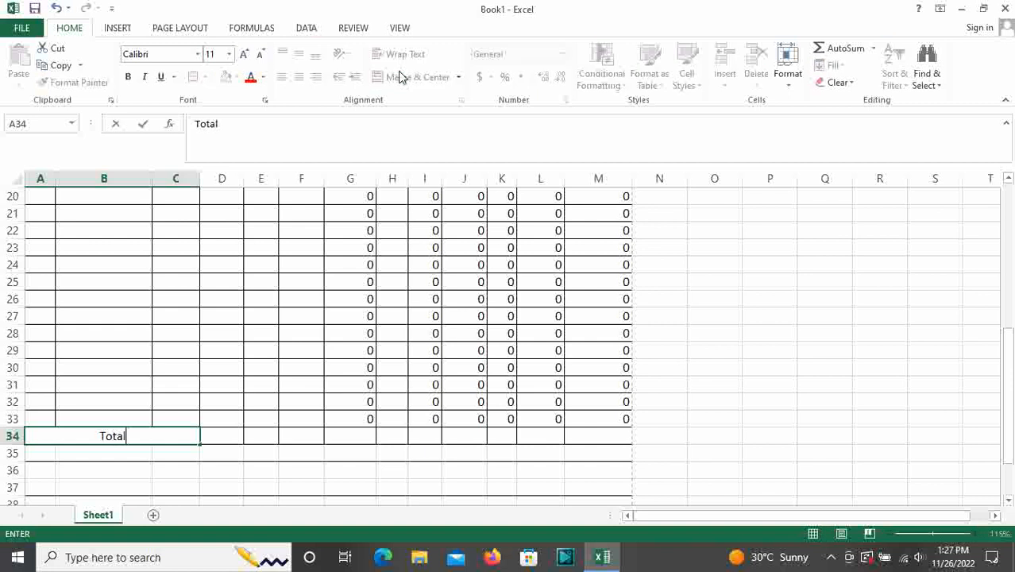
left_click(644, 453)
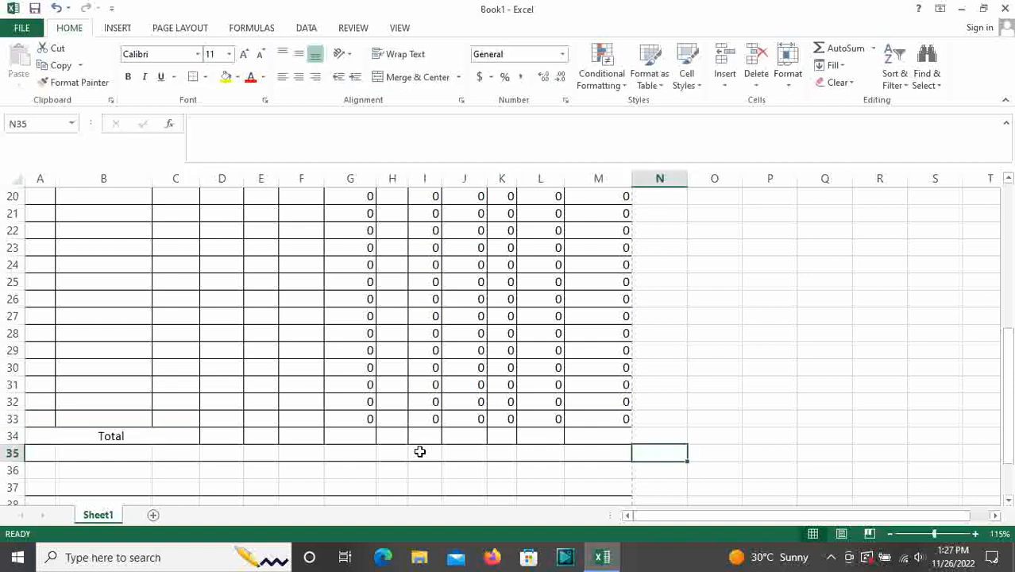
AutoSum the Total Amount into M34 (177000) and the CGST amounts into L34 (13500)
left_click(585, 441)
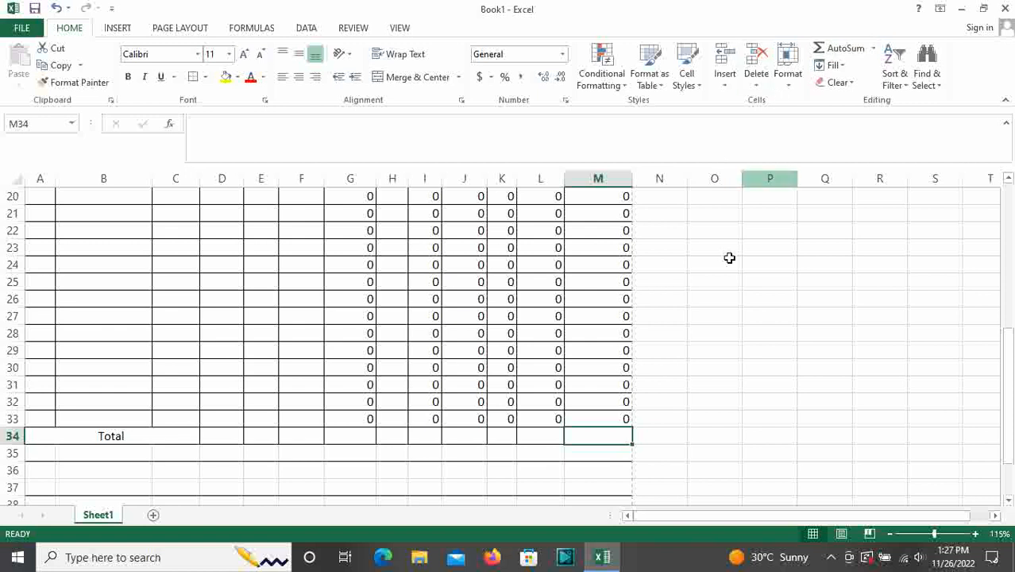
scroll(629, 403, "up", 6)
scroll(585, 404, "down", 2)
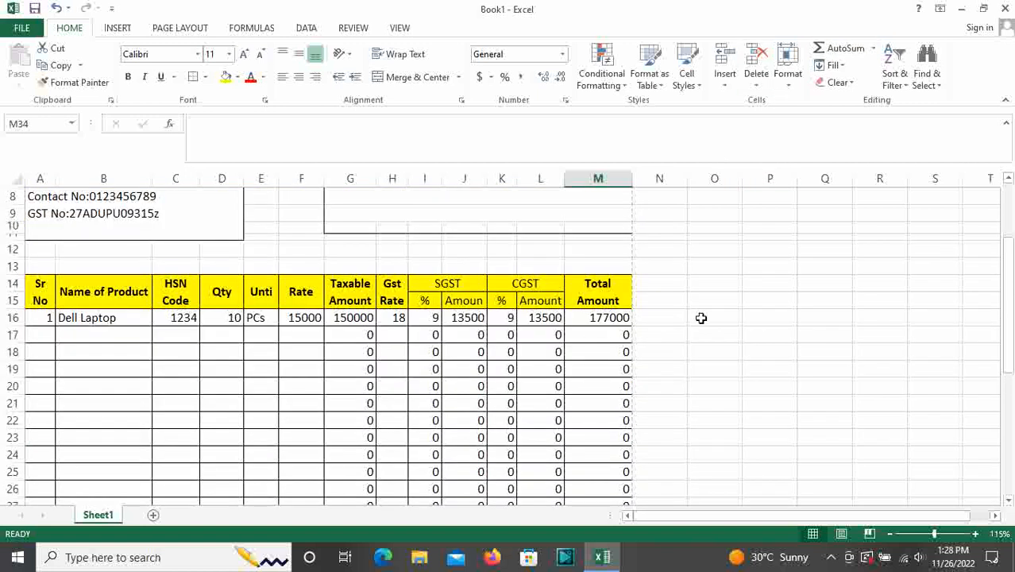
left_click(838, 50)
key("Return")
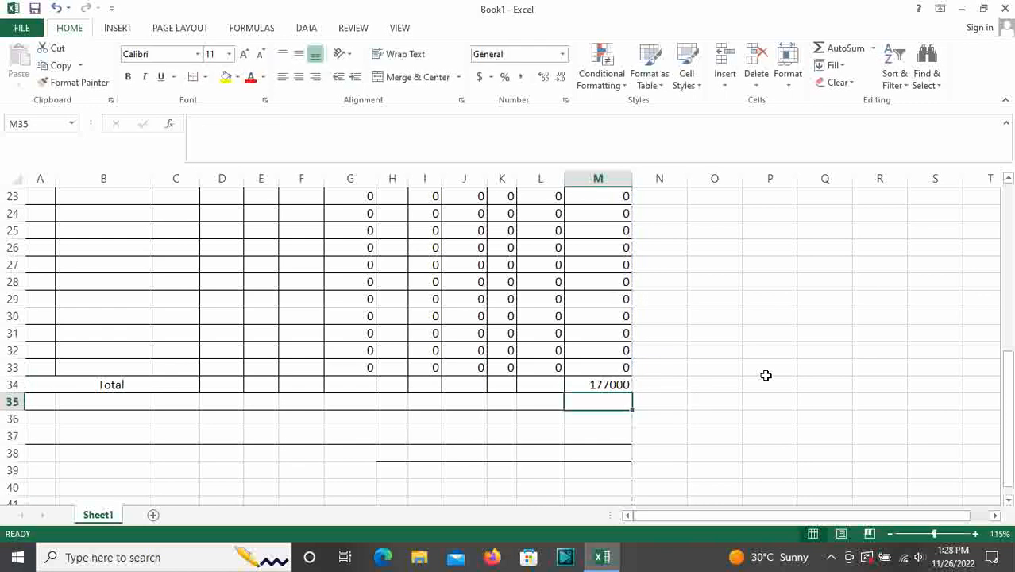
left_click(535, 382)
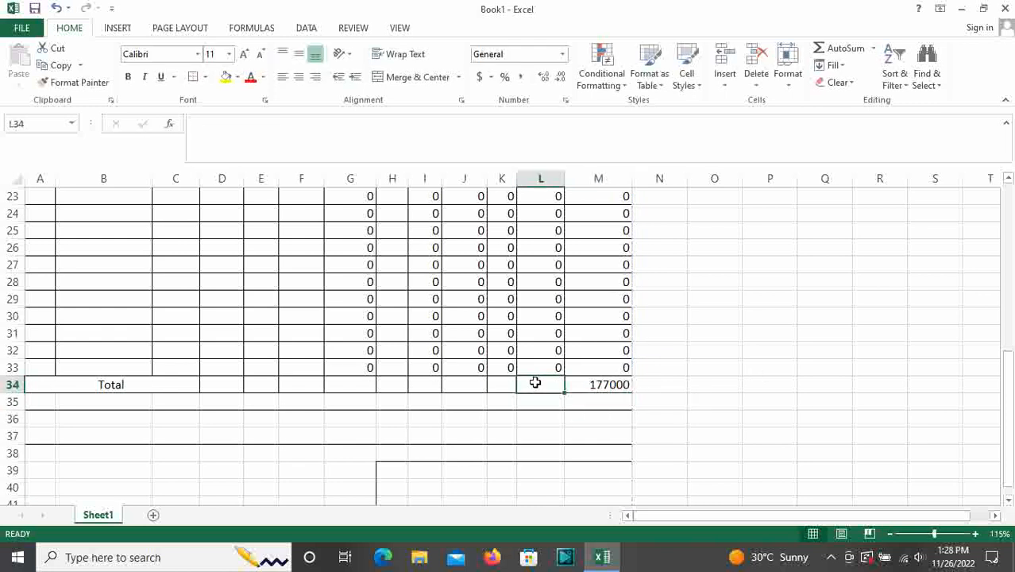
left_click(830, 52)
key("Return")
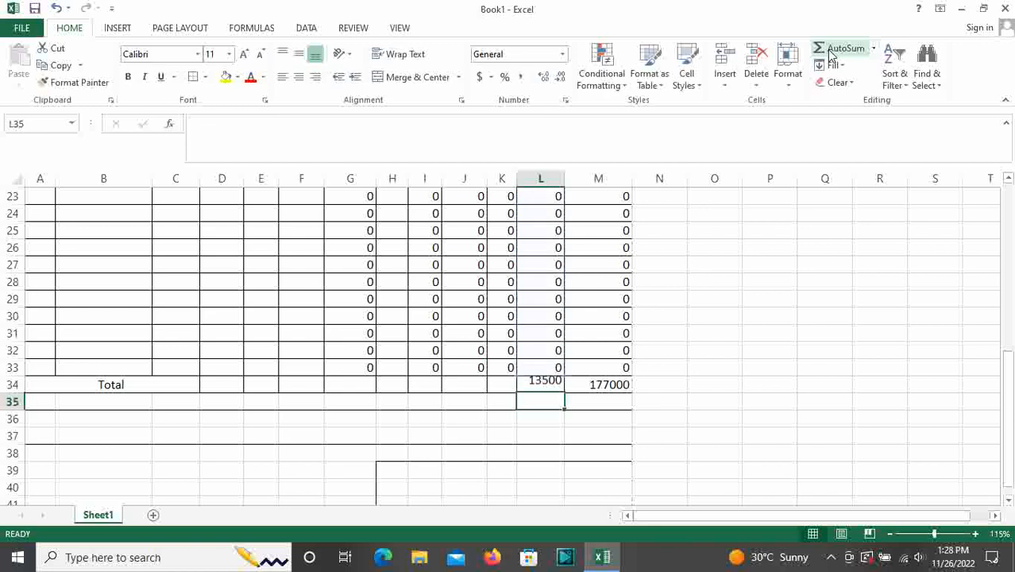
AutoSum the SGST amounts into J34 (13500) and the Taxable Amount into G34 (150000)
scroll(461, 384, "up", 3)
scroll(461, 384, "down", 3)
left_click(472, 385)
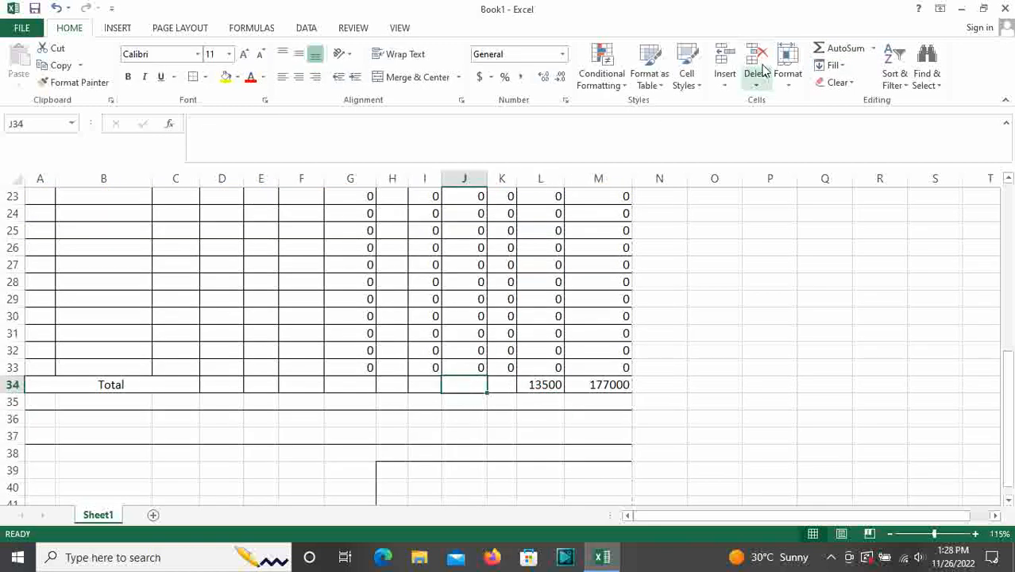
left_click(822, 50)
key("Return")
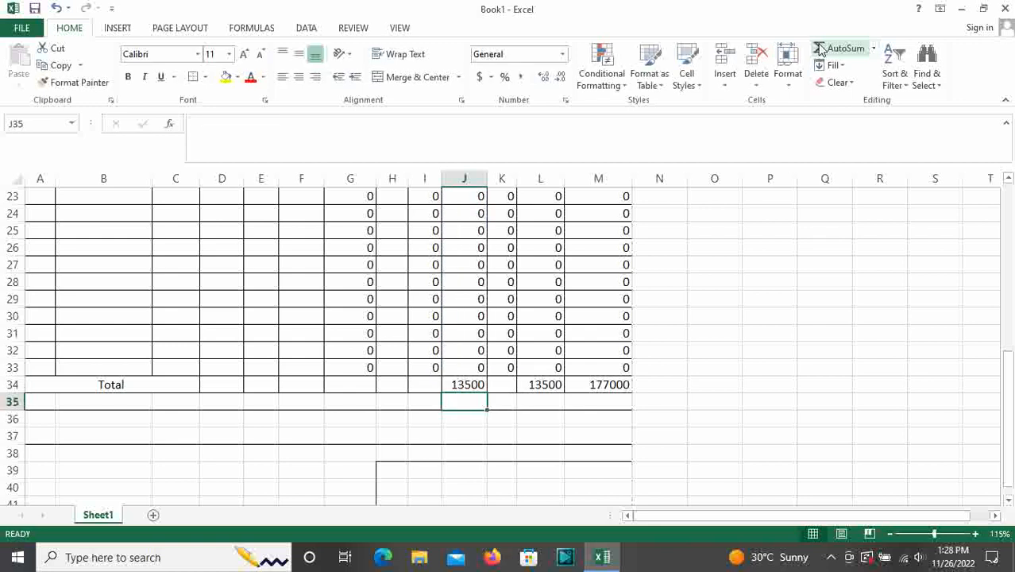
scroll(596, 206, "up", 5)
scroll(511, 319, "down", 3)
scroll(511, 319, "down", 2)
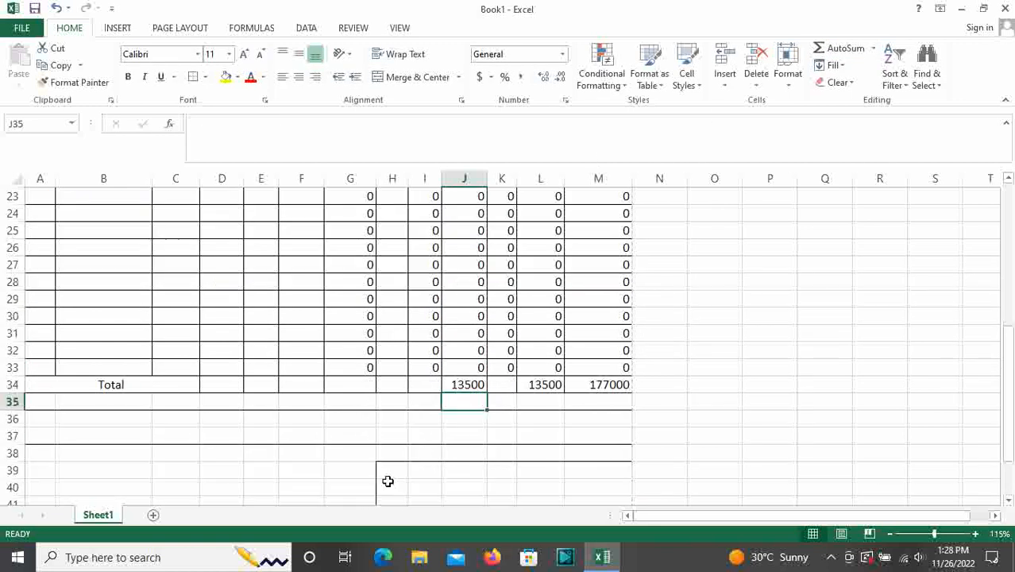
left_click(358, 383)
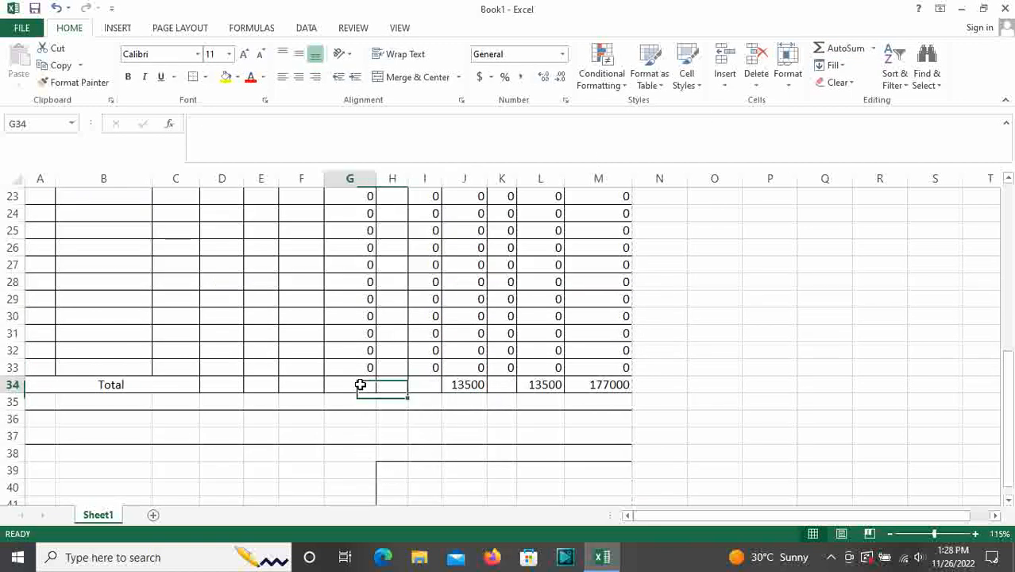
left_click(835, 51)
key("Return")
Undo an accidental fill of rate 15000, then enter item 2, Vivo Mobile, HSN 12345 in row 17
scroll(502, 298, "up", 3)
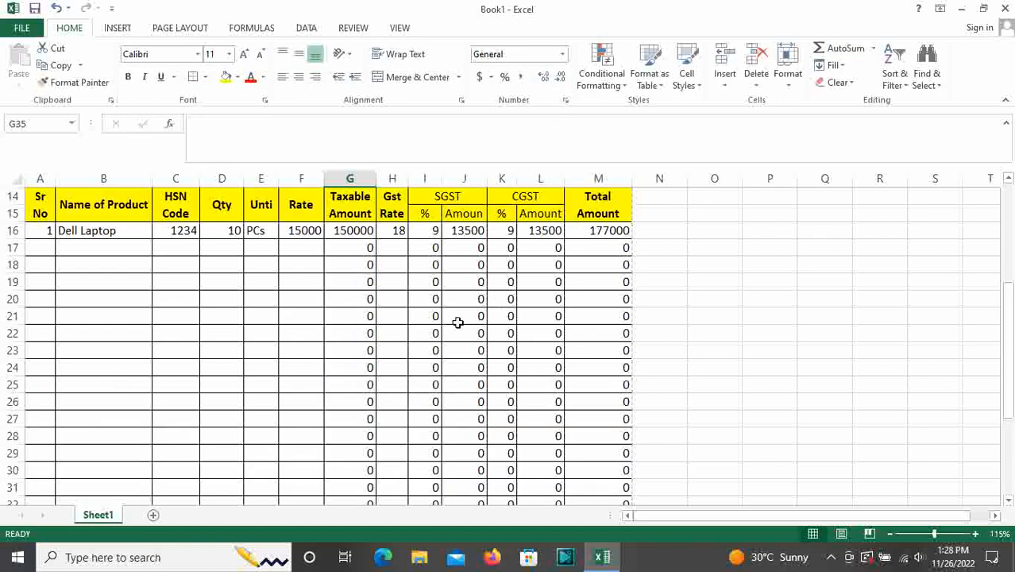
left_click(309, 234)
double_click(323, 239)
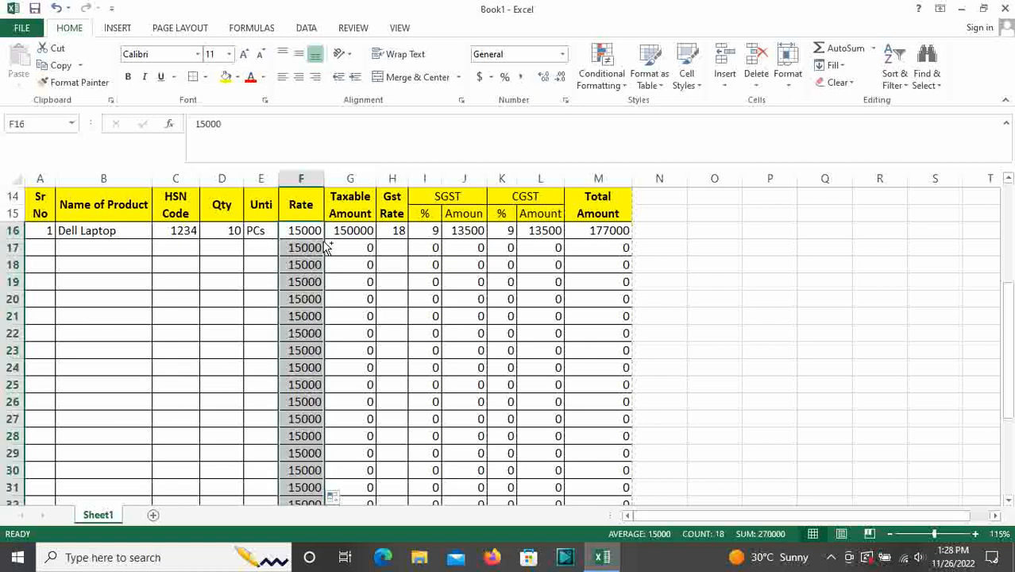
key("ctrl+z")
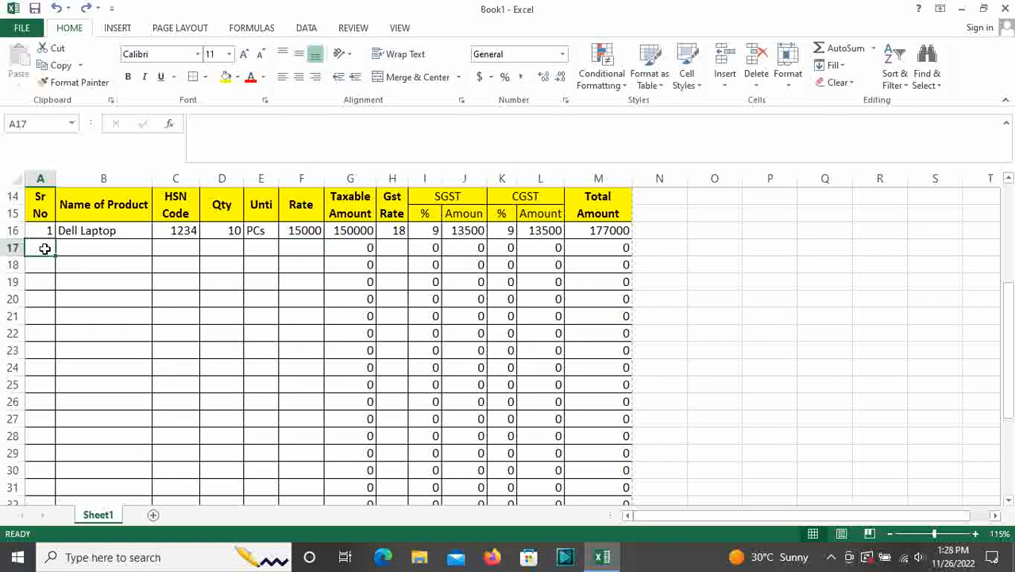
type("2")
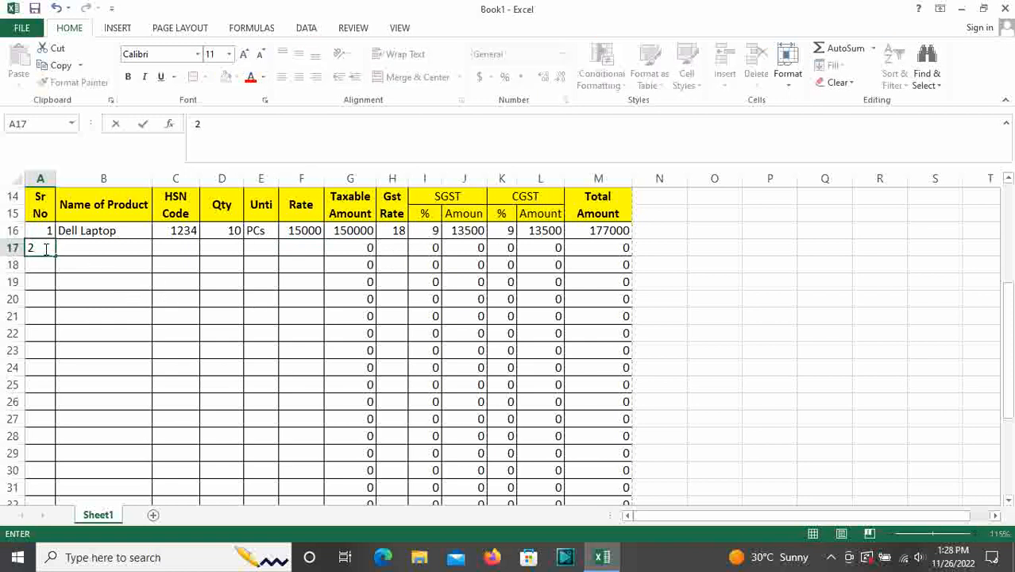
key("Tab")
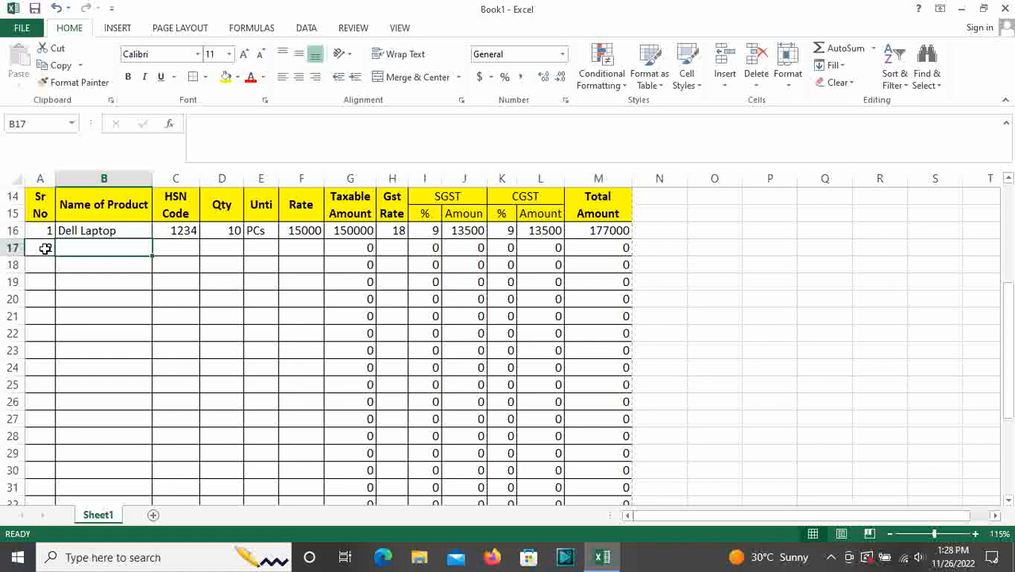
type("Viv")
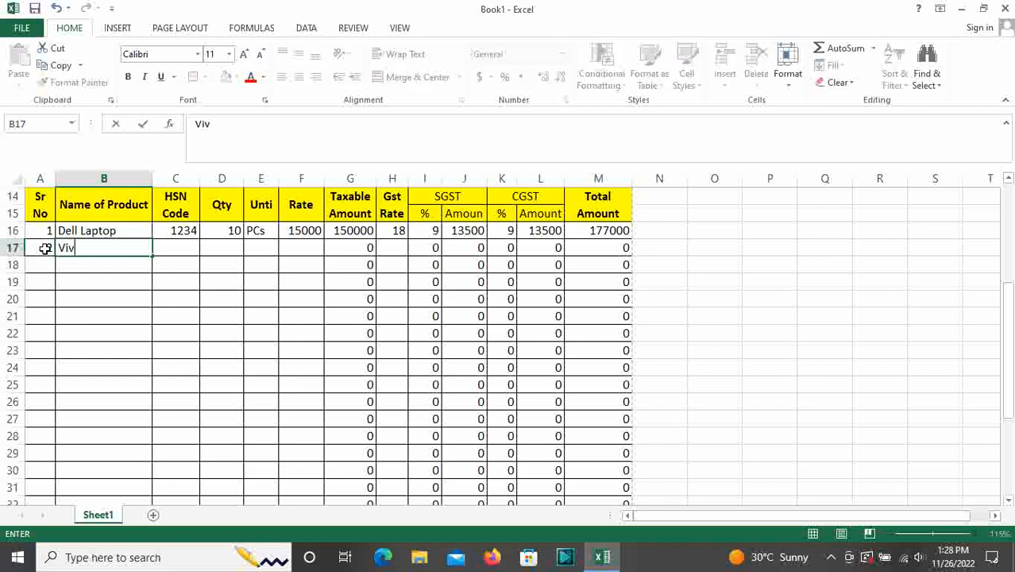
type("o Mobile")
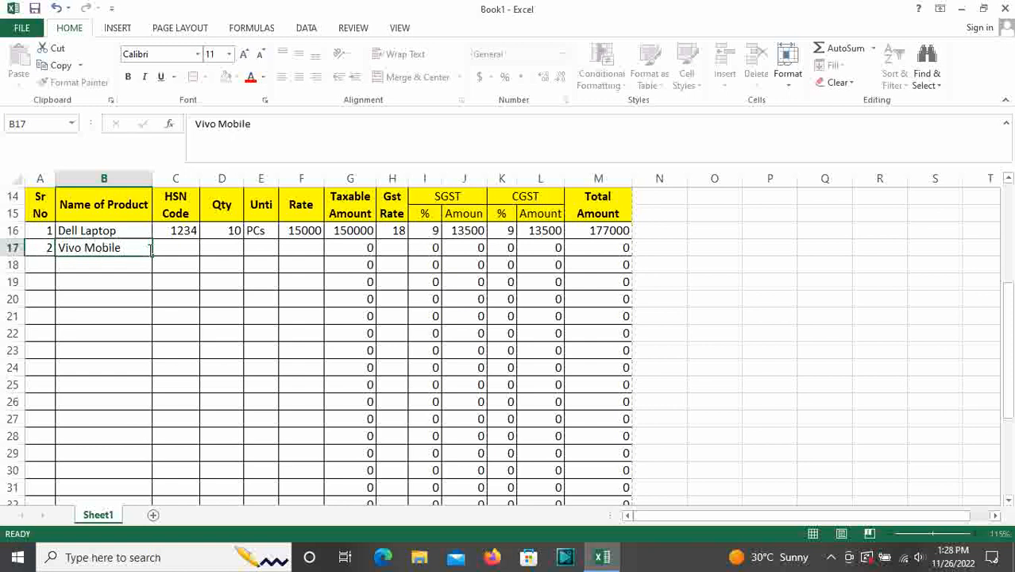
key("Tab")
type("12345")
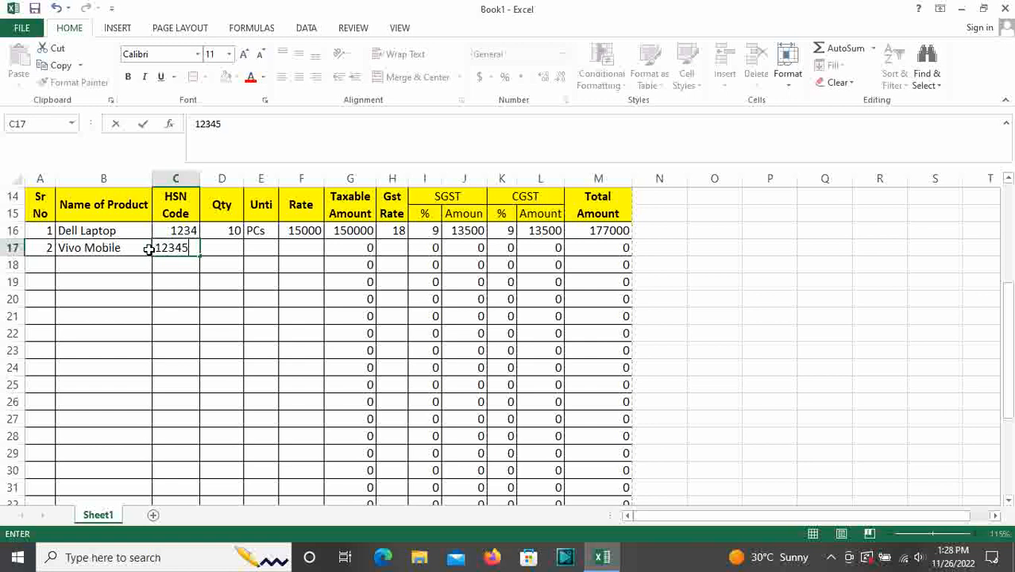
key("Tab")
Enter quantity 50, unit PCS and rate 12000 for Vivo Mobile
type("50")
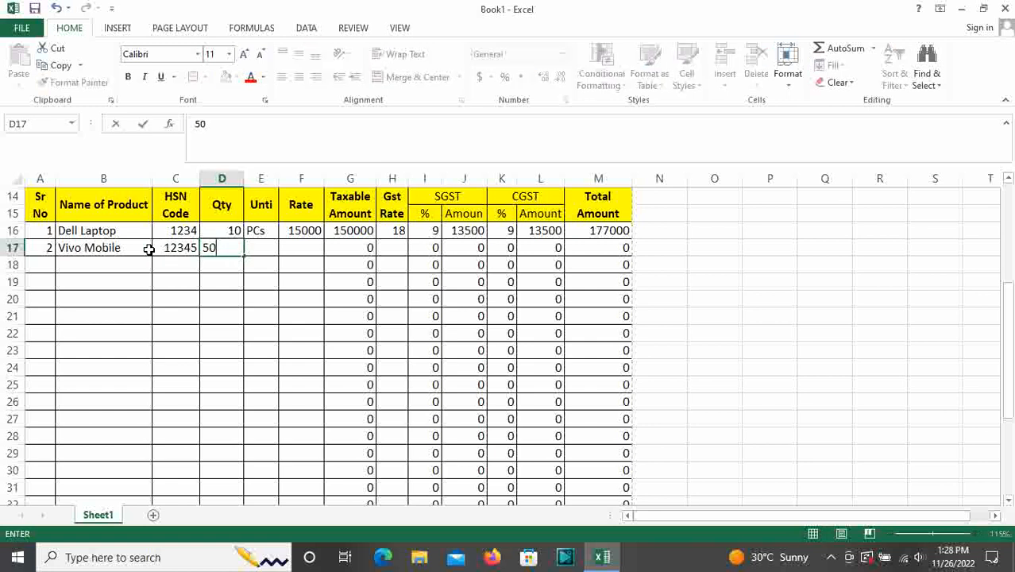
key("Tab")
type("PCs")
key("BackSpace")
type("S")
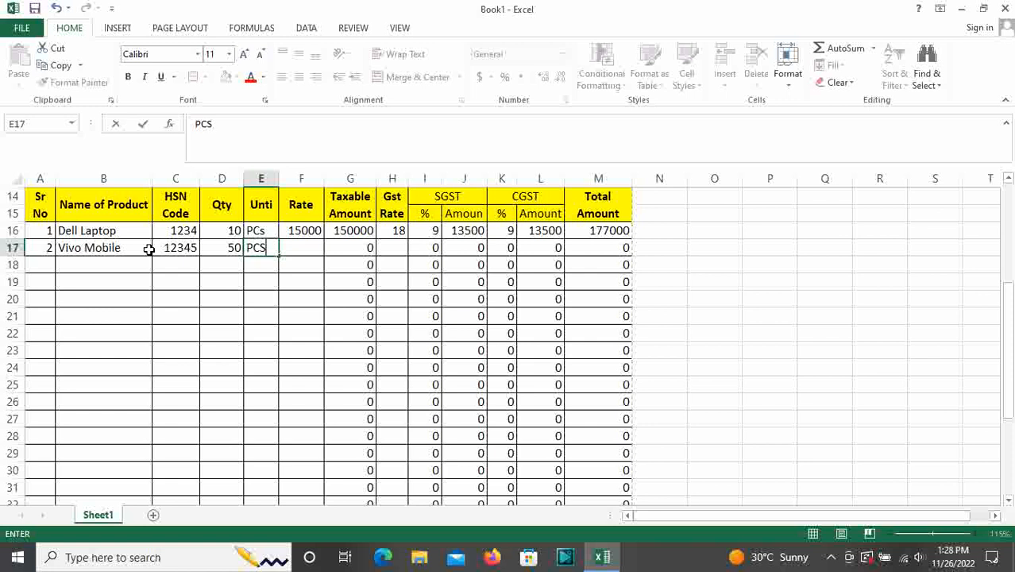
key("Tab")
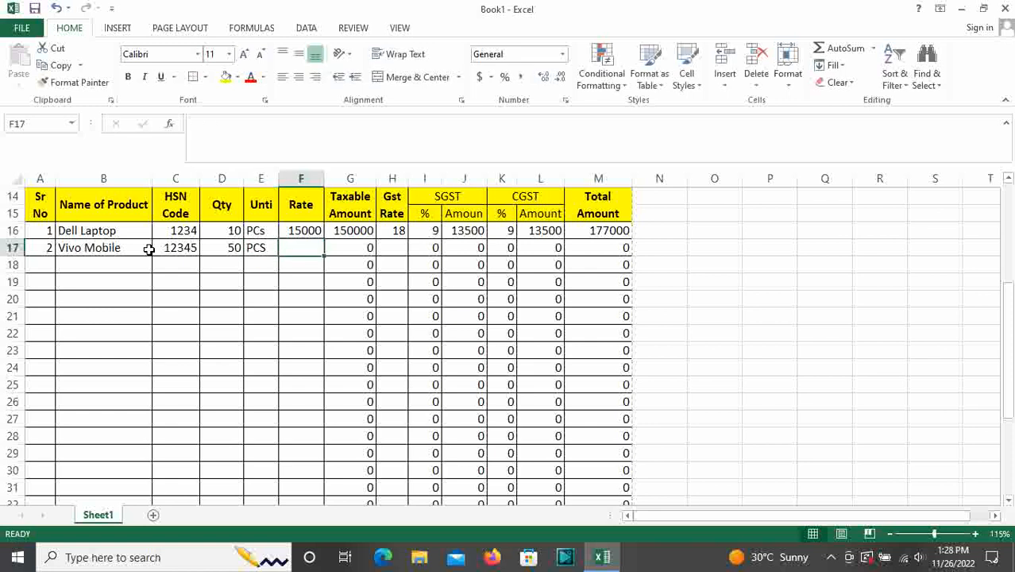
type("12000")
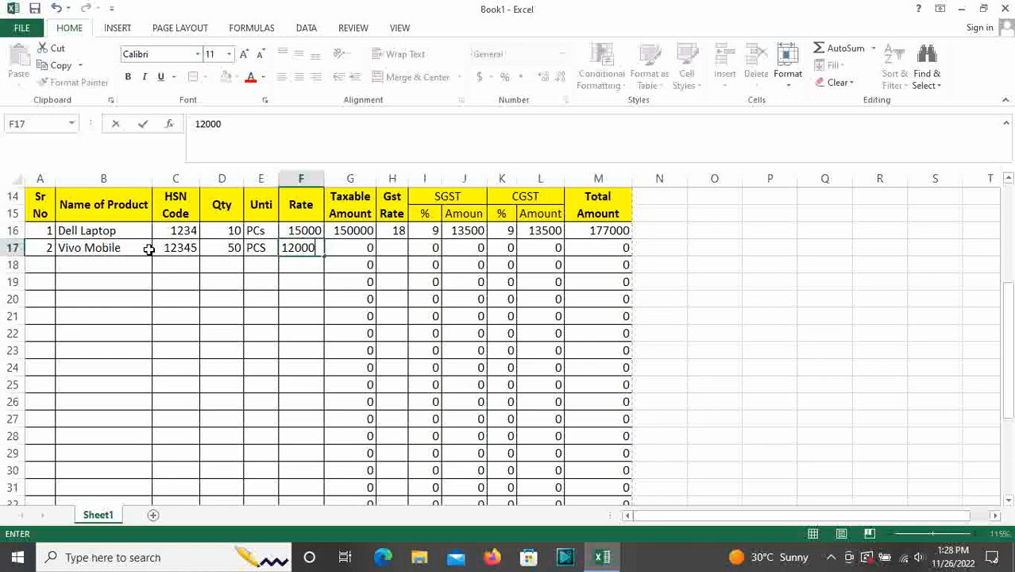
key("Tab")
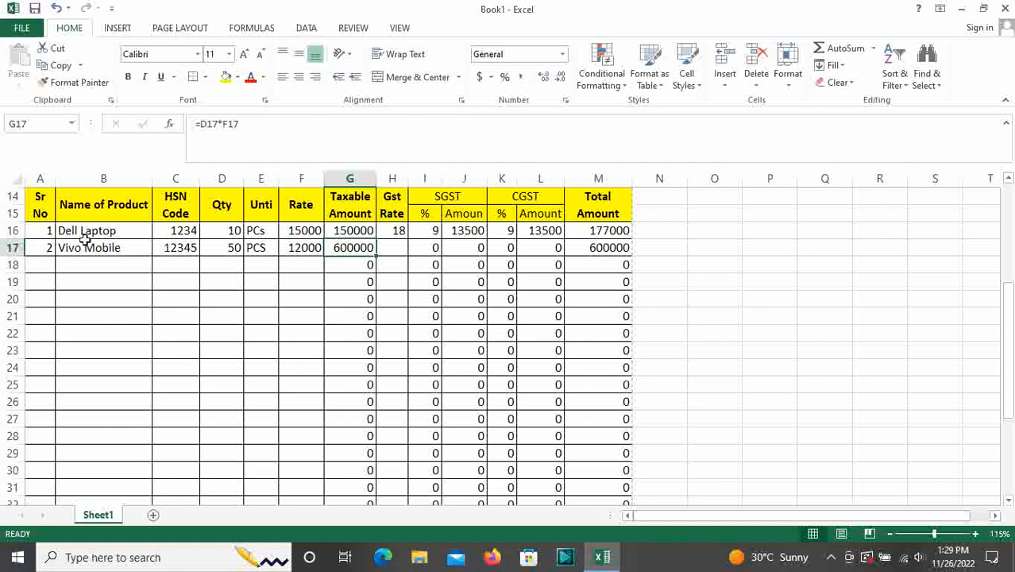
Set the Vivo Mobile GST rate to 28 in H17, raising the grand total to 945000
left_click_drag(32, 252, 598, 247)
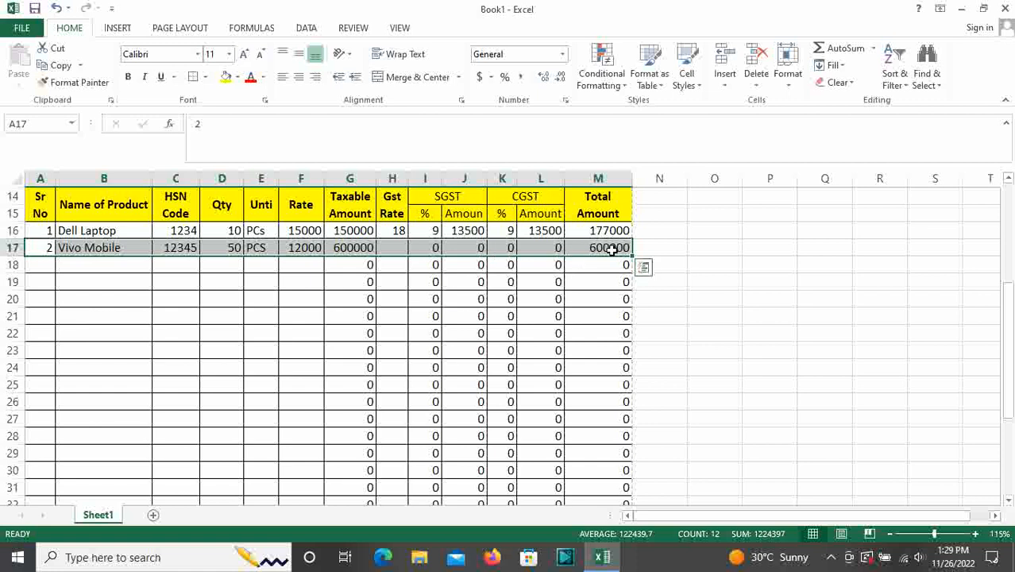
scroll(484, 335, "up", 3, "ctrl")
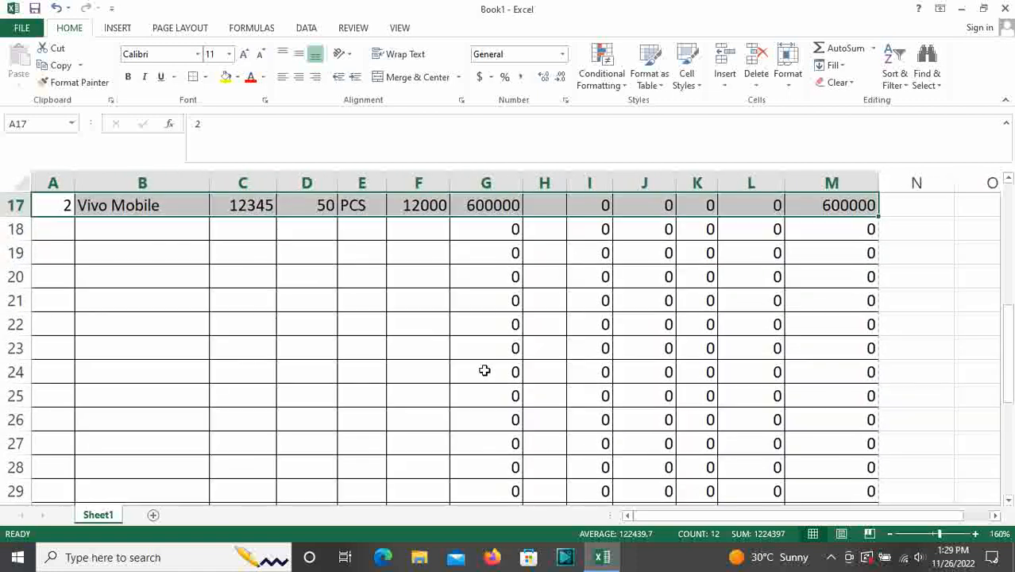
left_click(541, 335)
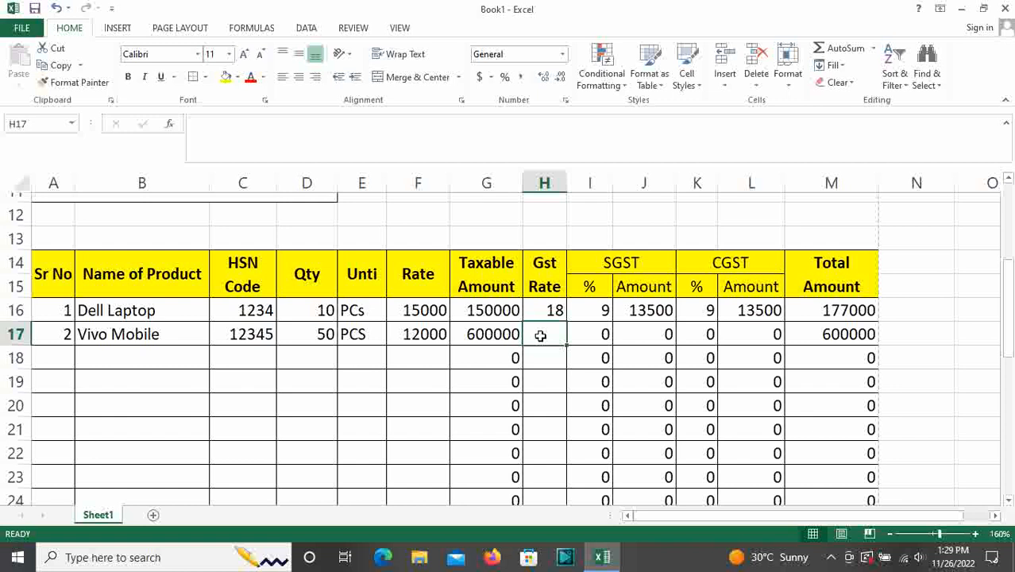
type("28")
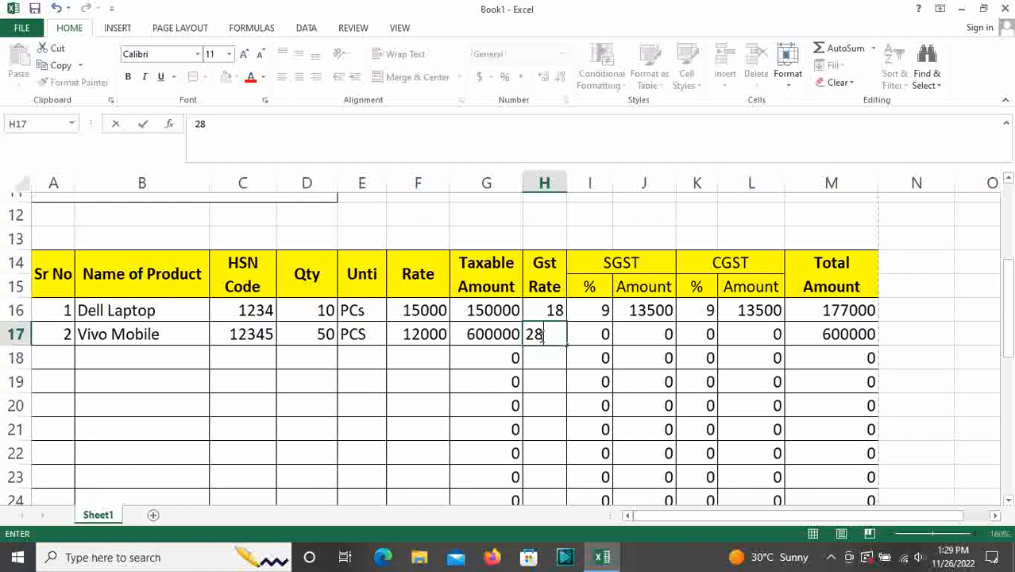
key("Return")
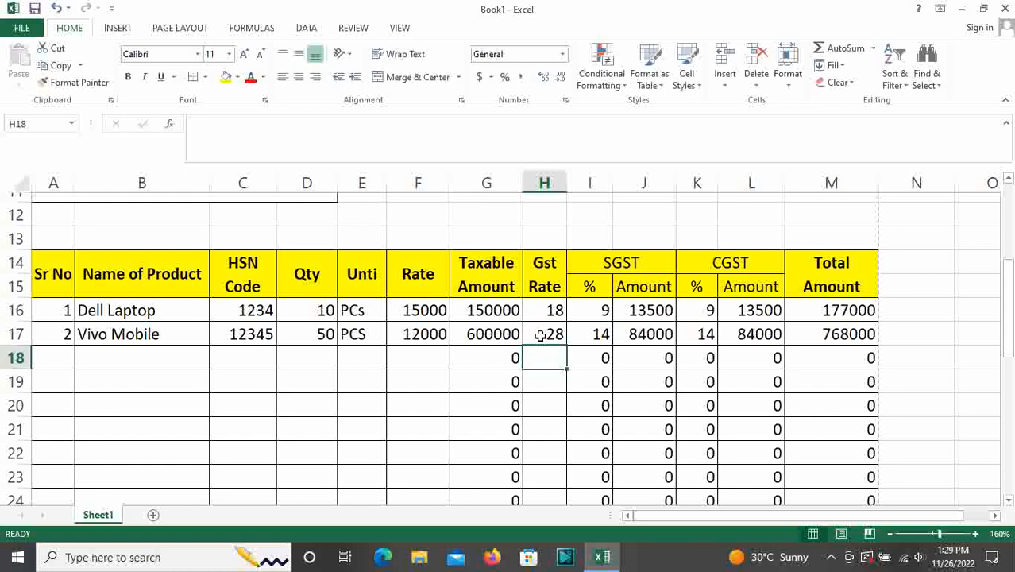
scroll(541, 335, "down", 4)
scroll(390, 335, "up", 4)
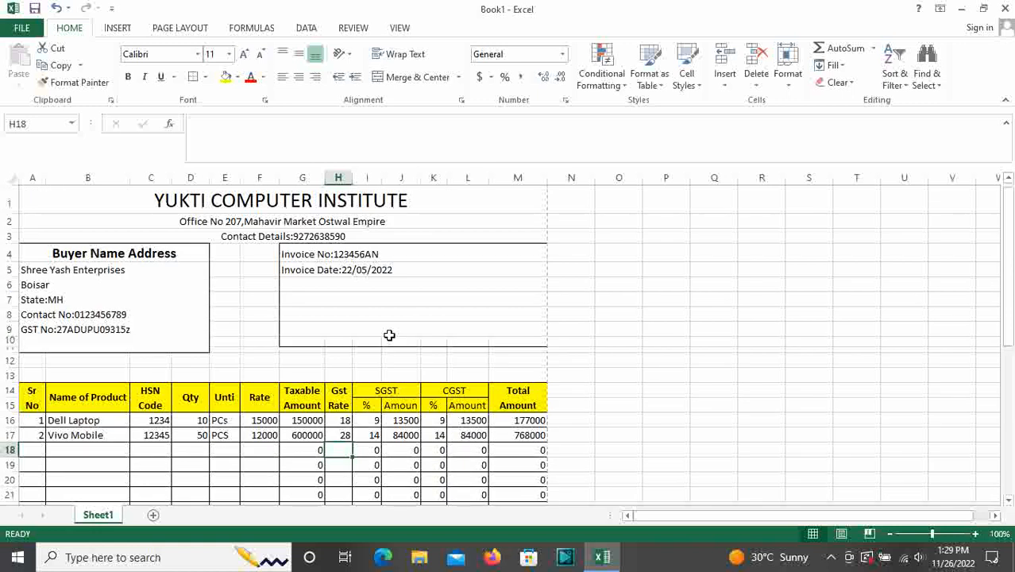
scroll(337, 367, "down", 5)
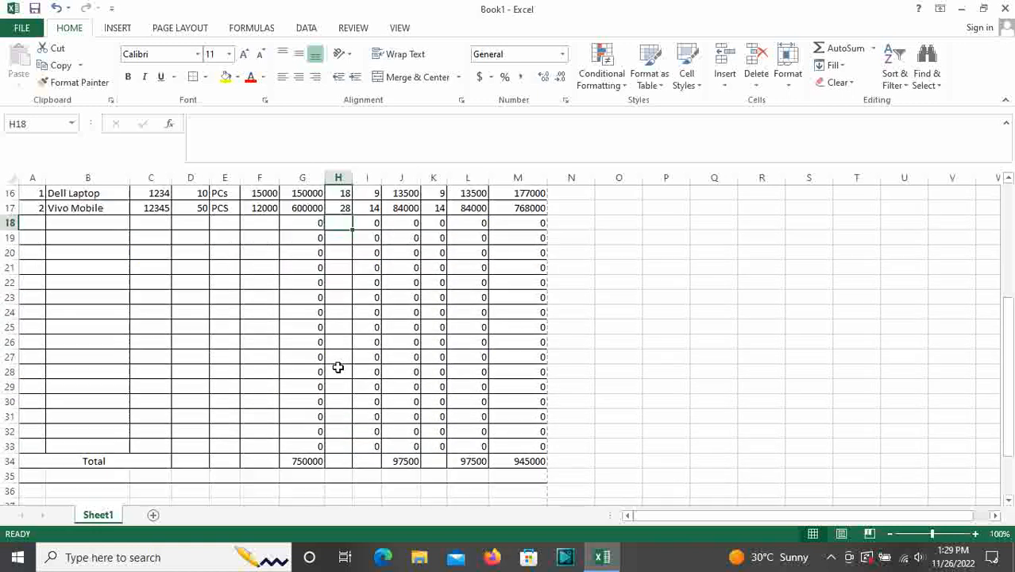
scroll(338, 368, "up", 3)
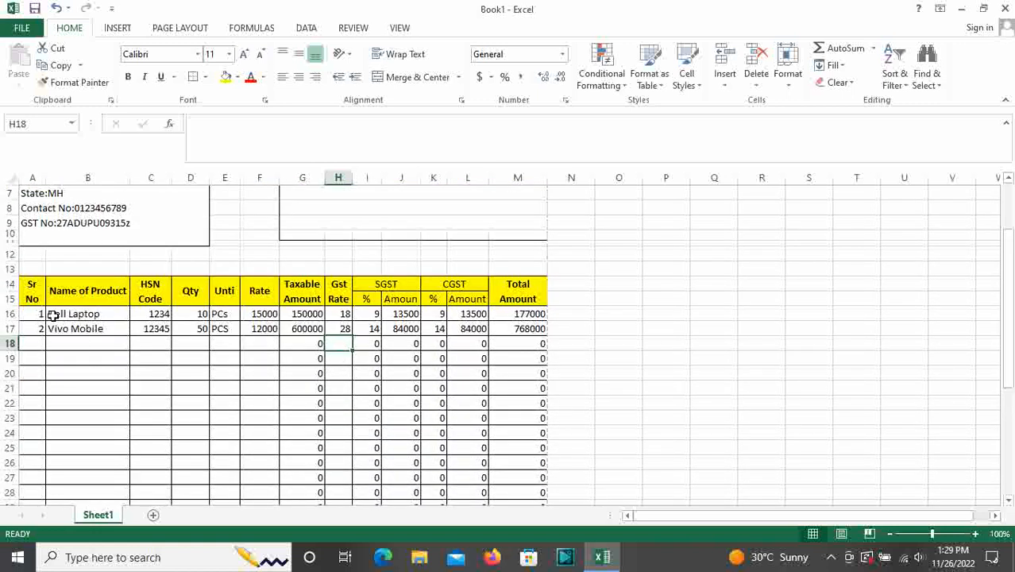
Check the Dell Laptop and Vivo Mobile invoice in print preview, then start saving the workbook
left_click_drag(70, 314, 526, 330)
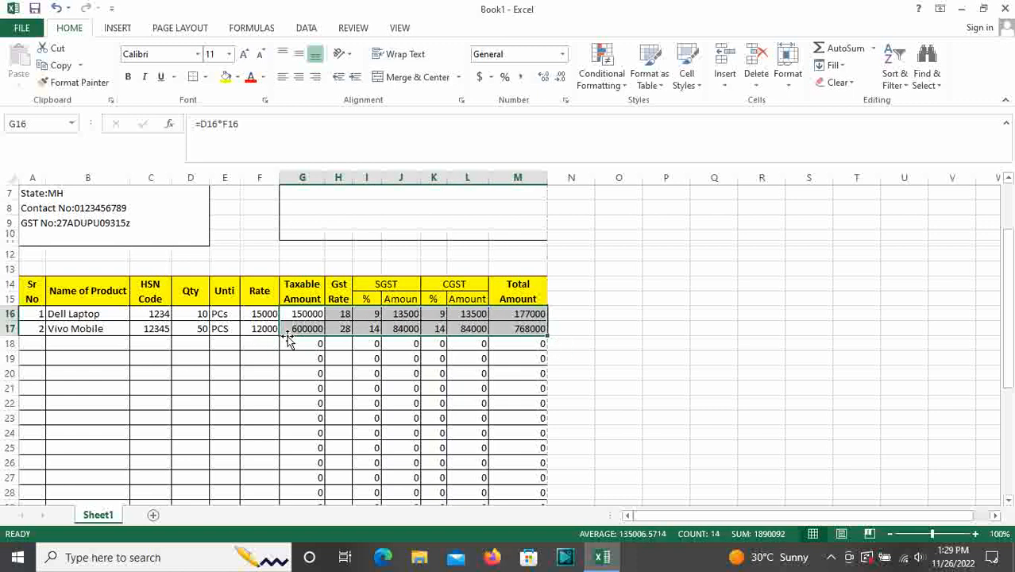
scroll(287, 336, "down", 2)
scroll(288, 336, "up", 3)
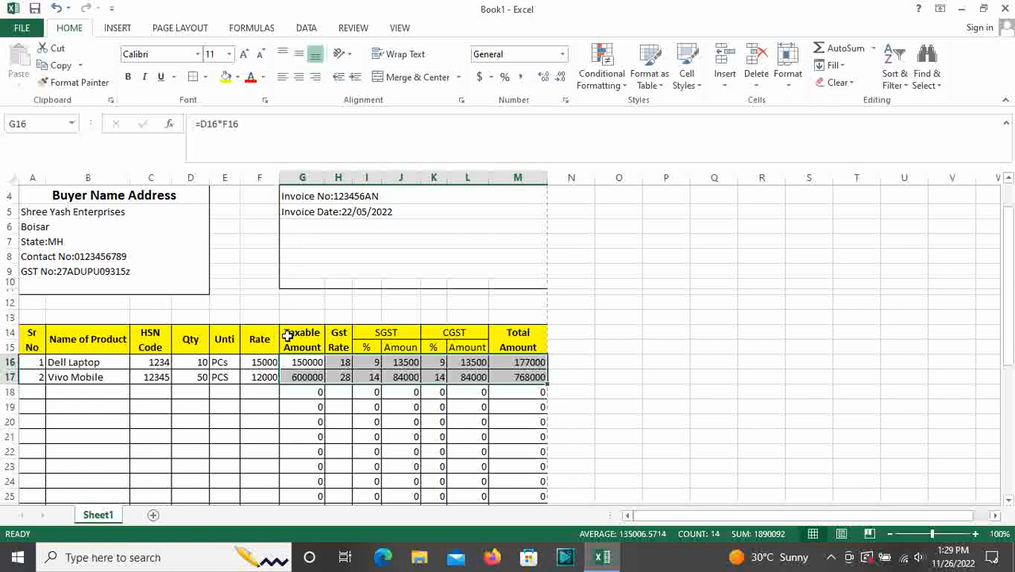
scroll(287, 336, "up", 1)
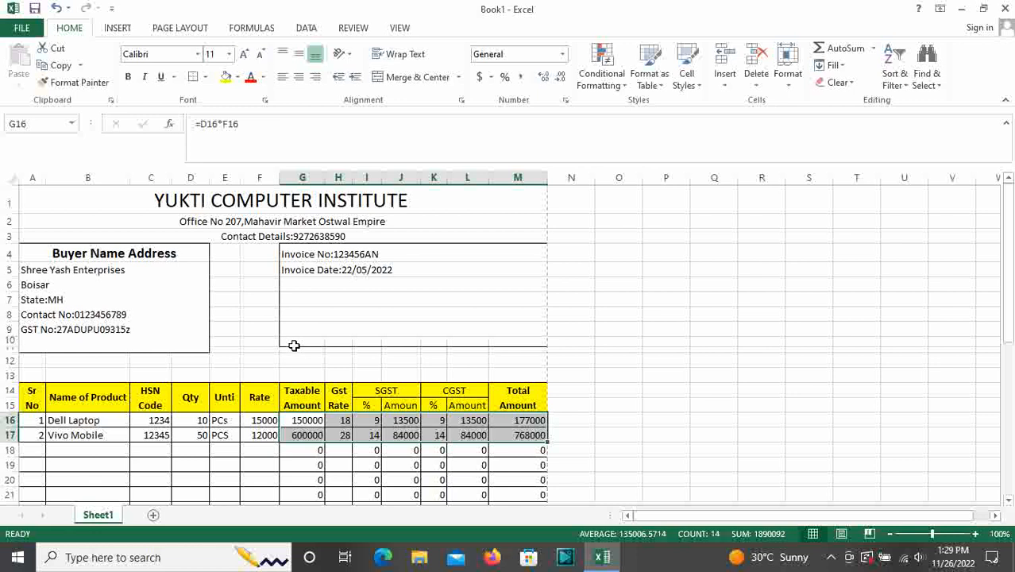
scroll(295, 373, "down", 3)
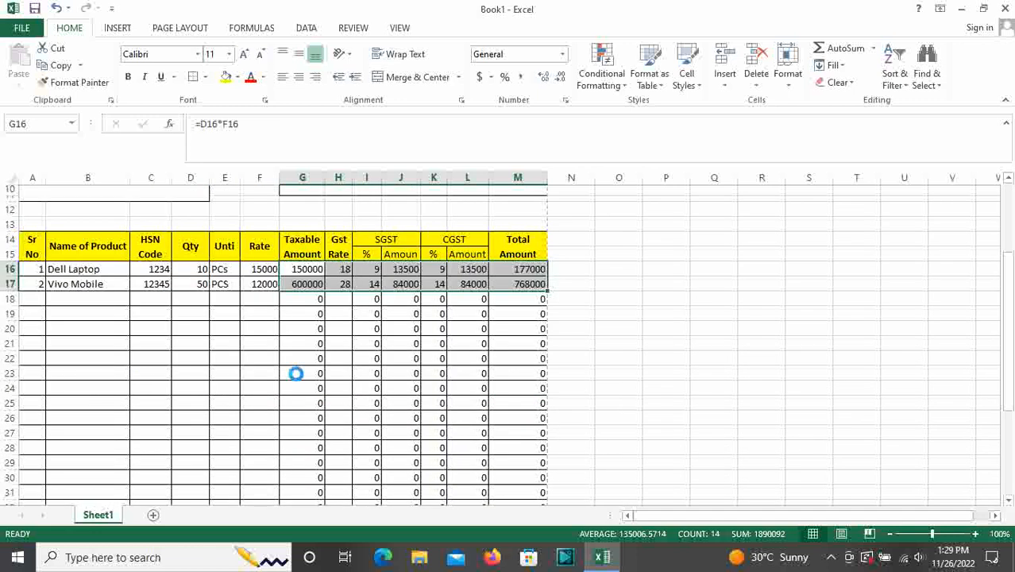
key("ctrl+p")
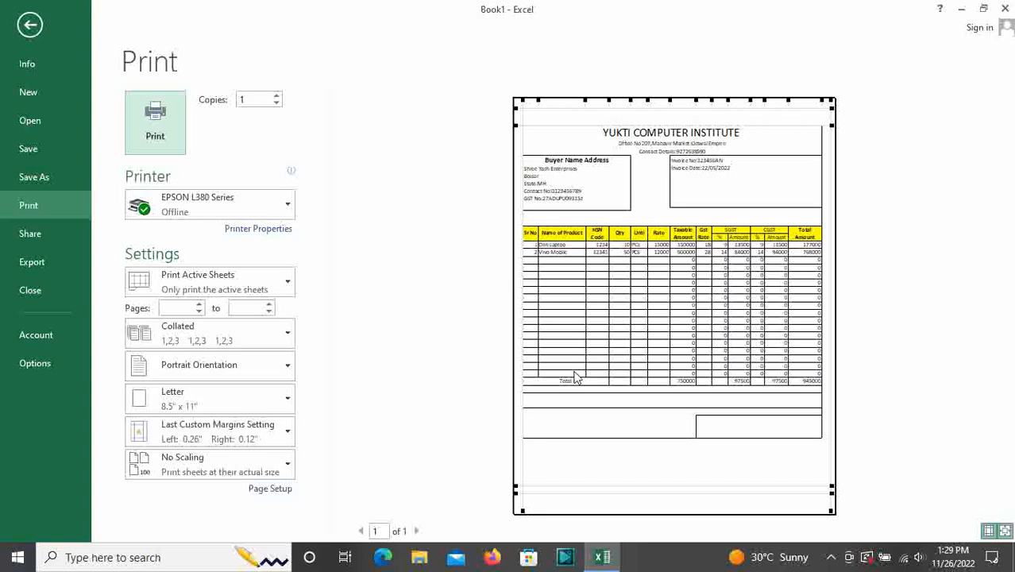
key("Escape")
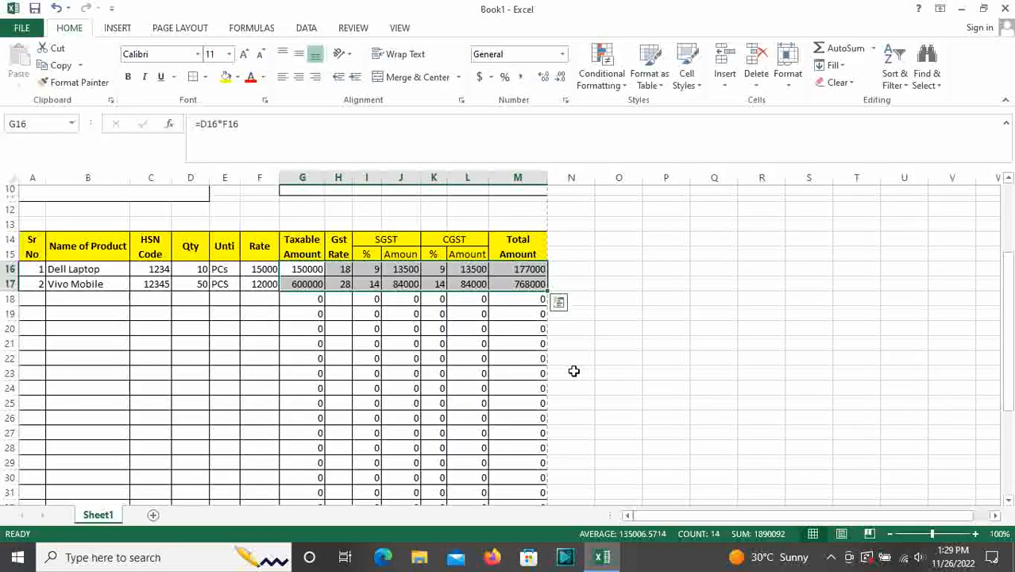
key("ctrl+s")
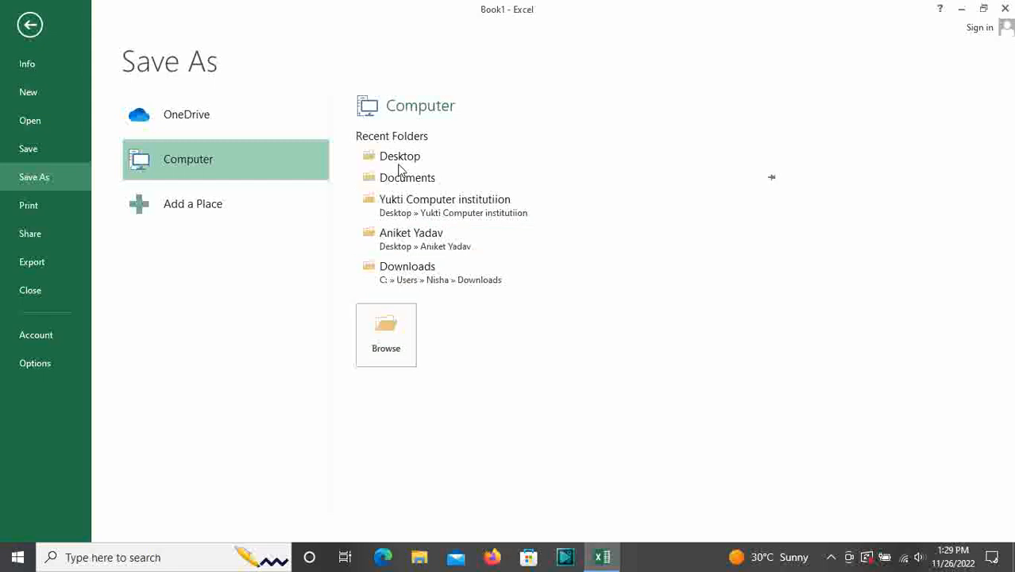
Save the workbook to the Desktop as 'Automatic GST invoice'
left_click(398, 159)
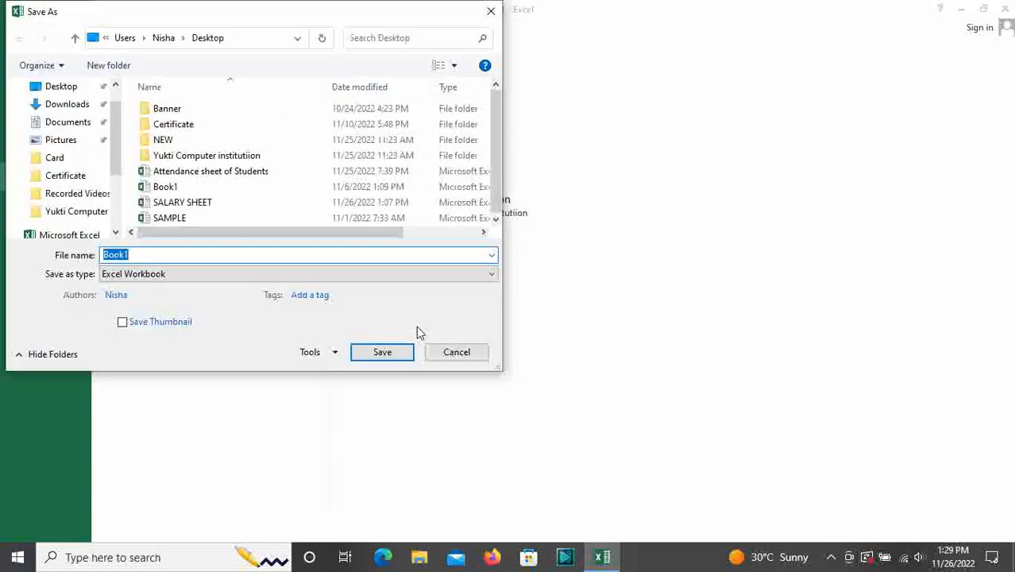
type("A")
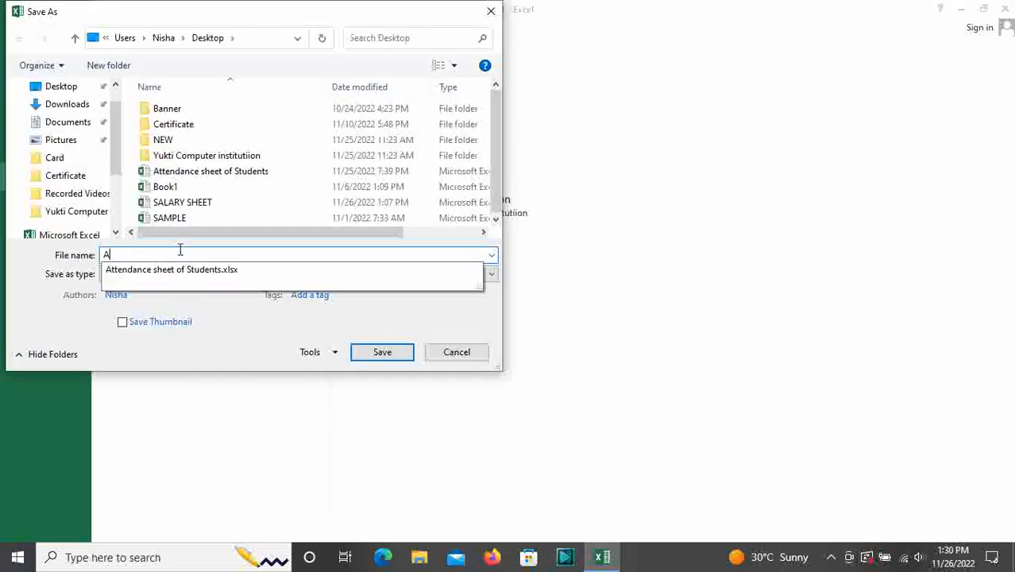
type("utomatic GST")
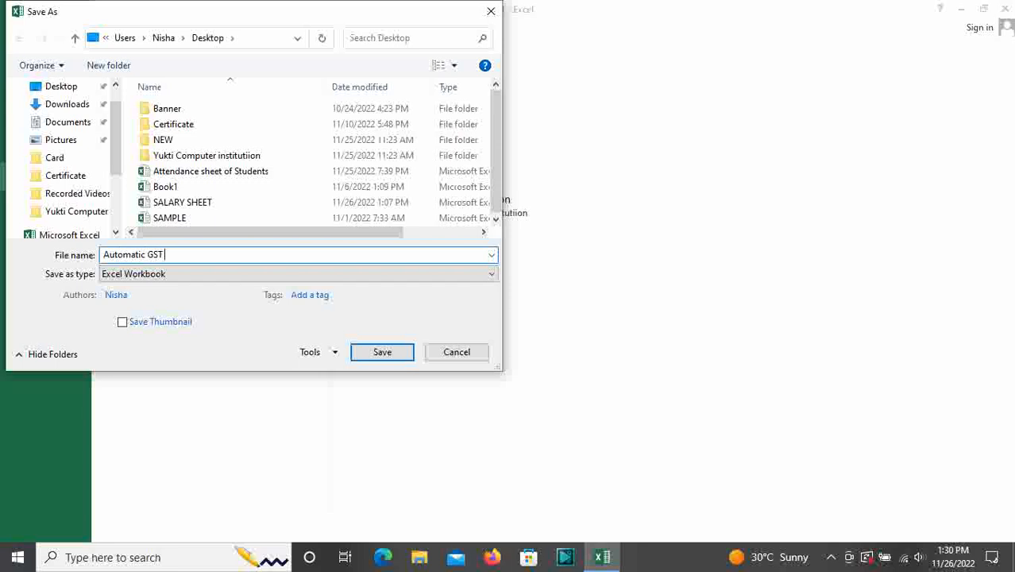
type(" invoice")
left_click(363, 358)
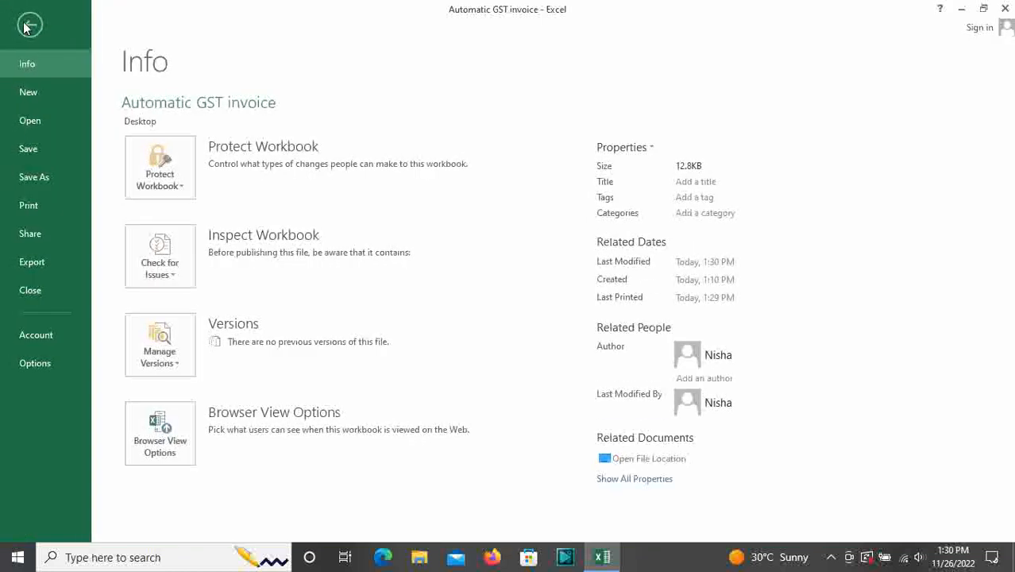
Look over the saved invoice sheet and show the workbook's File Info page
left_click(24, 27)
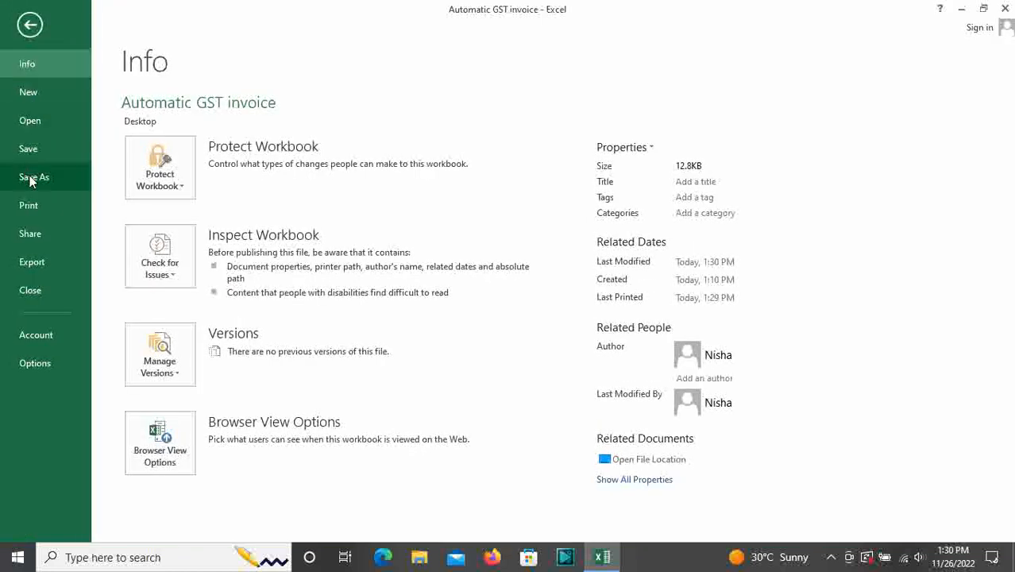
left_click(30, 25)
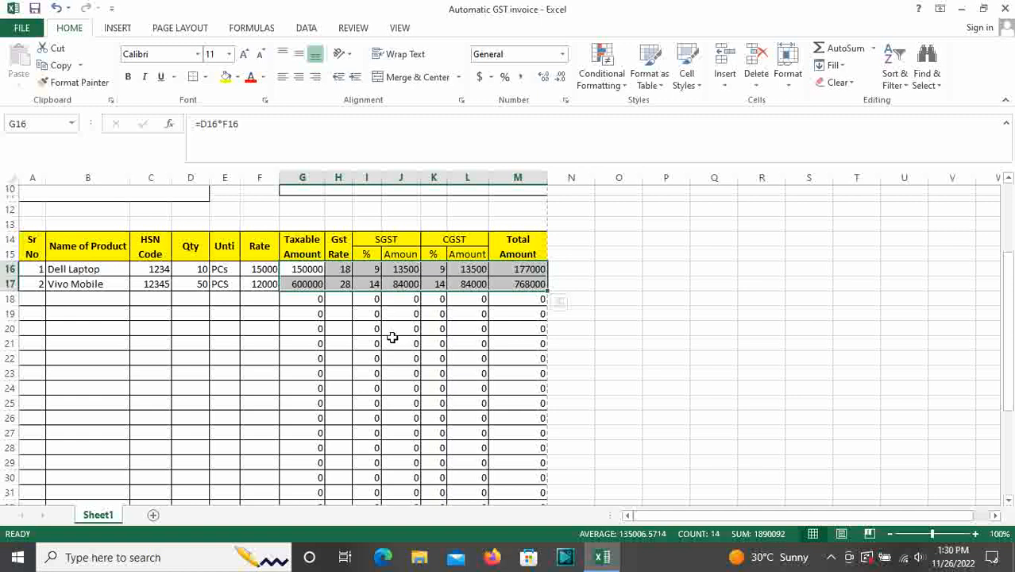
scroll(341, 351, "up", 3)
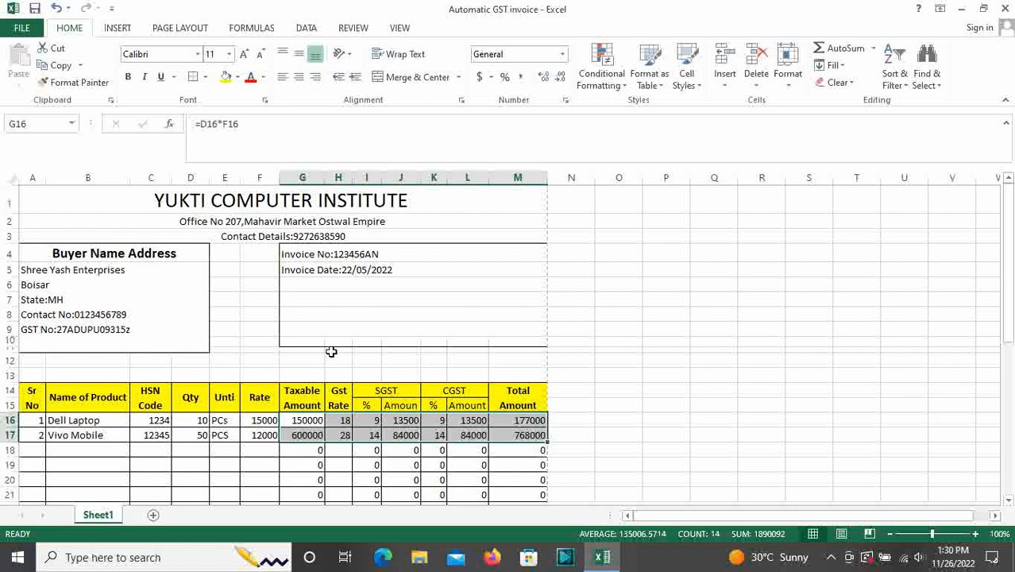
scroll(360, 351, "down", 4)
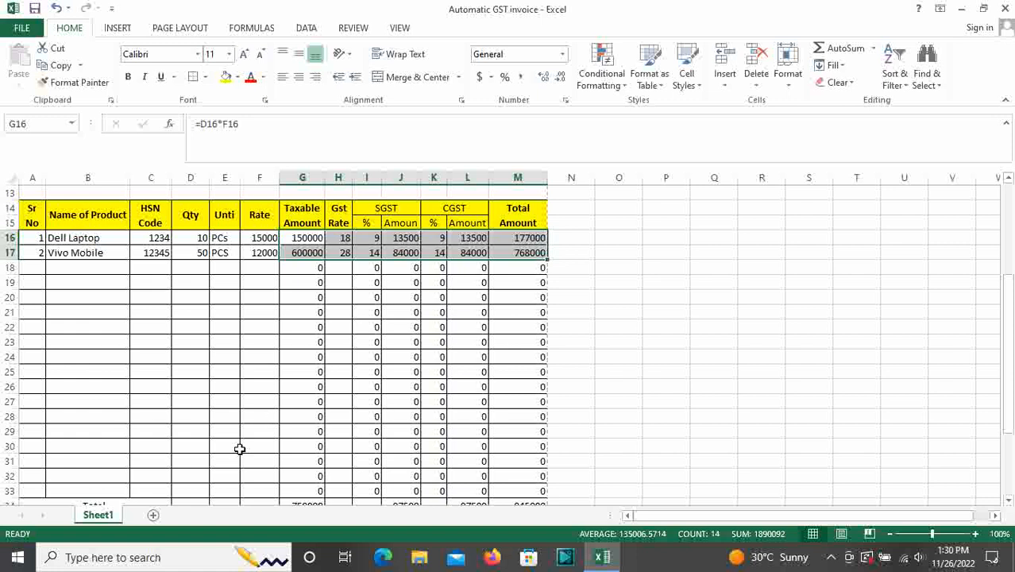
scroll(212, 443, "up", 3)
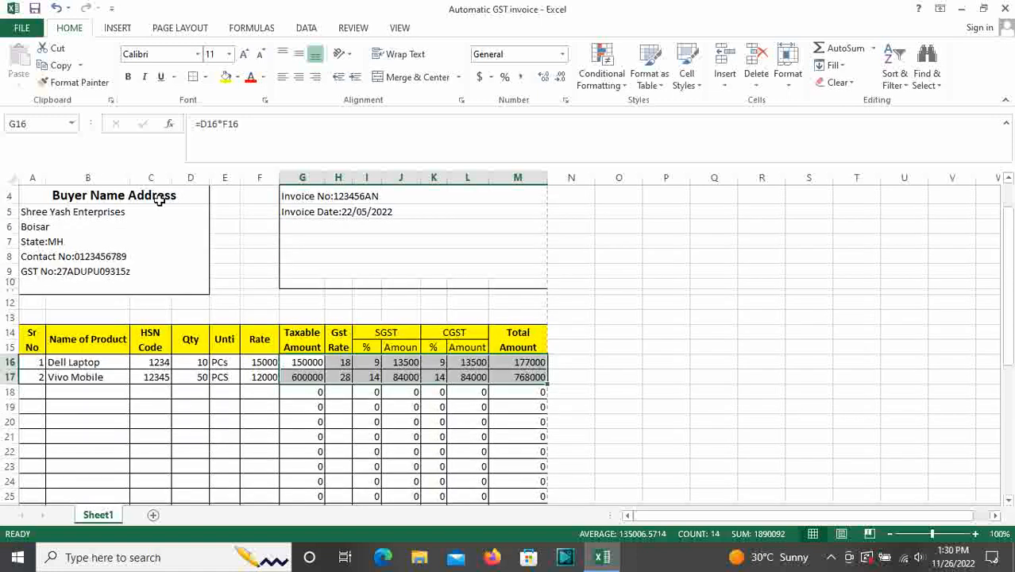
left_click(22, 29)
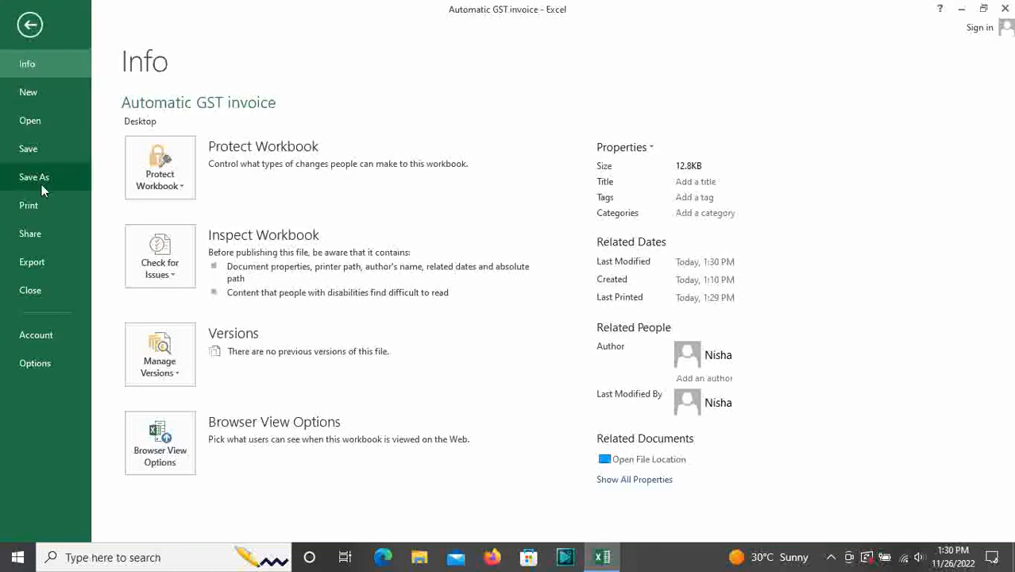
Export the invoice as a PDF named 'Automatic GST invoice' via Save As with type PDF
left_click(42, 185)
left_click(390, 397)
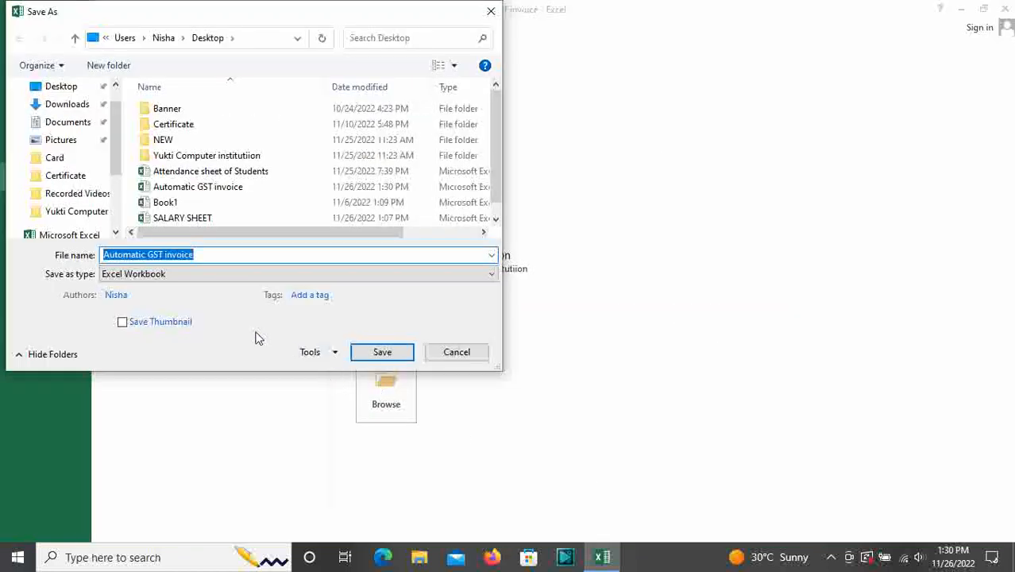
left_click(203, 274)
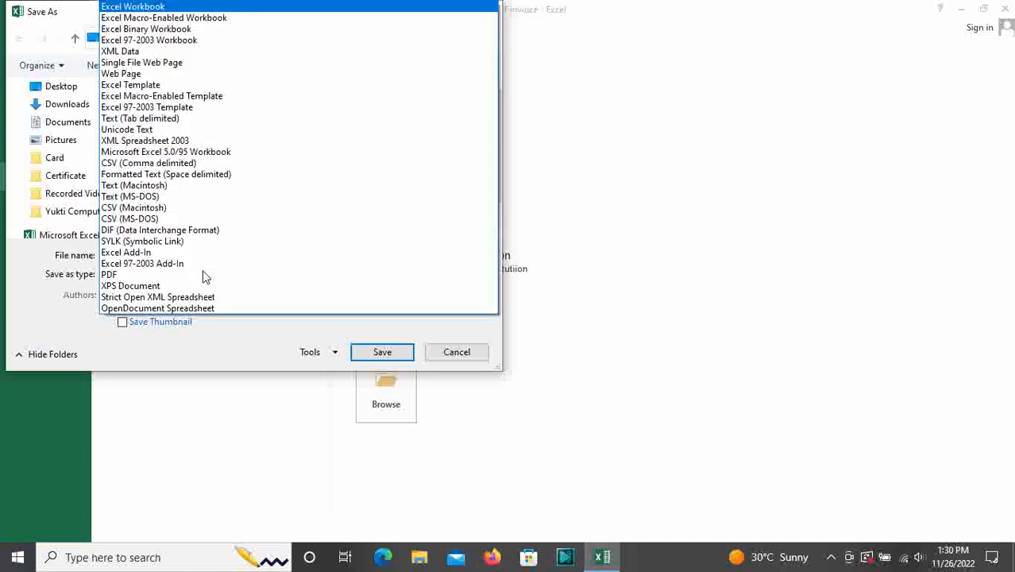
left_click(201, 358)
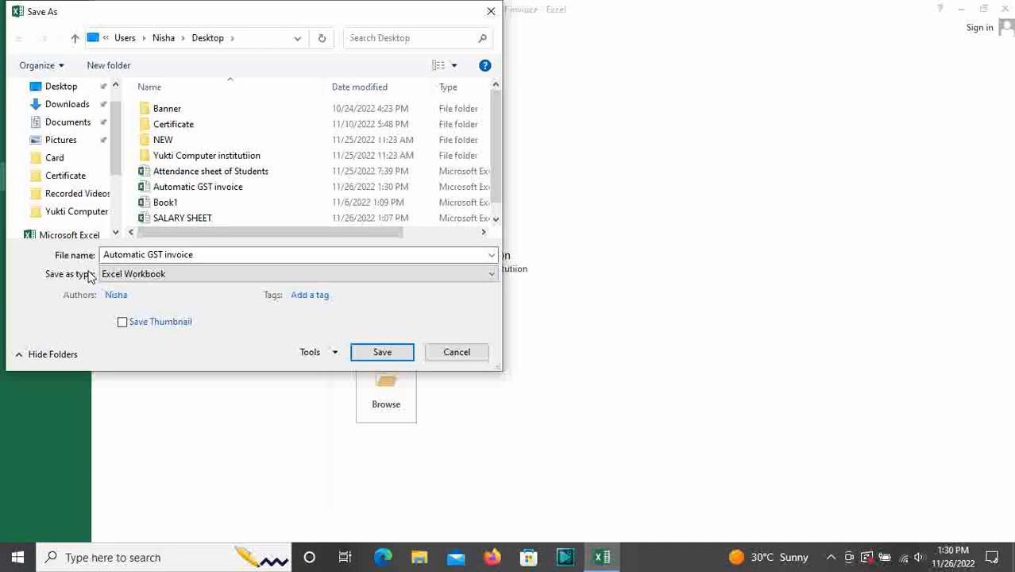
left_click(127, 274)
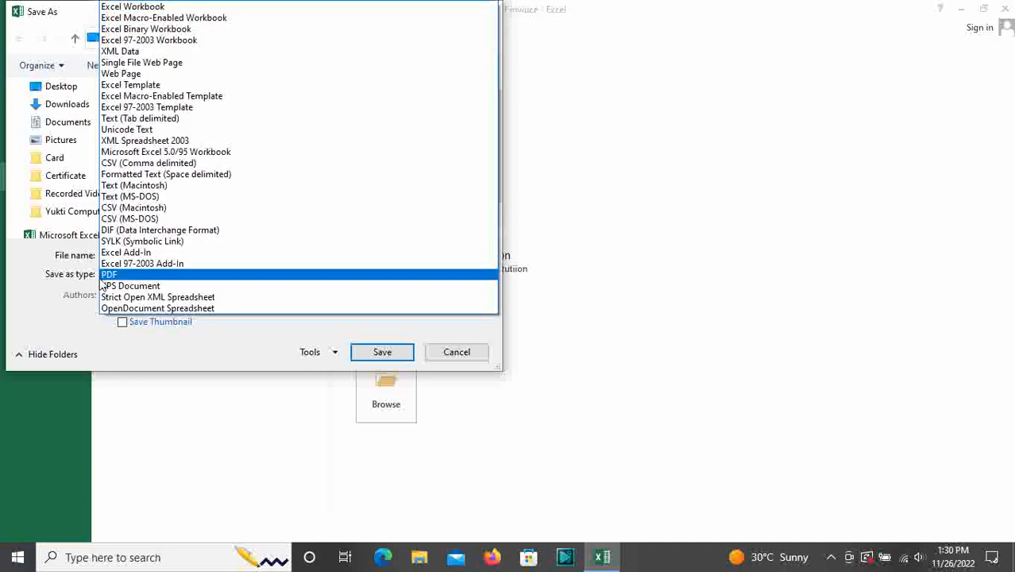
left_click(119, 274)
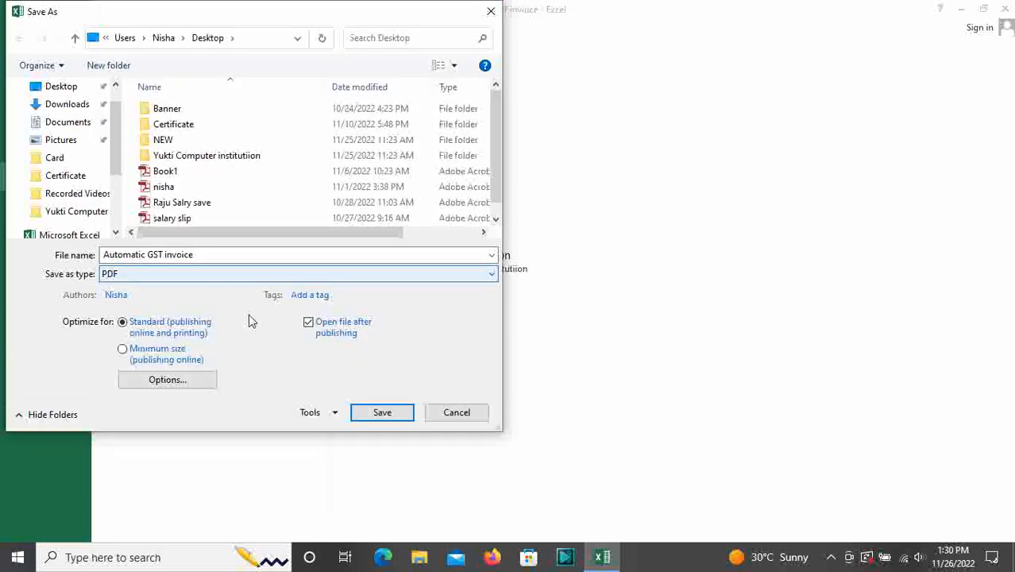
left_click(389, 413)
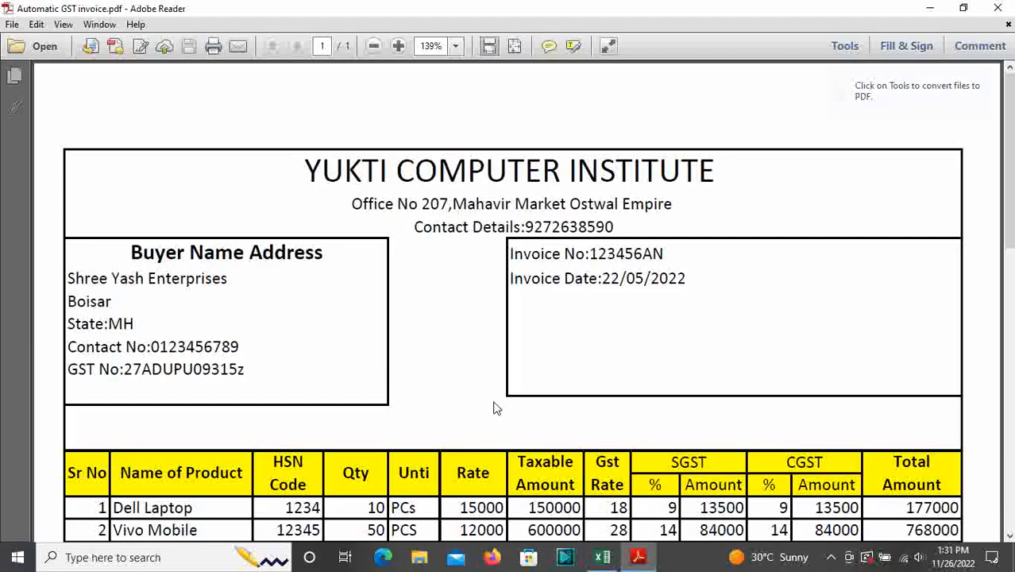
Scroll through the exported invoice PDF to check both product rows and totals, then close Adobe Reader
scroll(523, 380, "down", 2)
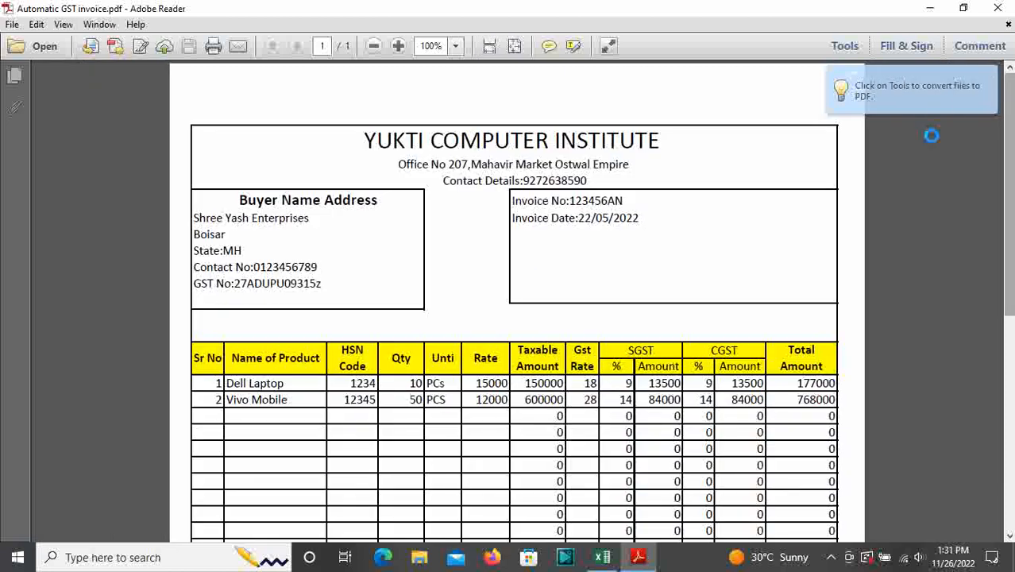
scroll(638, 421, "down", 5)
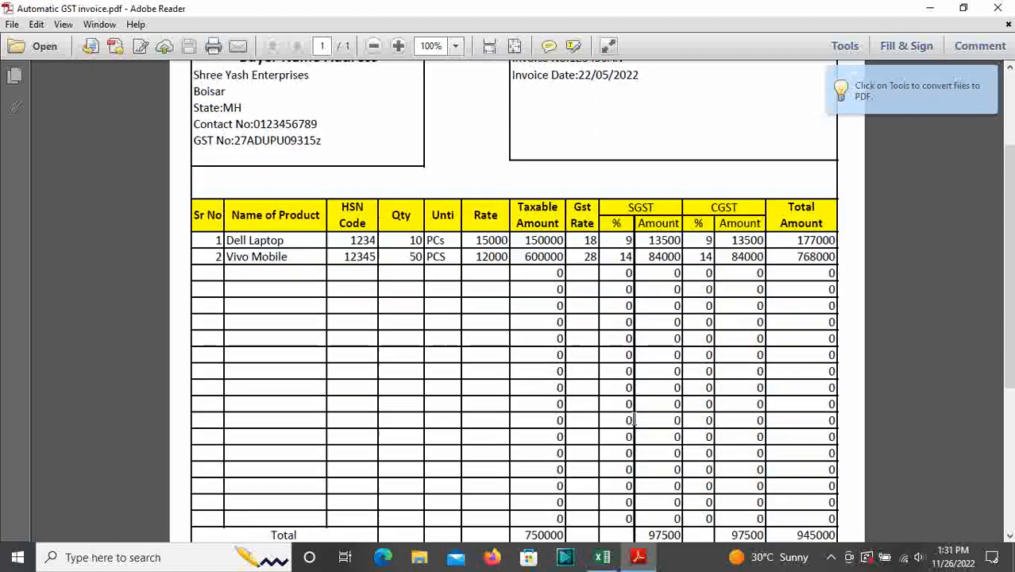
scroll(637, 419, "down", 1)
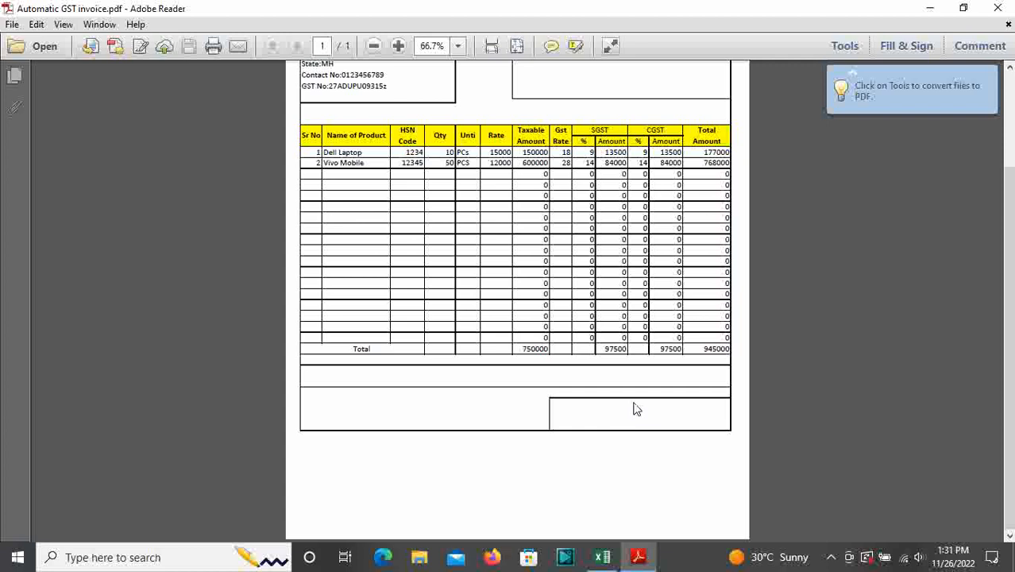
scroll(638, 410, "up", 2)
scroll(596, 375, "down", 3)
scroll(596, 374, "up", 3)
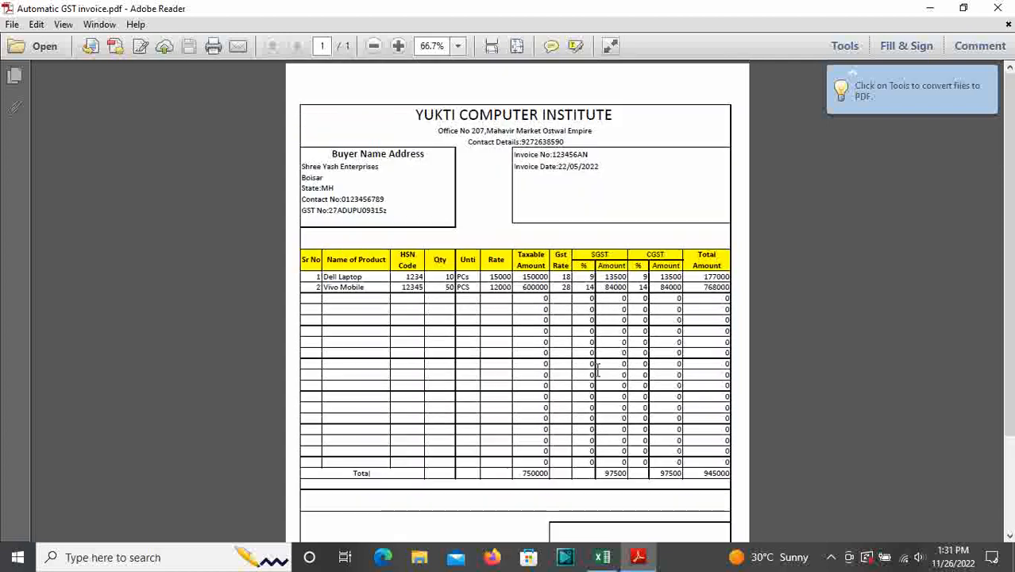
left_click(998, 8)
scroll(397, 333, "down", 3)
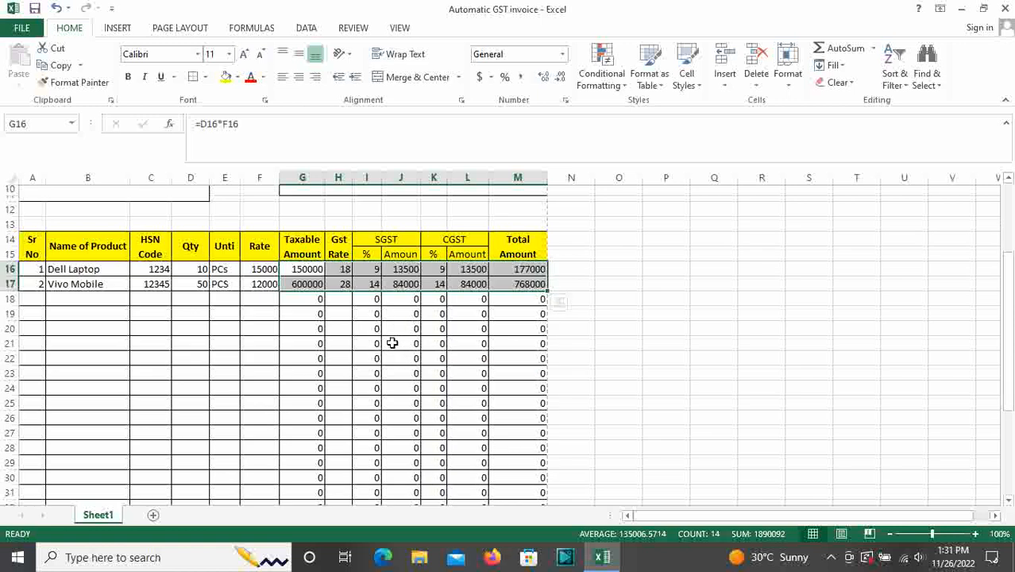
scroll(370, 350, "down", 1)
scroll(370, 350, "down", 5)
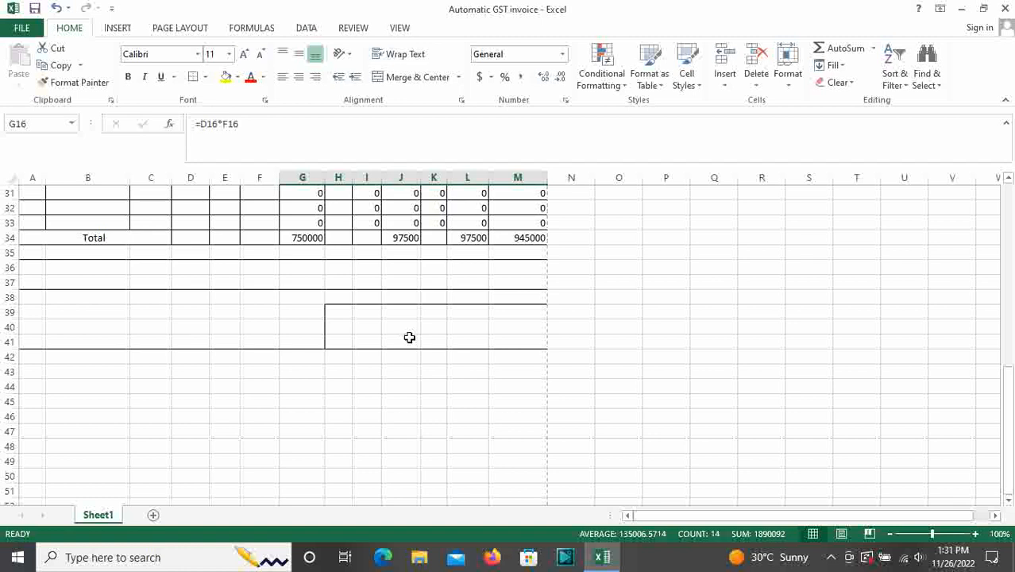
scroll(409, 338, "up", 10)
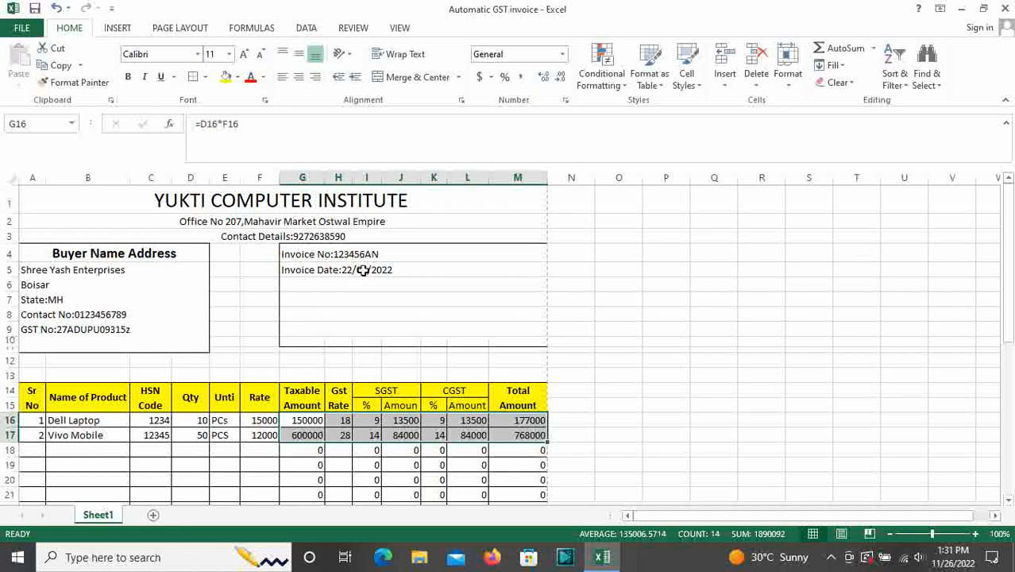
scroll(337, 313, "down", 1)
scroll(339, 312, "up", 1)
scroll(318, 352, "down", 3)
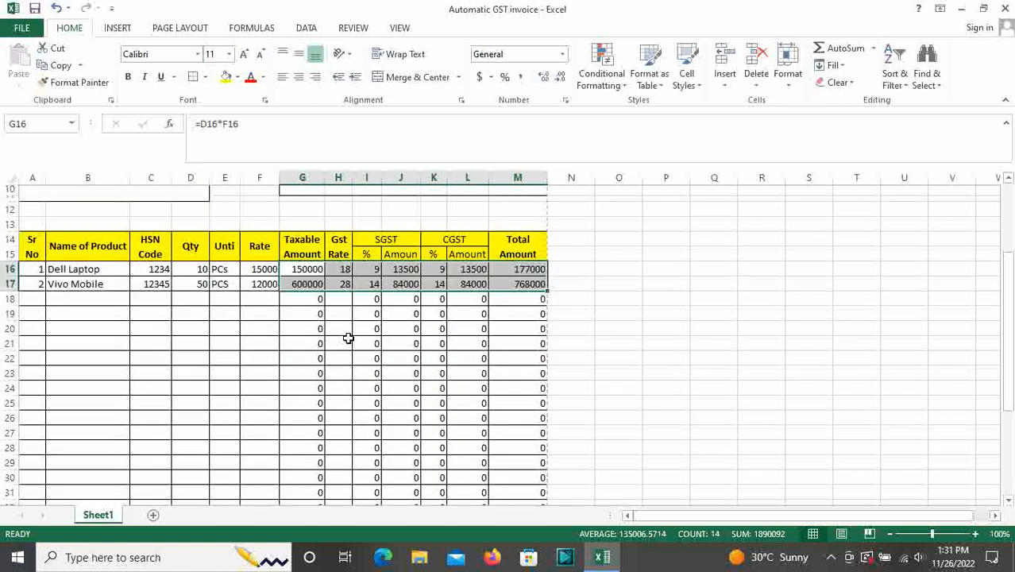